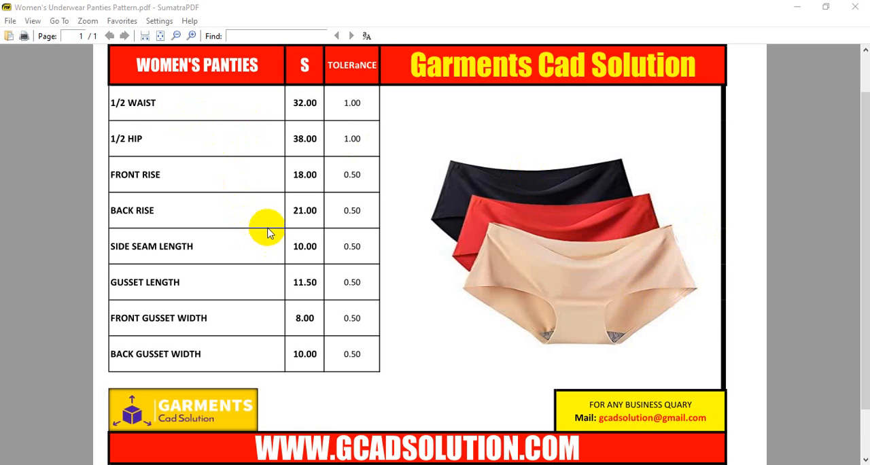
Review the size S measurements in the women's panties chart, including 1/2 waist, 1/2 hip, back rise and gusset length
double_click(144, 110)
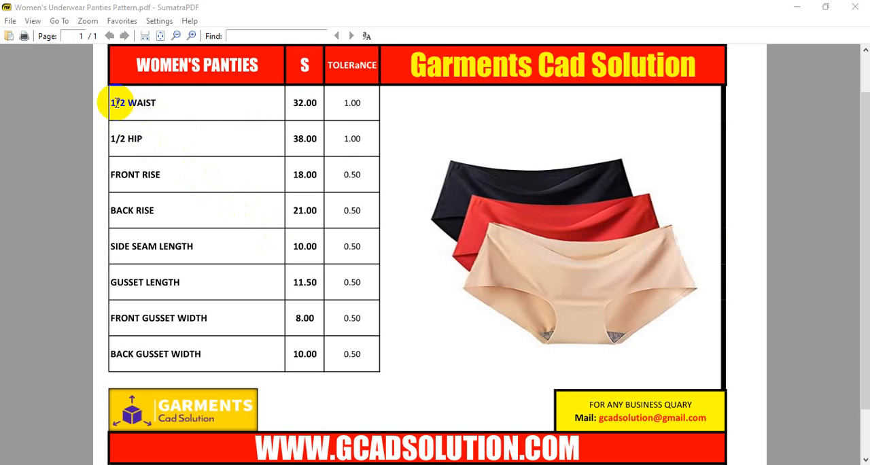
drag(117, 102, 127, 107)
drag(120, 138, 137, 140)
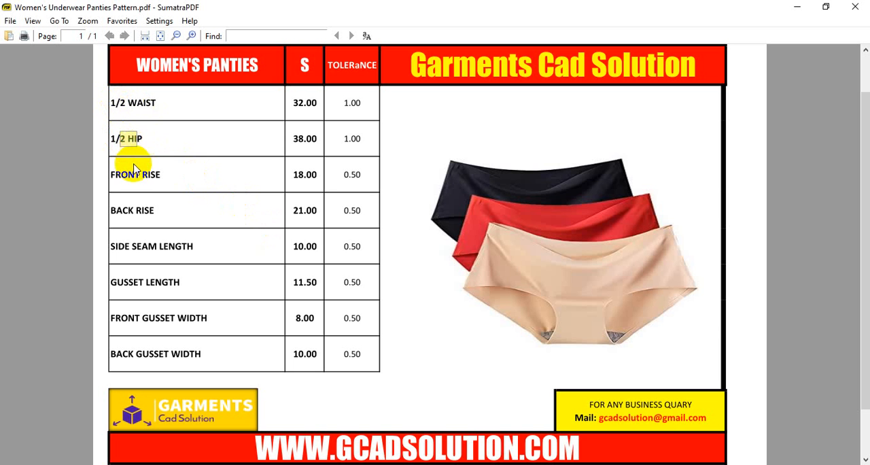
click(121, 204)
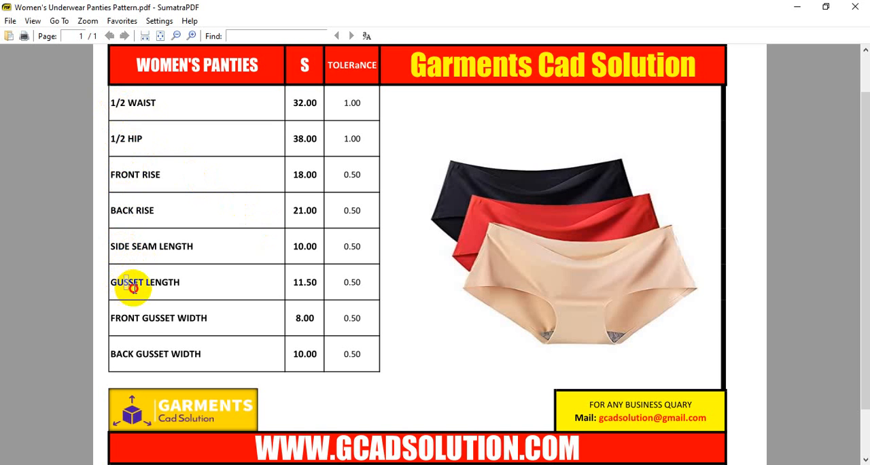
drag(123, 281, 133, 282)
click(135, 313)
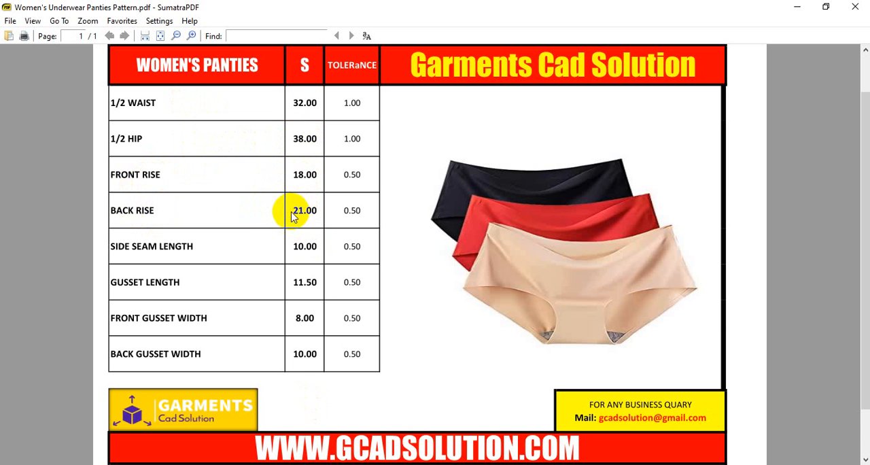
drag(293, 210, 323, 210)
click(300, 140)
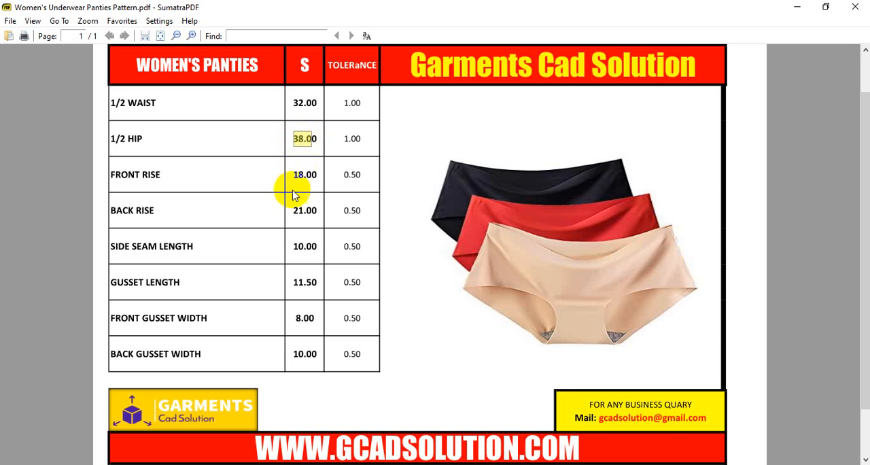
click(292, 212)
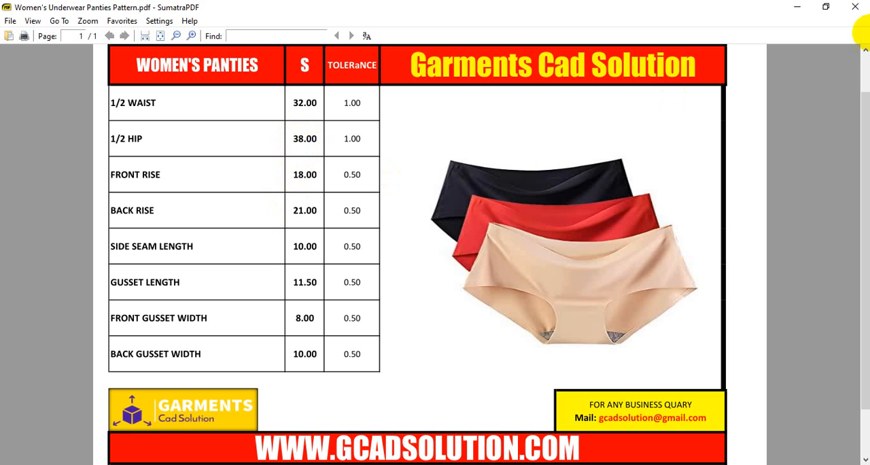
Switch to Optitex PDS and create a rectangular piece with length 21 cm and width 19 cm
click(798, 7)
right_drag(322, 163, 338, 224)
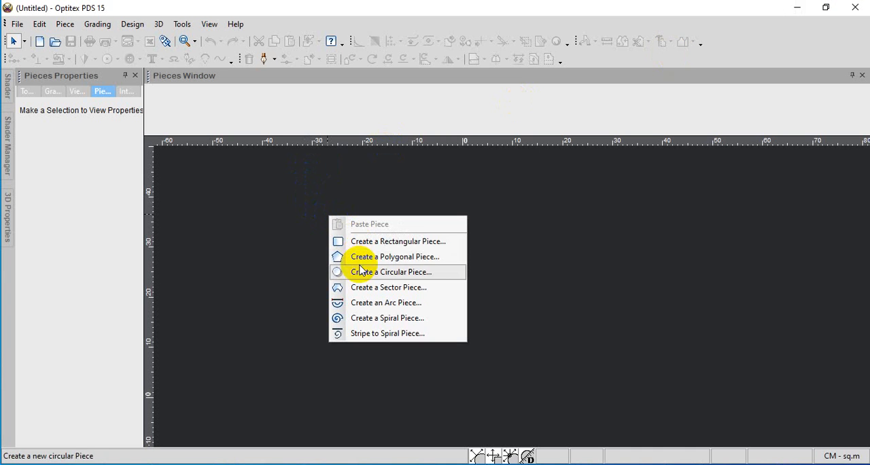
click(363, 241)
drag(376, 259, 304, 263)
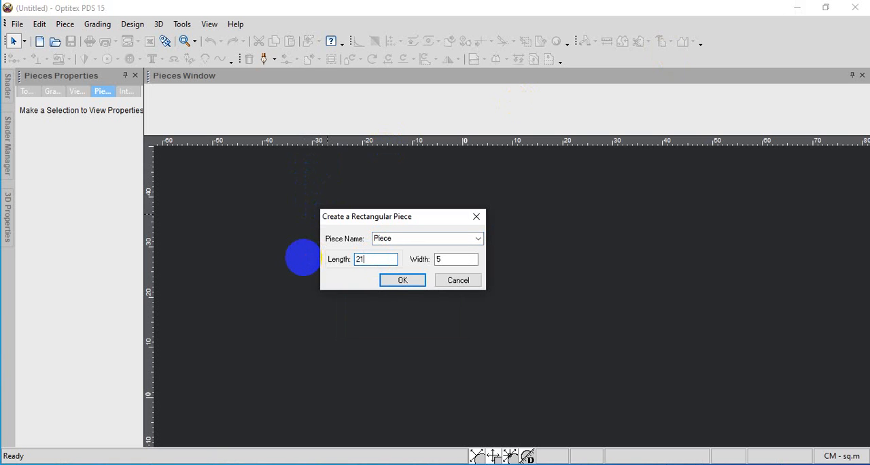
drag(442, 259, 426, 264)
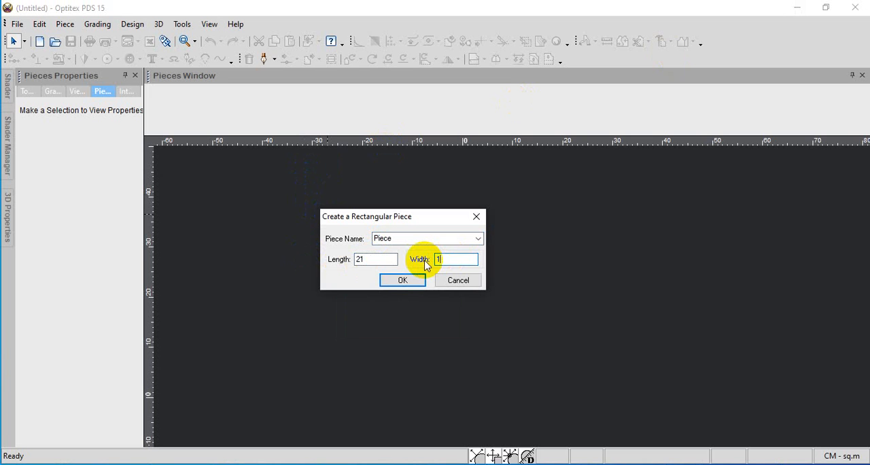
text(19)
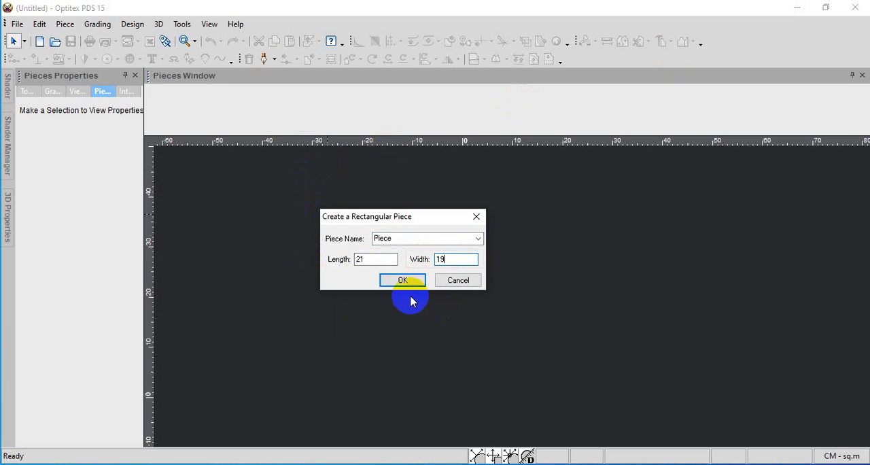
click(402, 279)
scroll(512, 297, down, 3)
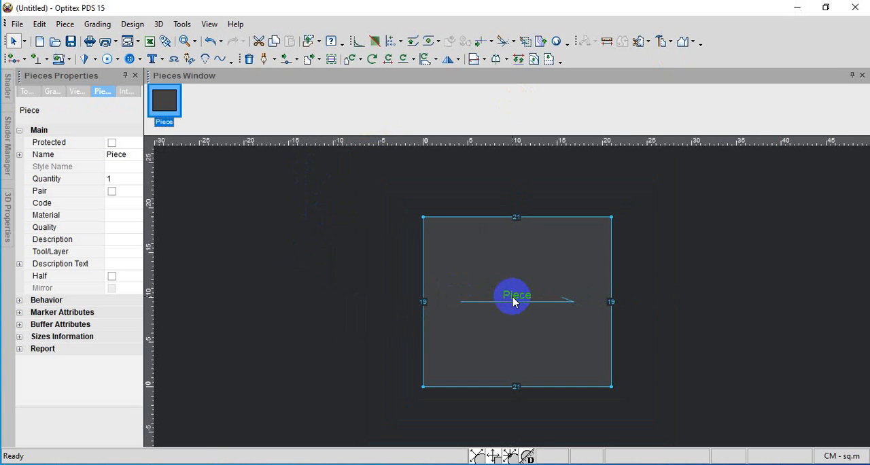
scroll(513, 297, up, 1)
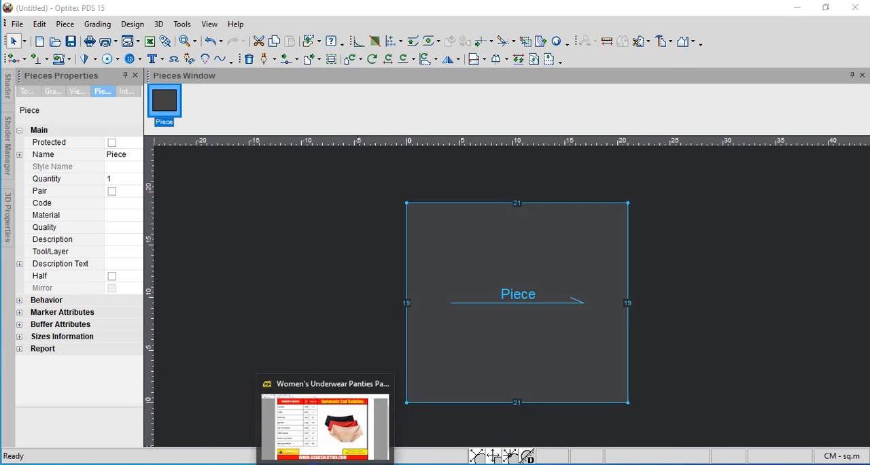
Check the 1/2 waist and 1/2 hip in the PDF chart, and add a grade point on the piece's left edge, 16 cm from the previous point
click(330, 421)
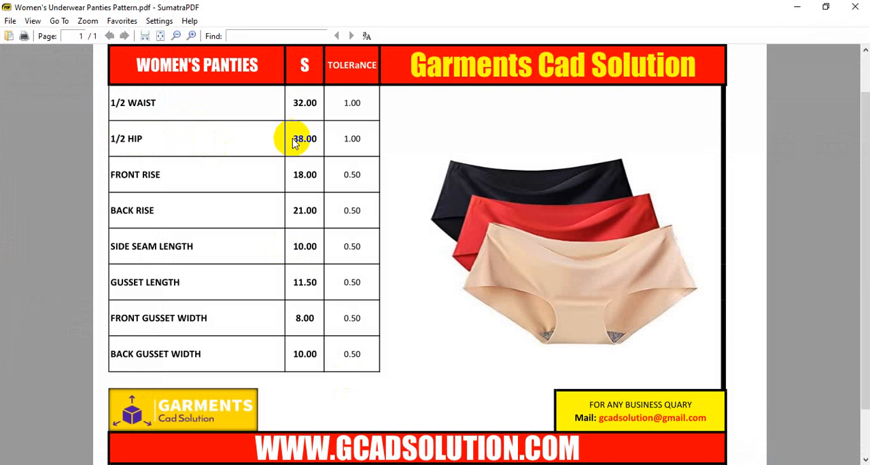
drag(112, 102, 148, 100)
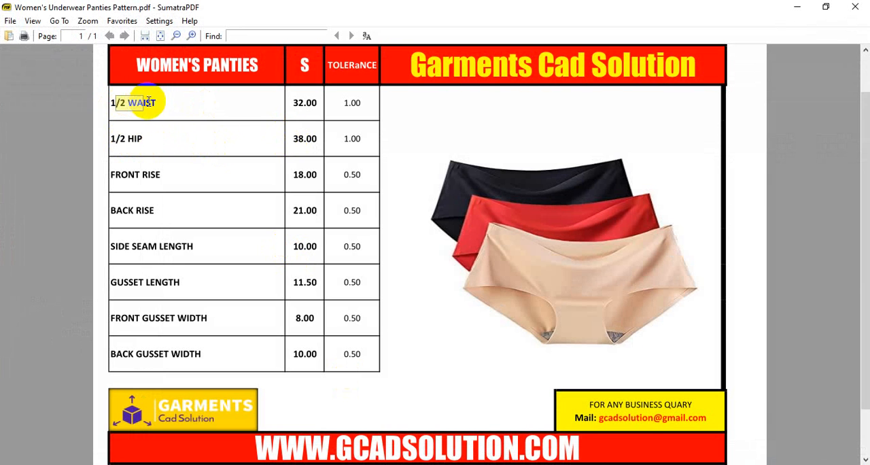
click(302, 139)
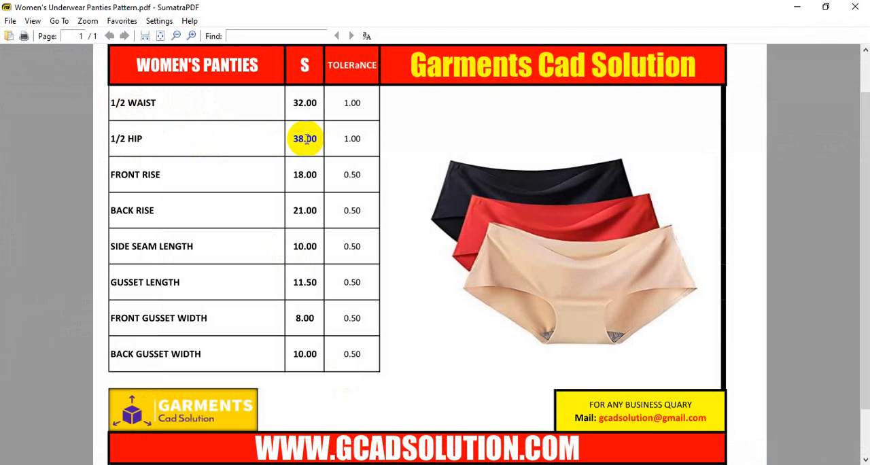
drag(127, 104, 159, 107)
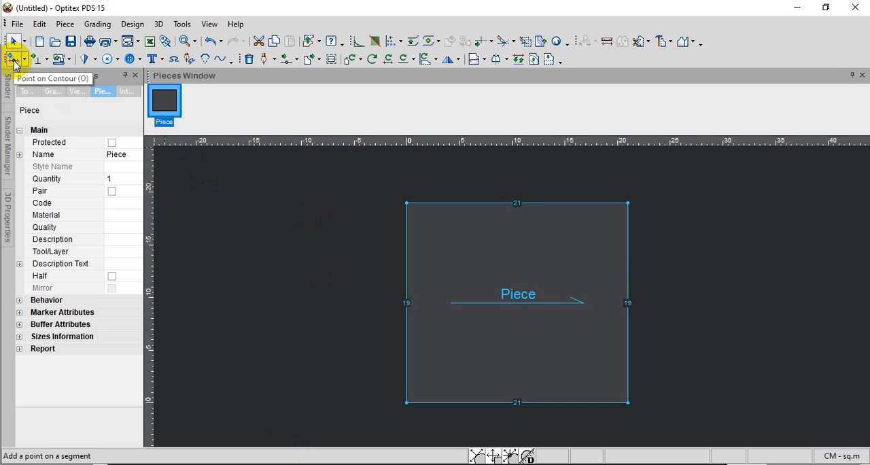
click(14, 59)
click(408, 322)
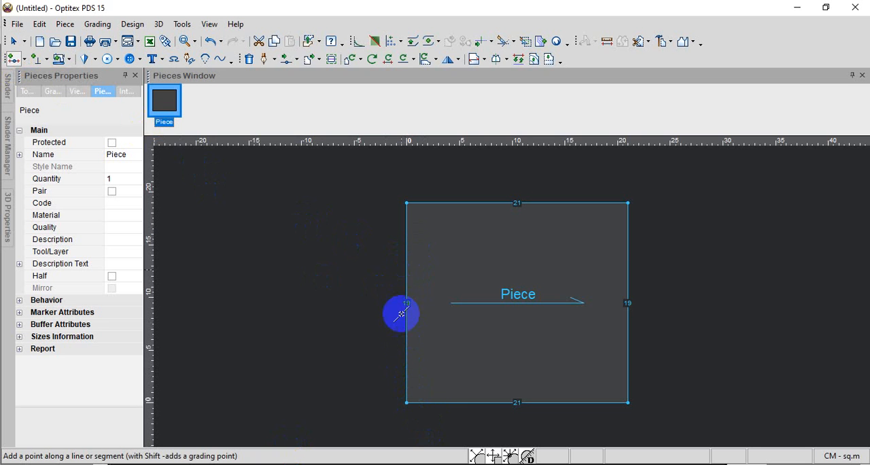
click(407, 371)
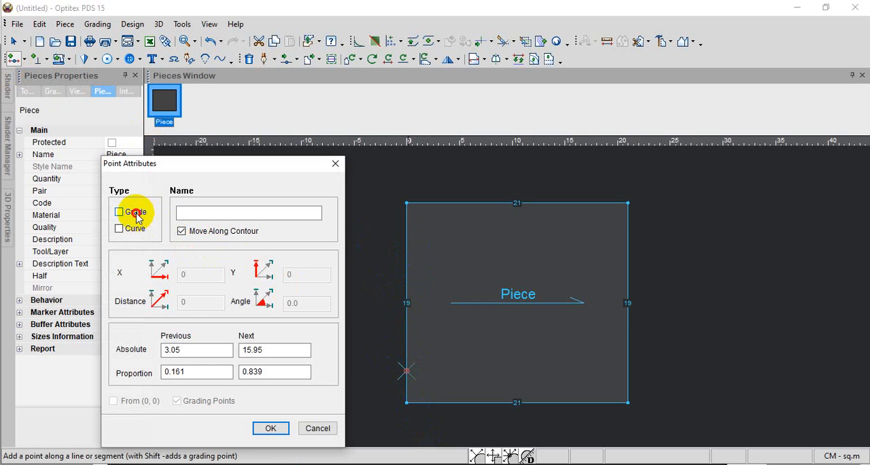
double_click(220, 350)
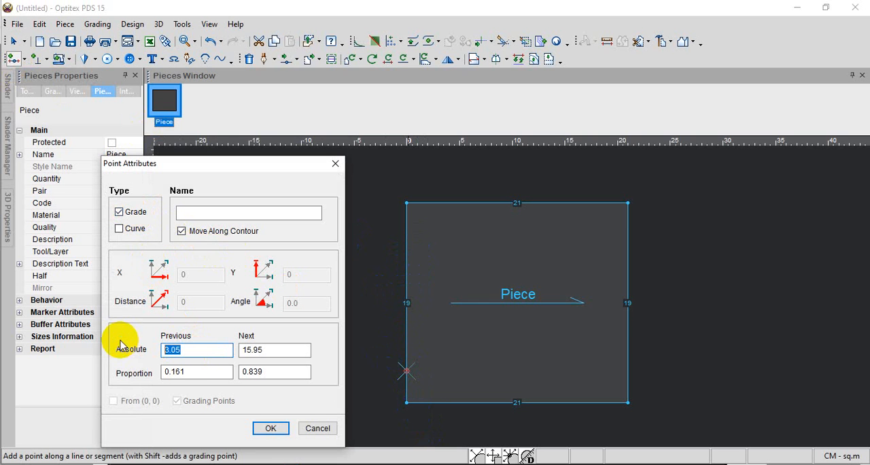
text(16)
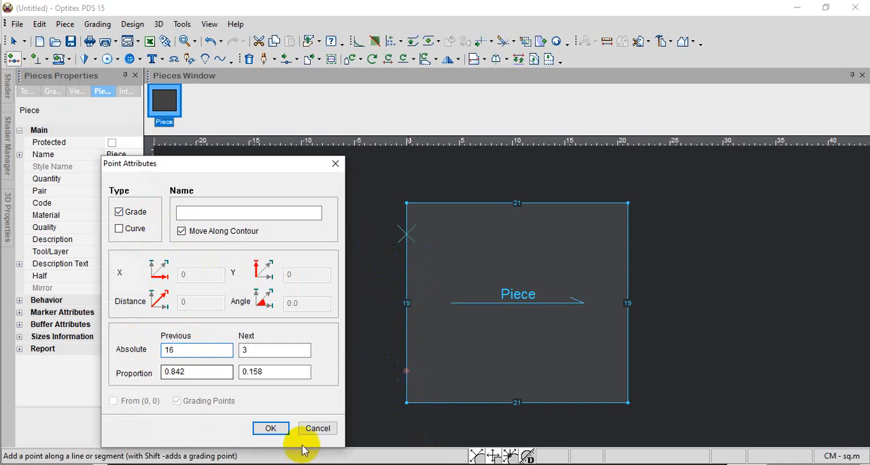
click(276, 429)
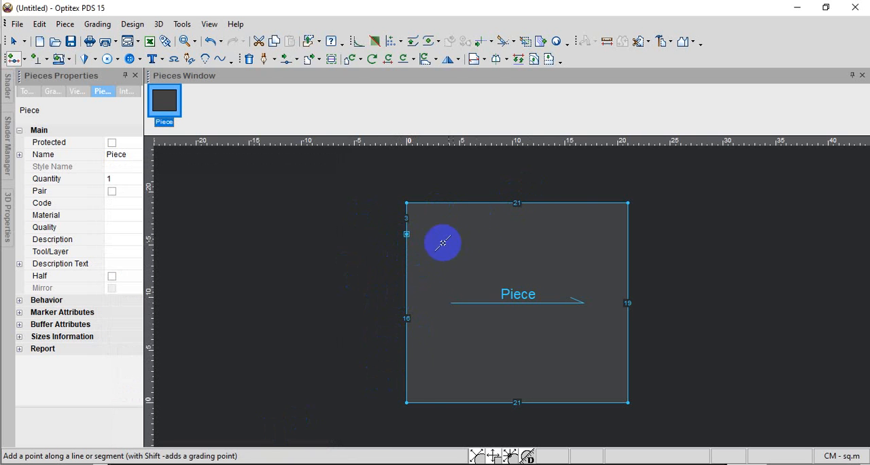
Check the side seam length in the PDF chart, and move the piece's upper-left corner point 10 cm horizontally and 0 vertically
click(327, 464)
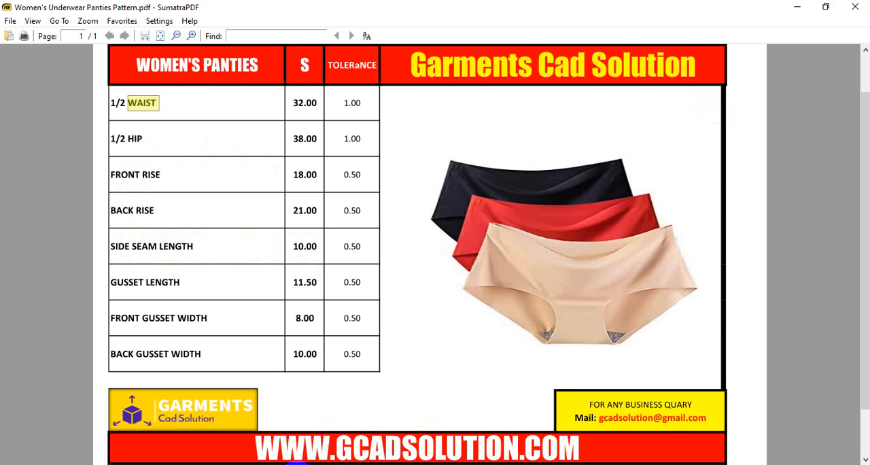
click(172, 246)
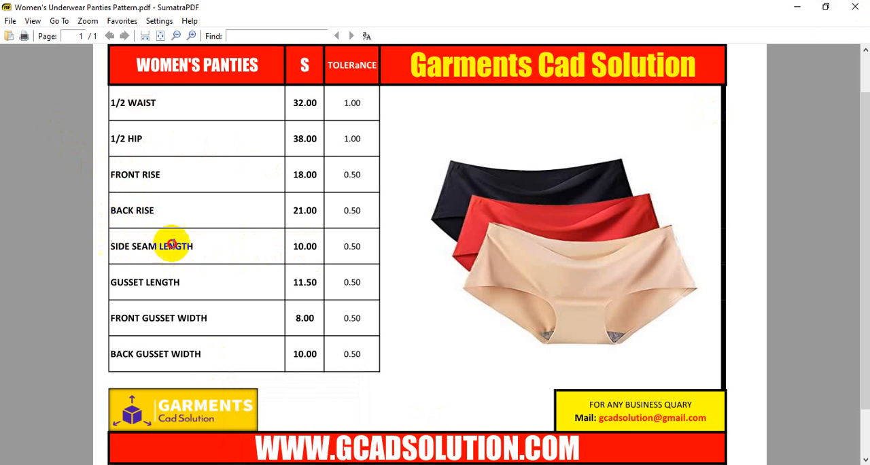
drag(172, 244, 361, 246)
click(443, 104)
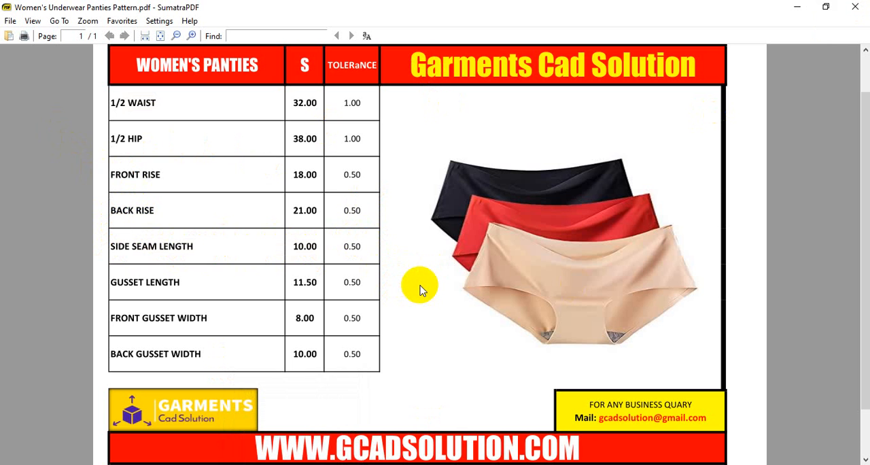
click(796, 6)
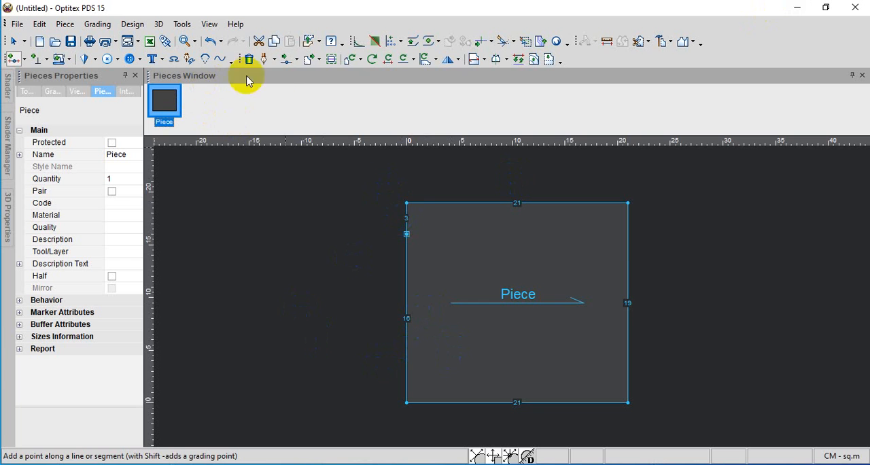
click(287, 58)
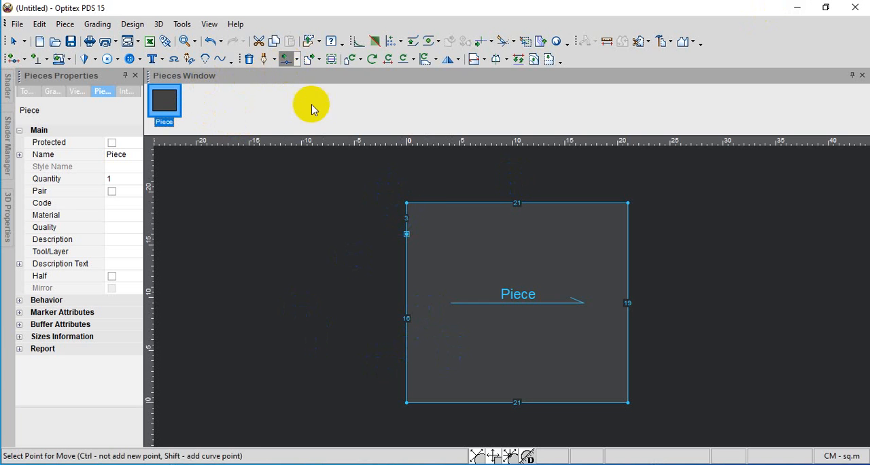
click(406, 203)
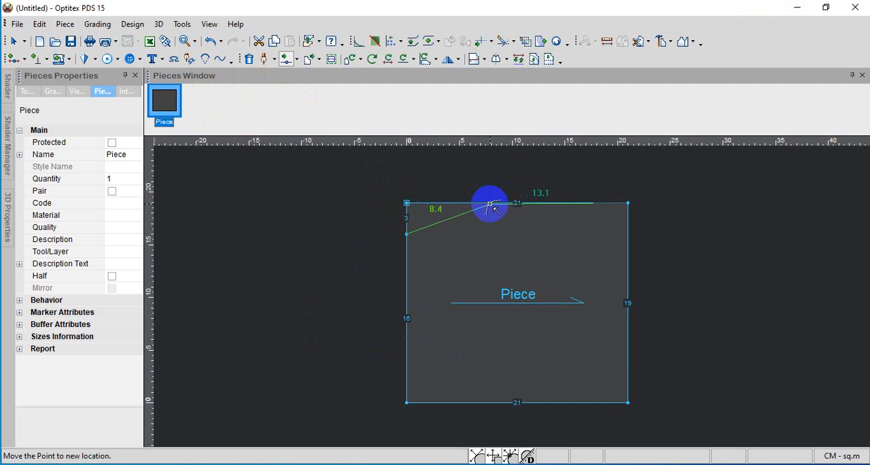
click(489, 205)
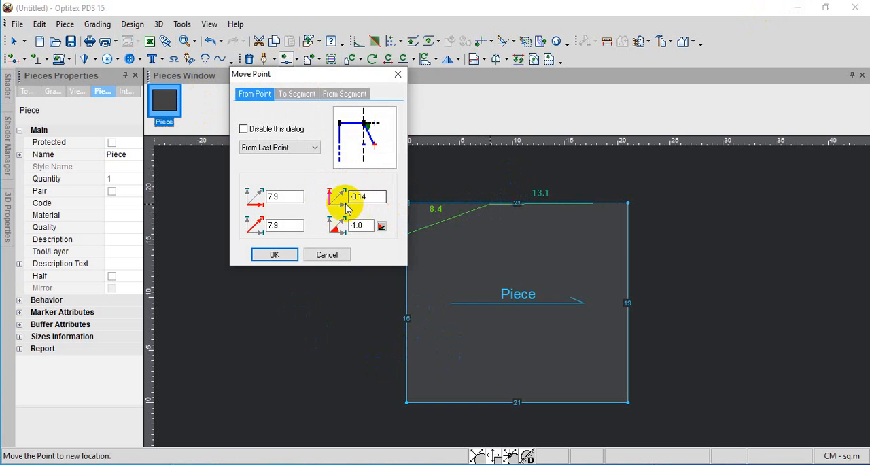
drag(301, 197, 214, 196)
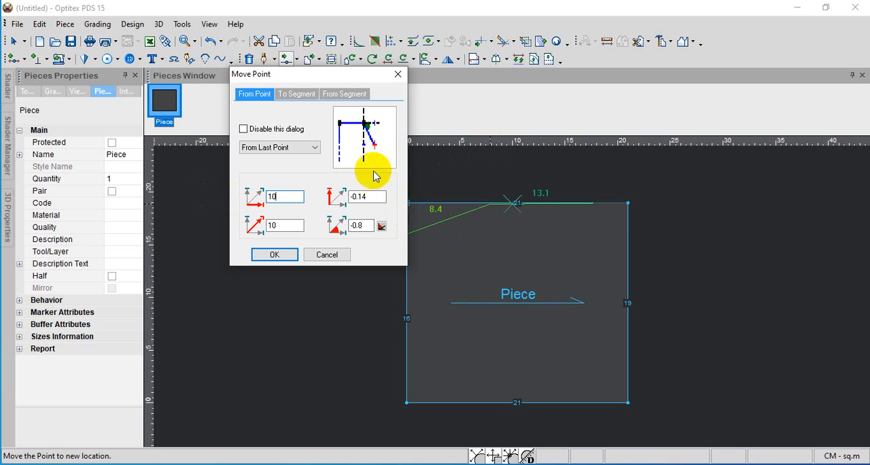
drag(370, 193, 323, 196)
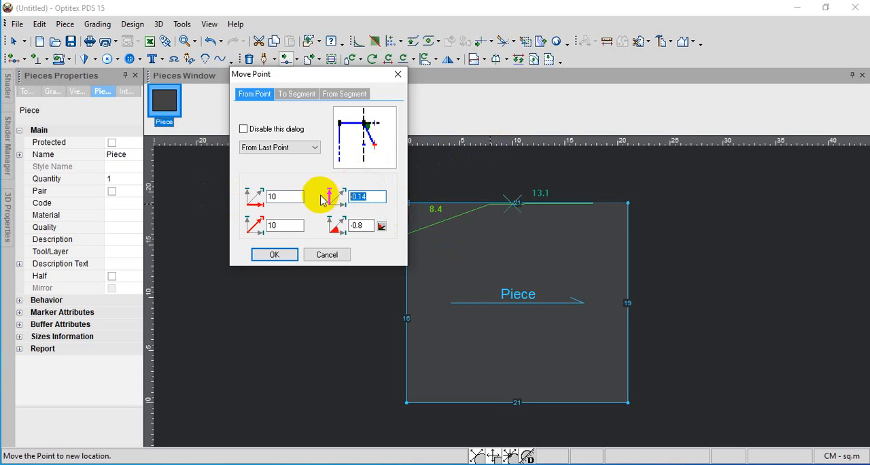
click(290, 253)
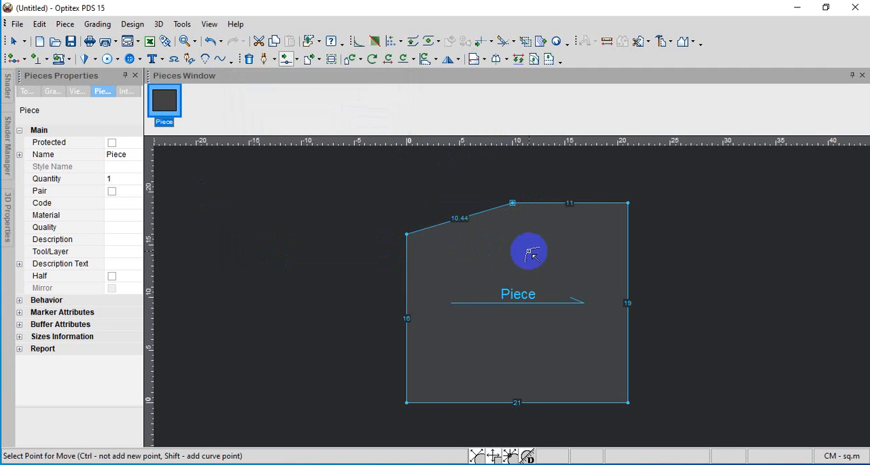
Switch to the PDF size chart and look up the back gusset width for size S
scroll(529, 250, down, 1)
scroll(511, 295, up, 1)
scroll(499, 350, down, 1)
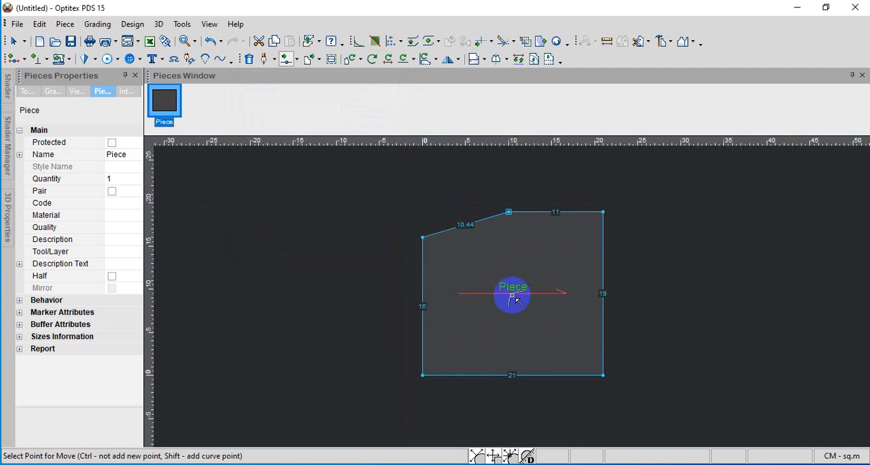
scroll(521, 266, down, 1)
scroll(510, 294, up, 1)
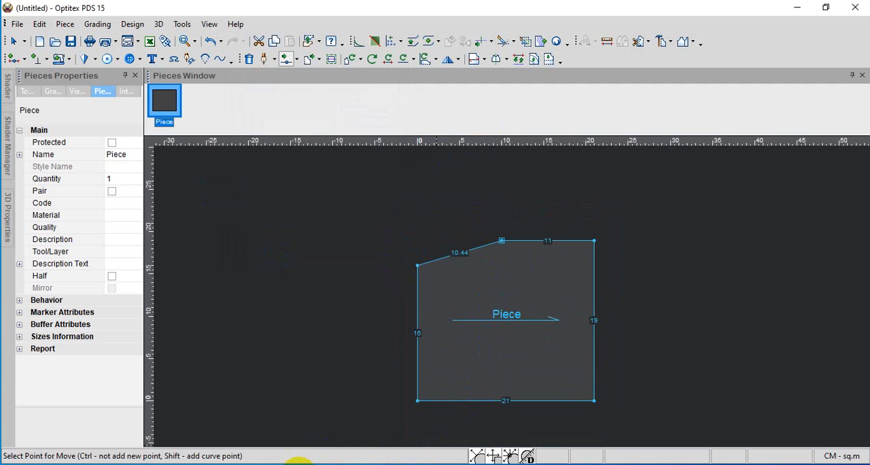
click(322, 463)
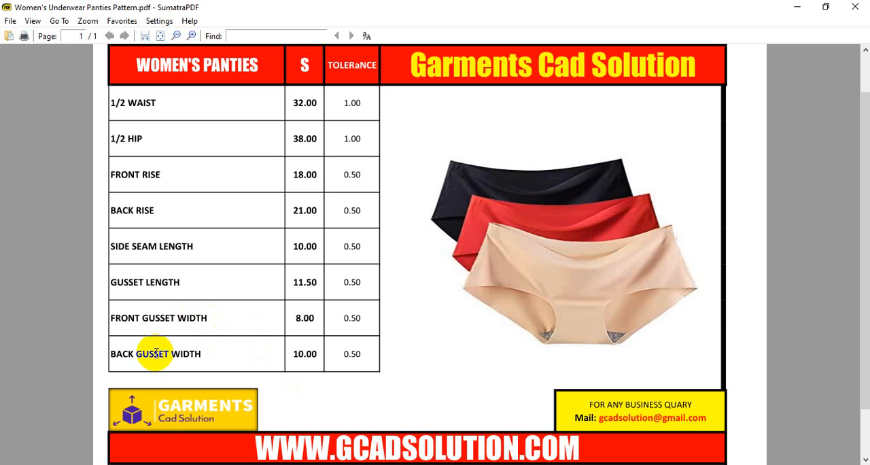
drag(155, 354, 318, 355)
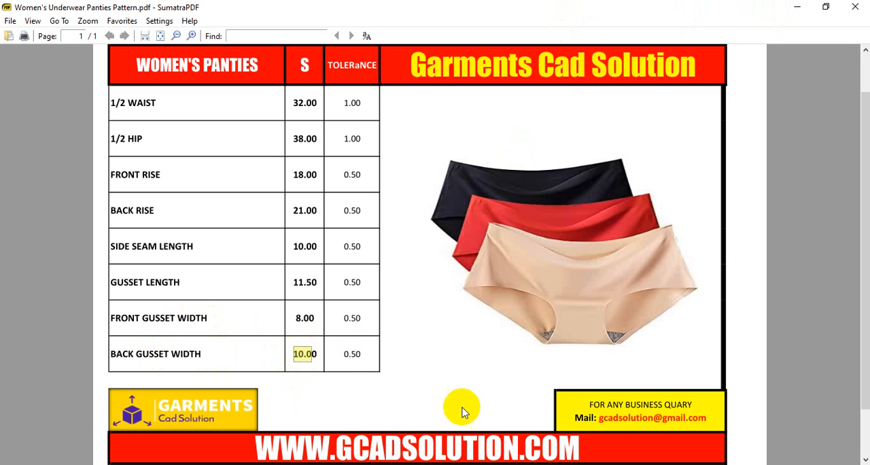
Switch to Optitex PDS and add a grade point on the piece's right edge, 14 cm from the previous point and 5 cm from the next
click(295, 460)
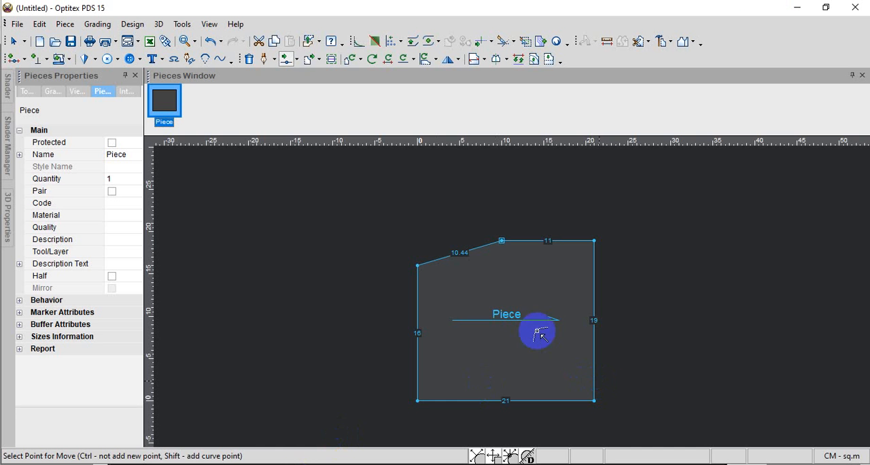
click(14, 58)
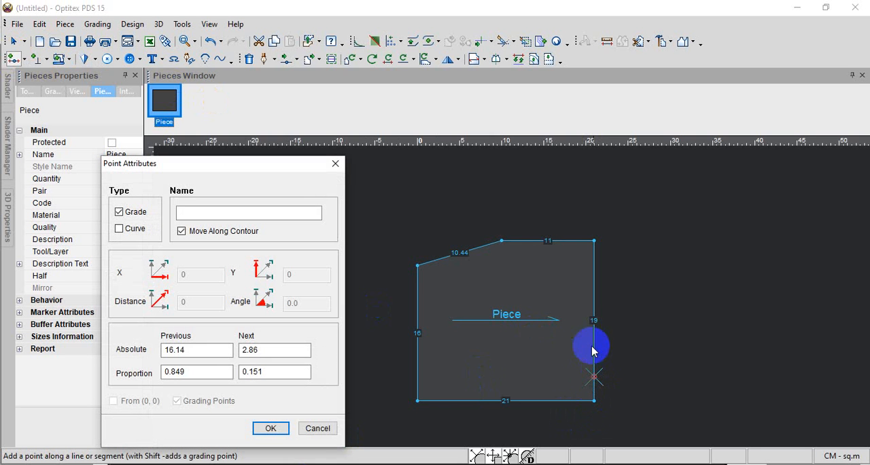
drag(280, 350, 214, 347)
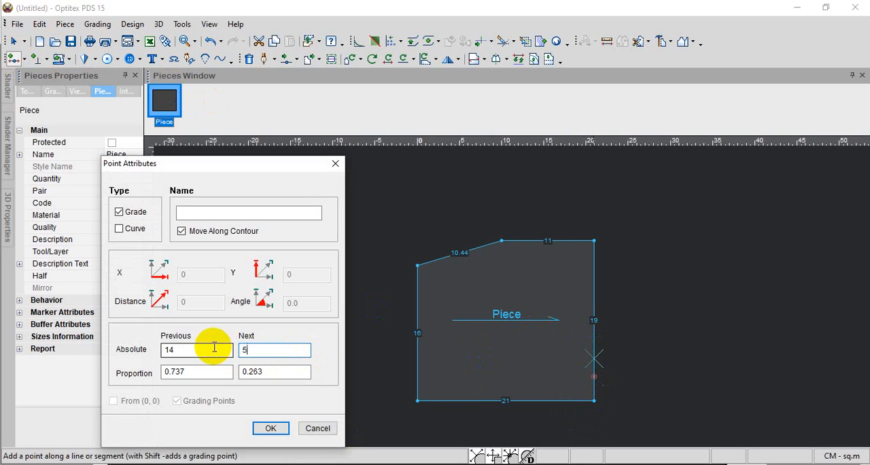
click(260, 428)
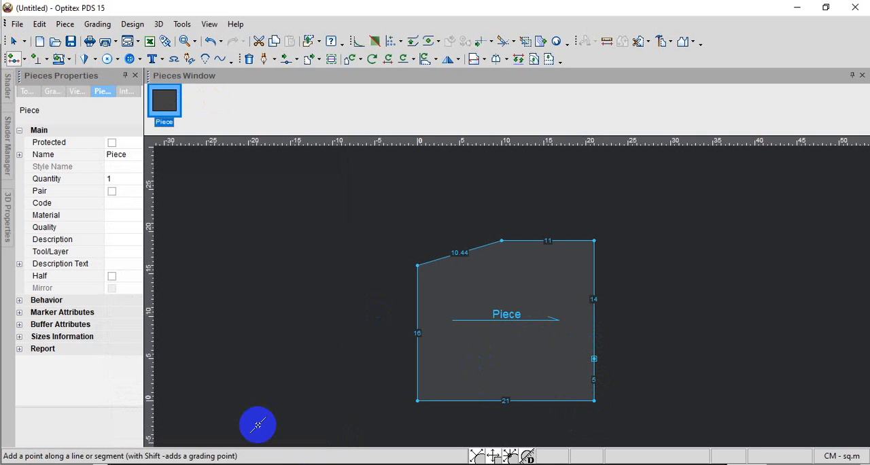
right_click(635, 268)
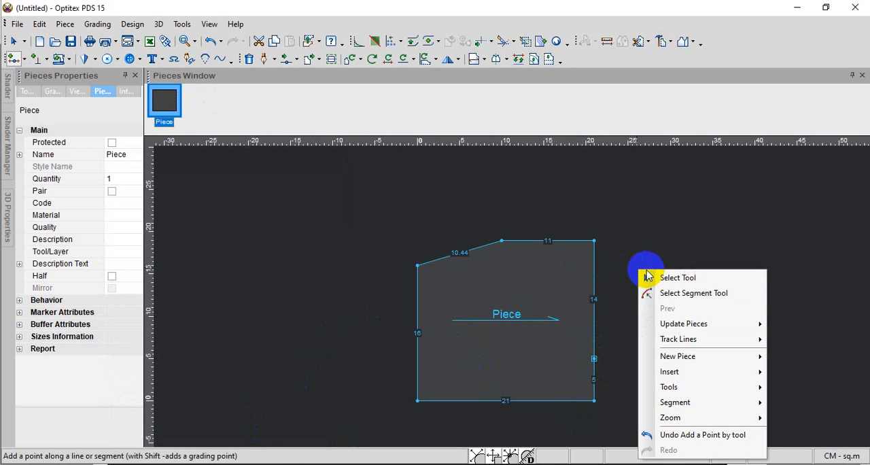
click(663, 277)
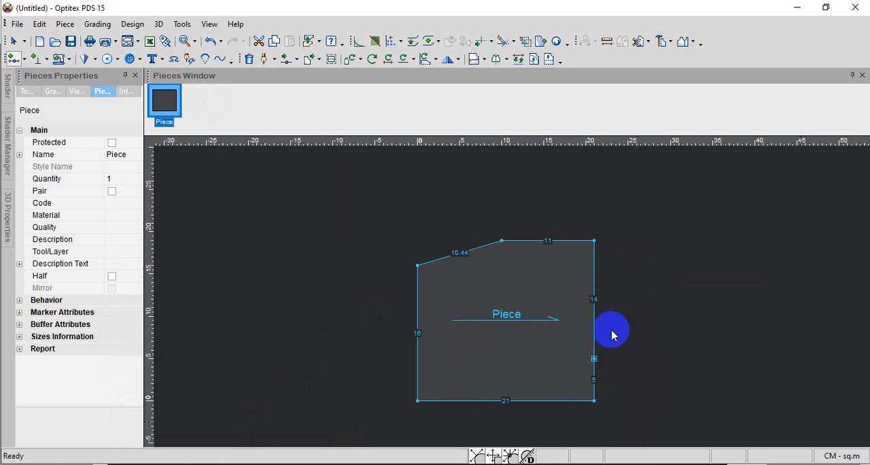
Delete the piece's upper-right corner point so the side seam joins the gusset point in a straight line
click(594, 360)
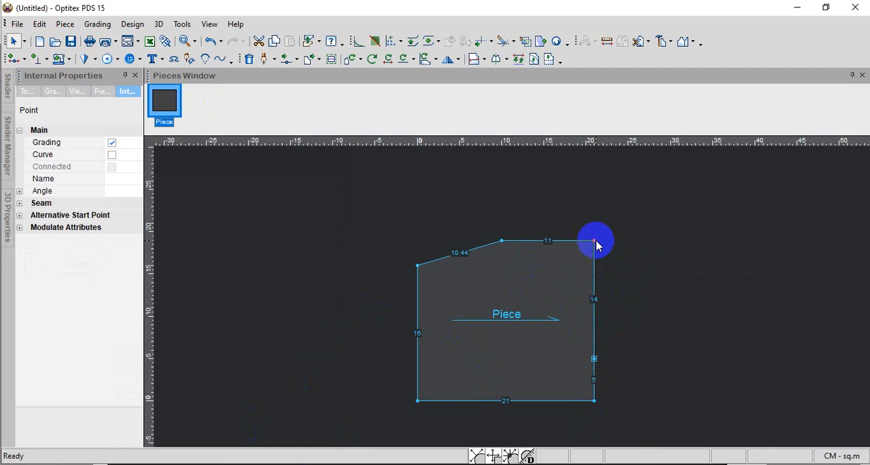
click(247, 60)
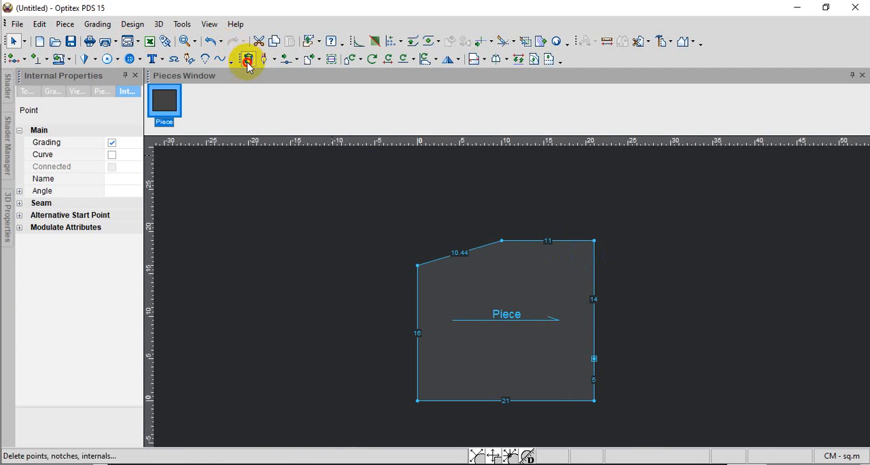
click(593, 240)
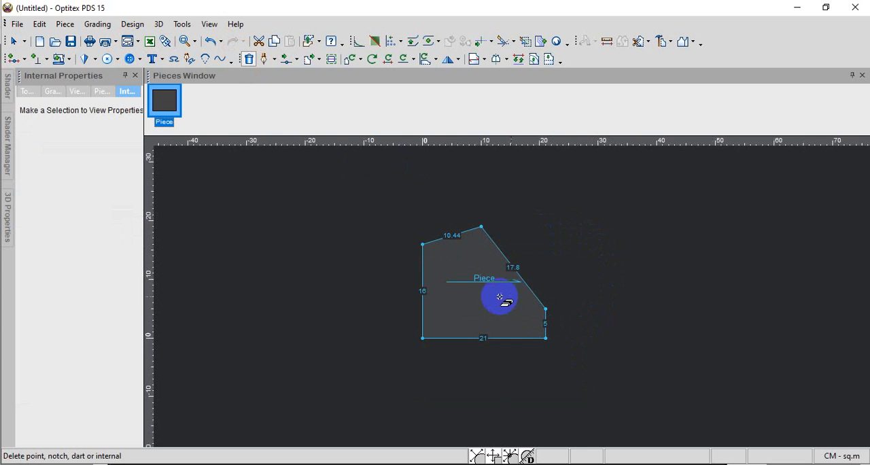
scroll(512, 296, up, 2)
scroll(511, 296, down, 2)
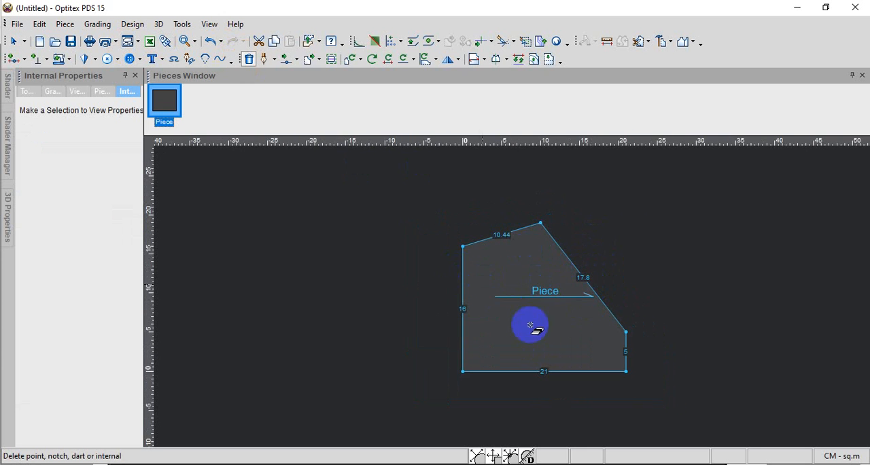
scroll(528, 325, up, 1)
right_click(645, 230)
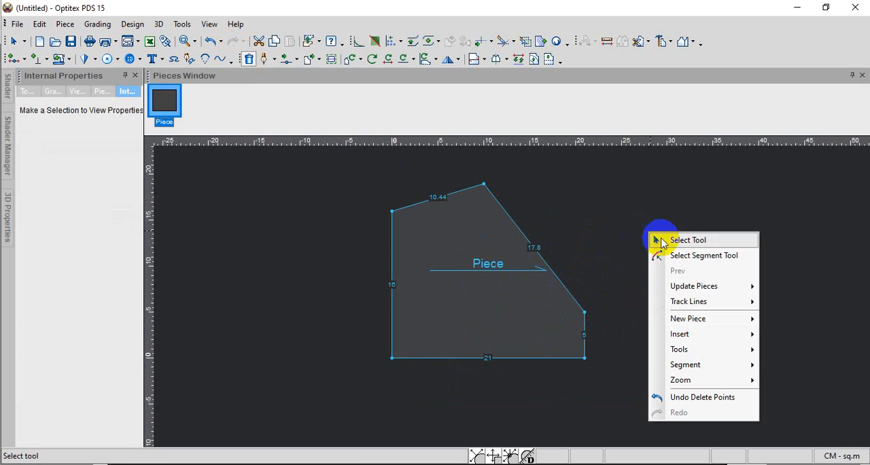
click(657, 238)
Rename the piece as Back
click(468, 229)
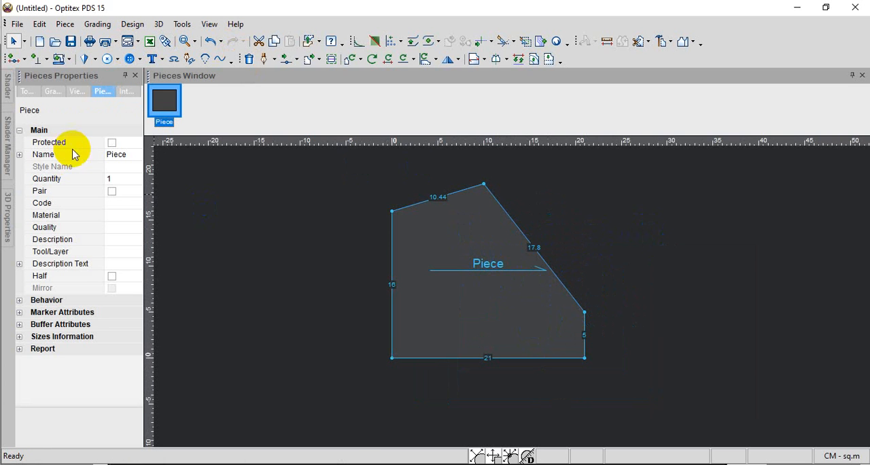
click(115, 156)
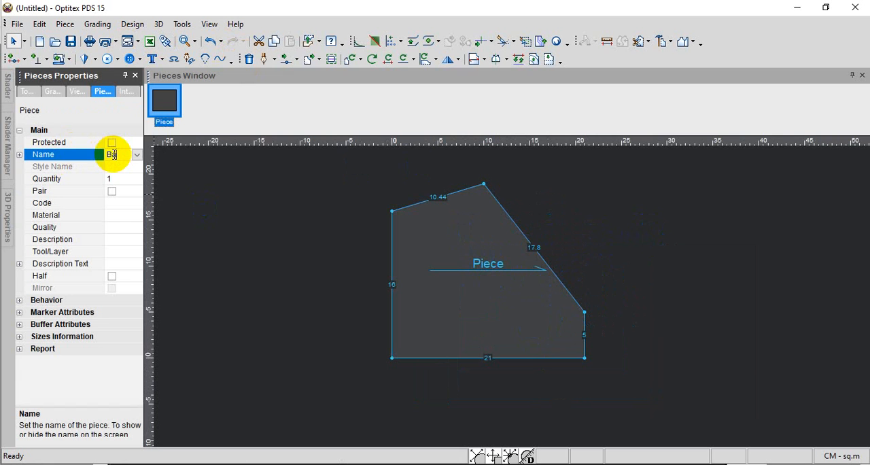
key(Return)
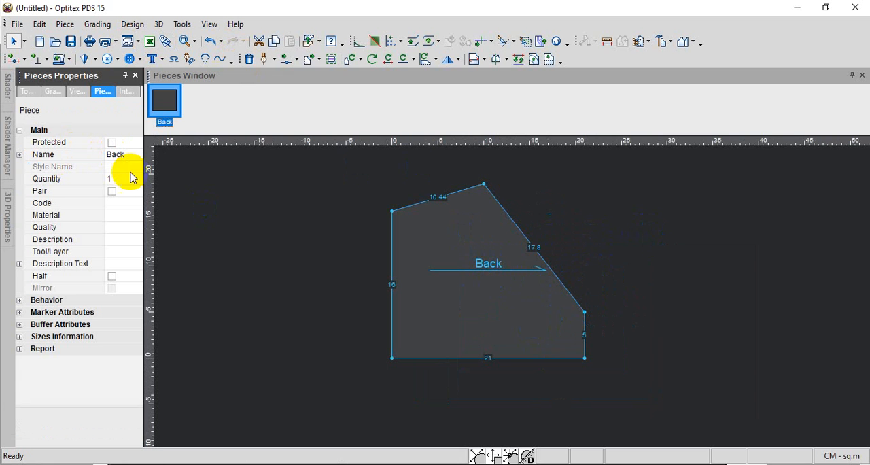
Move the two side seam end points of the Back piece together, -2 cm horizontally and 0 vertically
scroll(458, 310, down, 1)
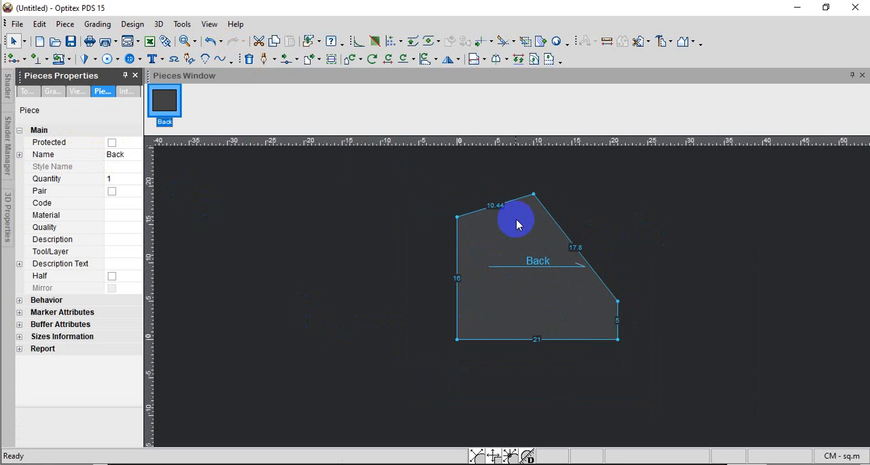
scroll(512, 296, up, 2)
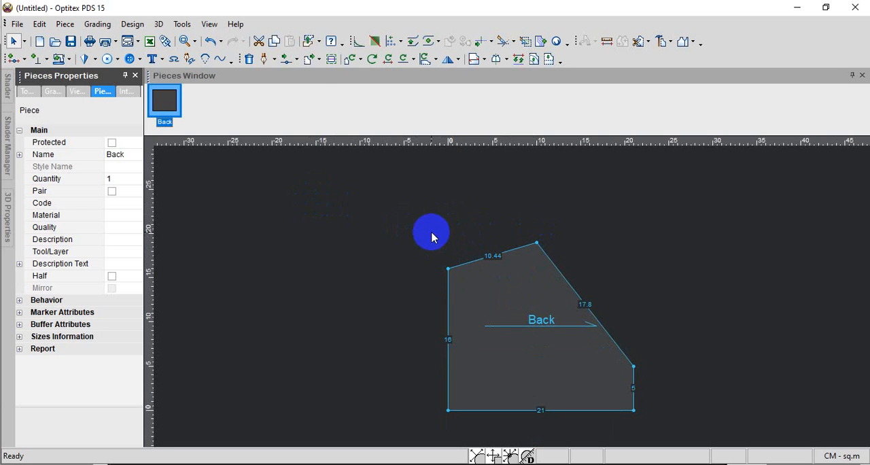
click(298, 60)
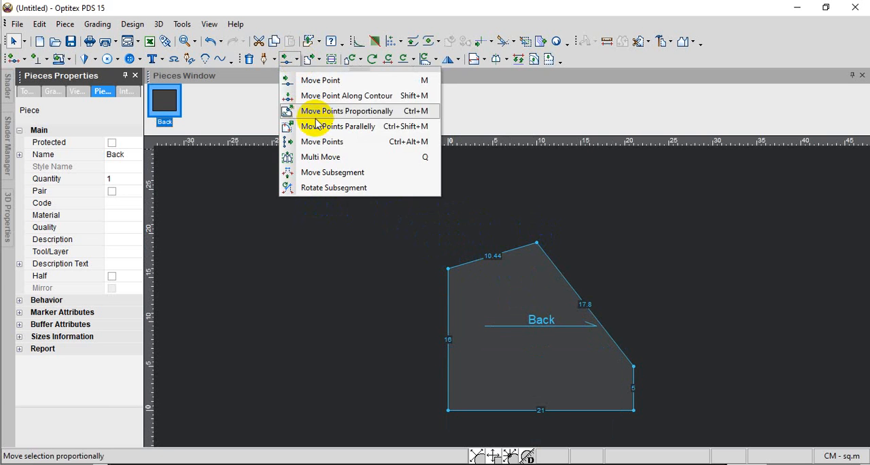
click(319, 143)
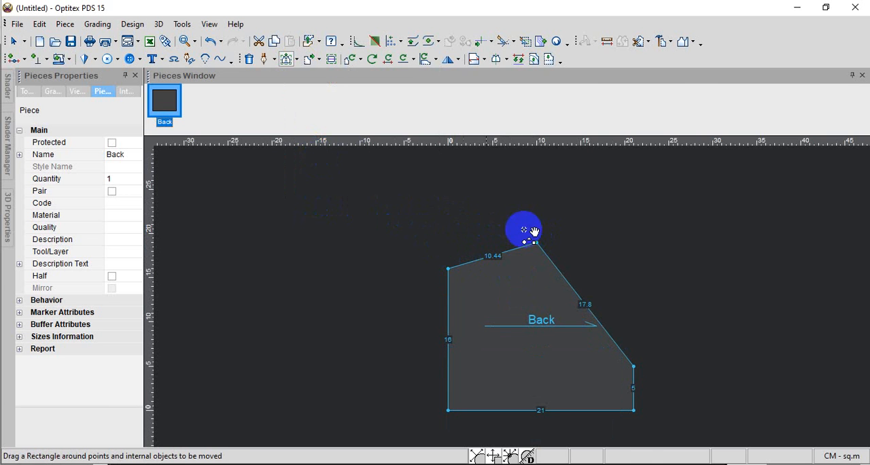
drag(404, 195, 553, 289)
drag(449, 271, 401, 269)
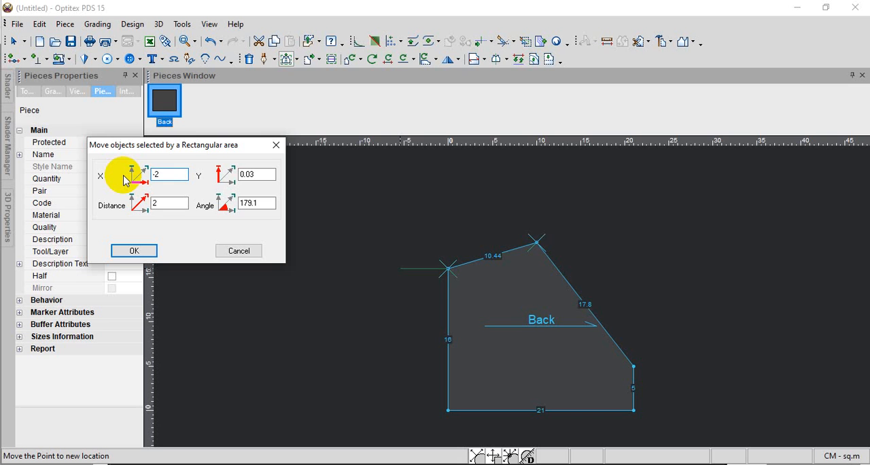
double_click(256, 175)
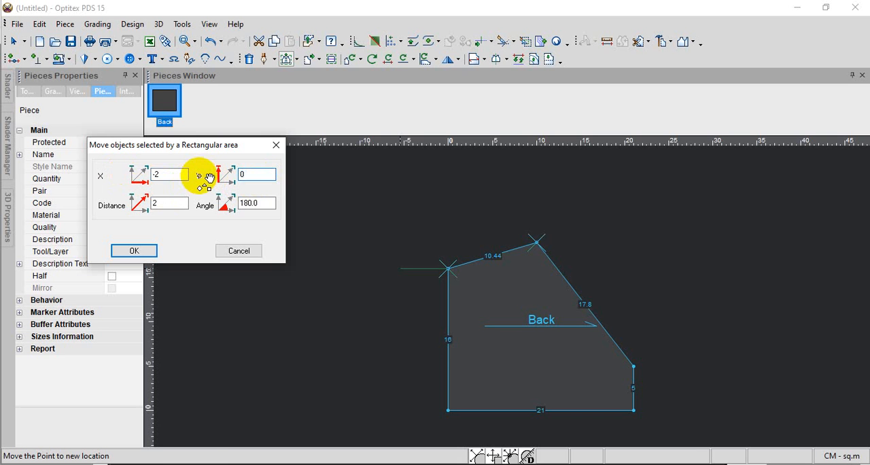
text(0)
key(Return)
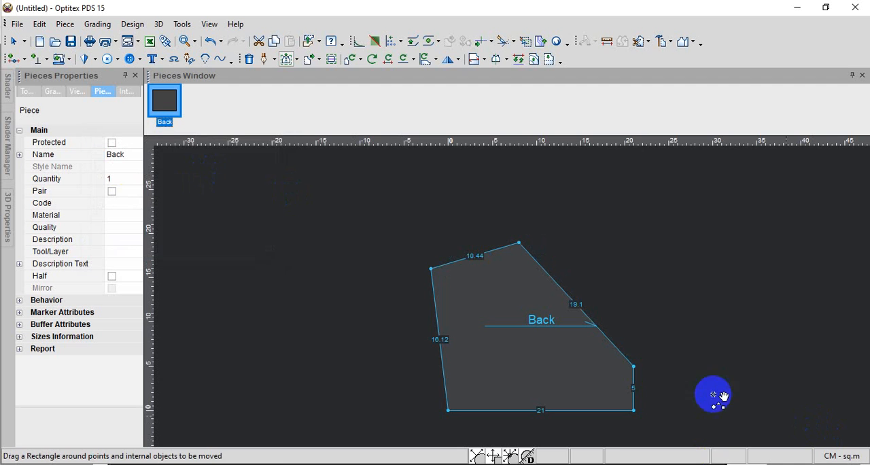
Move the upper point of the short gusset edge 0.8 cm horizontally and 0 vertically
drag(634, 360, 652, 363)
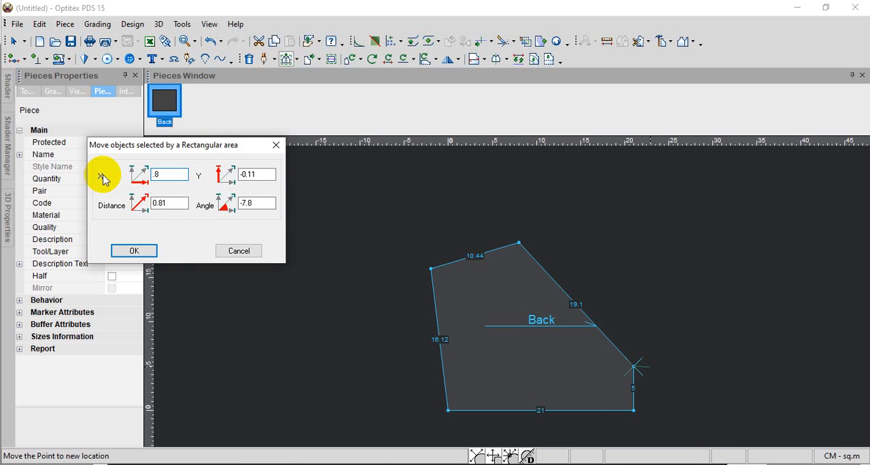
double_click(266, 173)
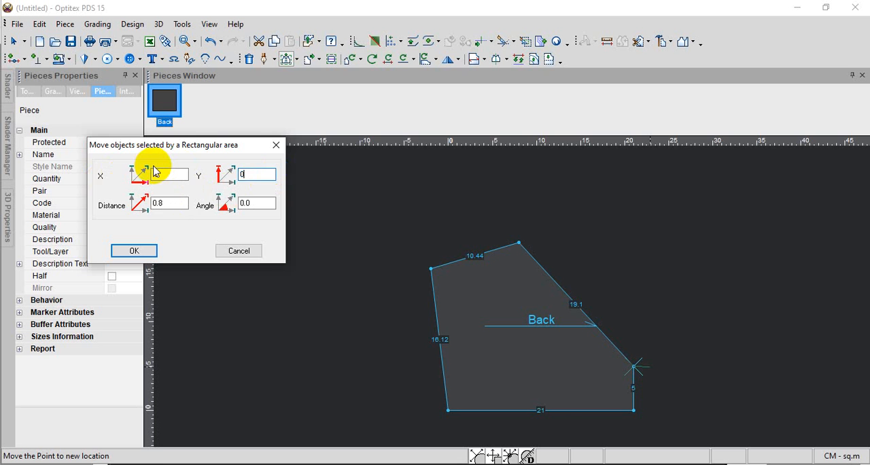
click(134, 249)
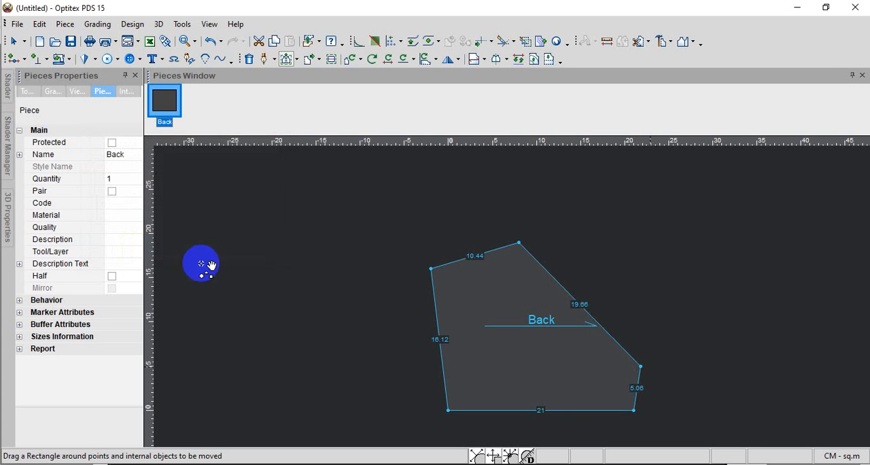
Curve the Back piece's left waist edge slightly inward with Move Point, to a length of about 16.17 cm
scroll(511, 296, down, 1)
scroll(511, 296, up, 1)
scroll(513, 297, down, 2)
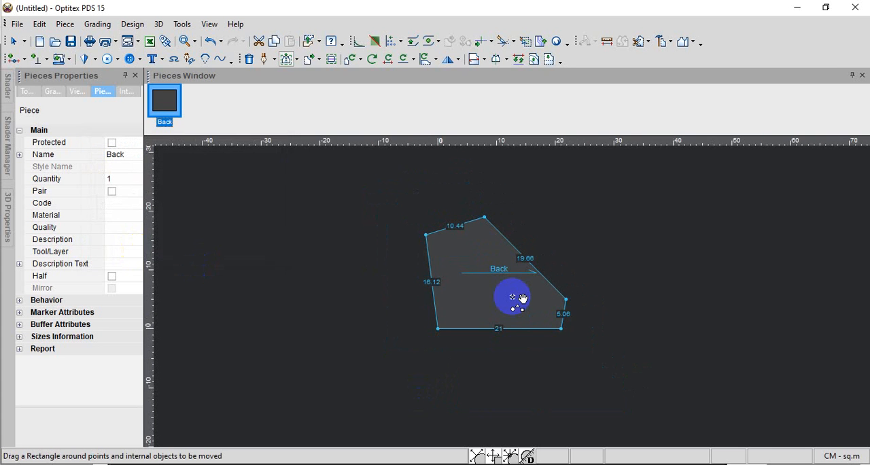
scroll(517, 298, up, 2)
scroll(517, 298, down, 1)
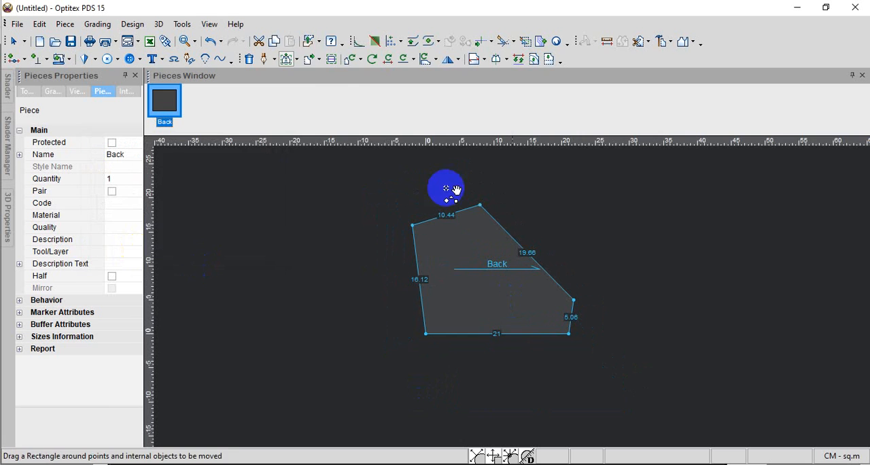
click(298, 60)
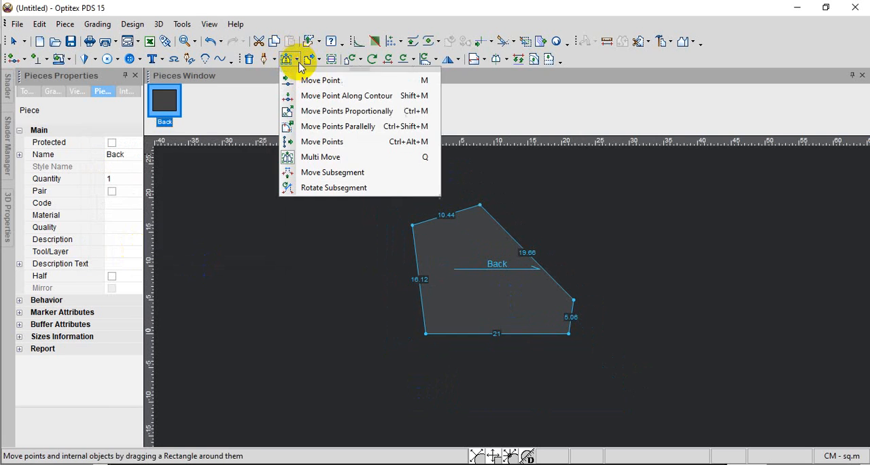
click(310, 82)
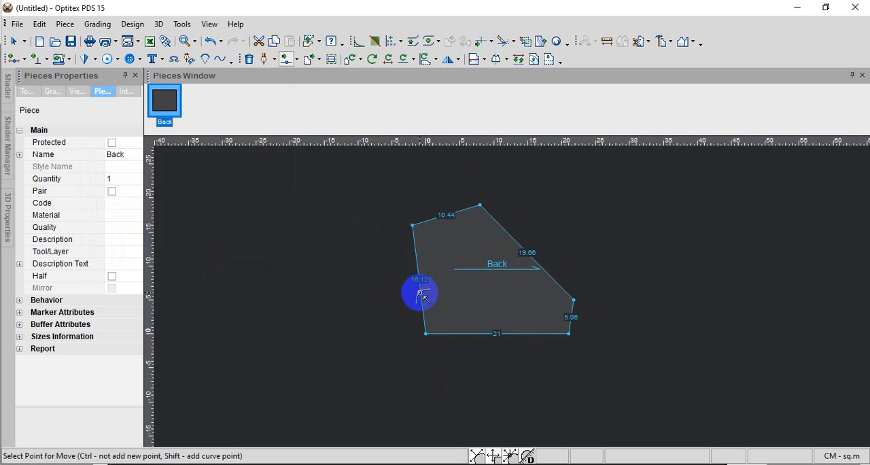
drag(421, 294, 422, 277)
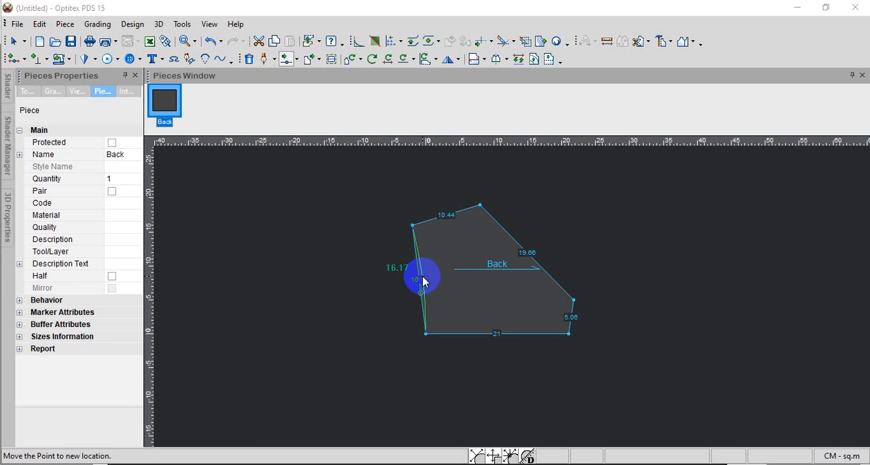
click(422, 278)
click(279, 256)
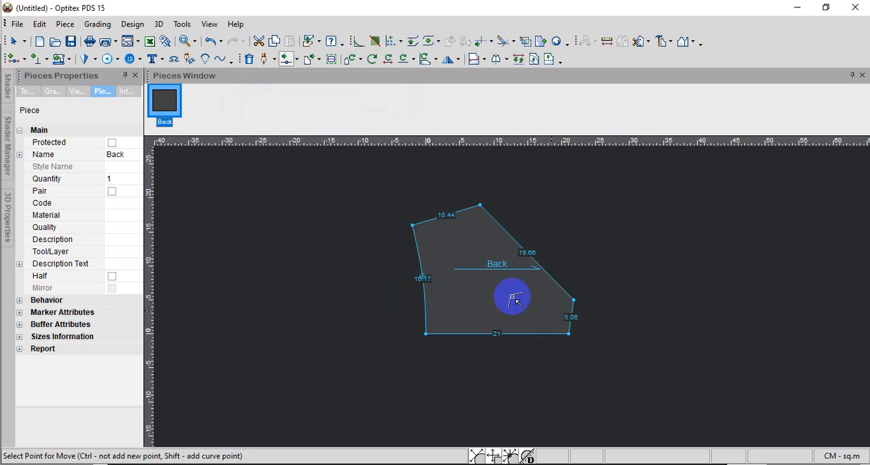
Curve the Back piece's short gusset edge slightly inward with Move Point, to a length of about 5.09 cm
scroll(508, 294, up, 3)
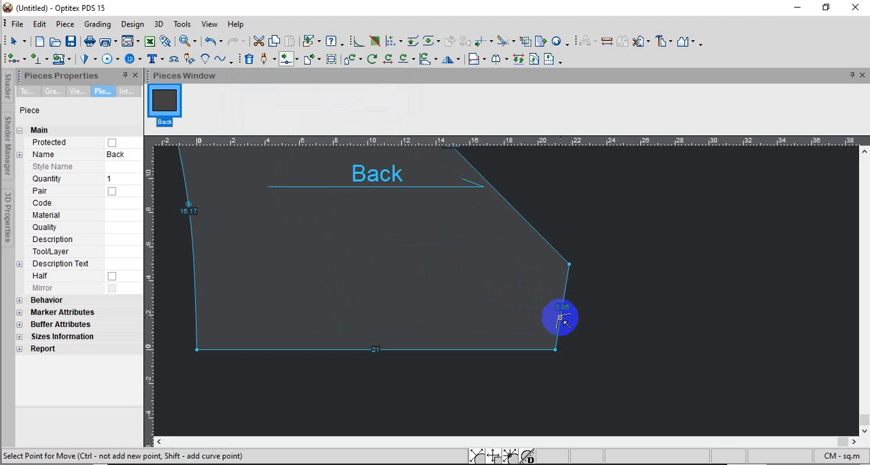
click(559, 318)
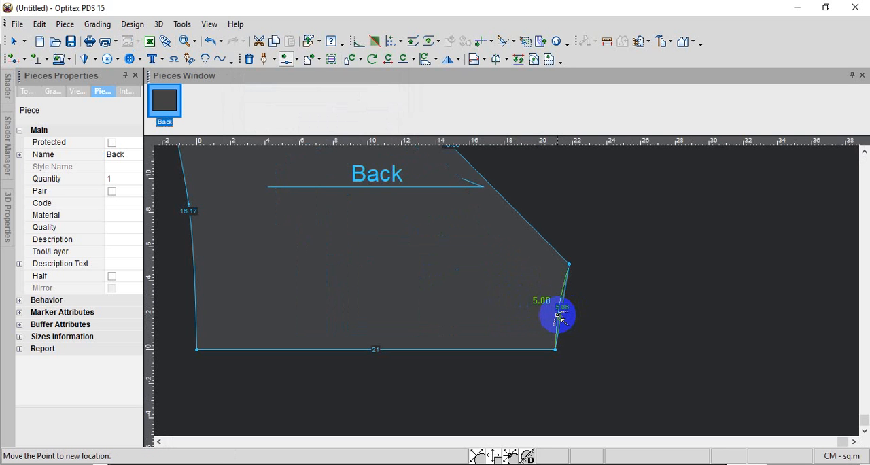
click(557, 314)
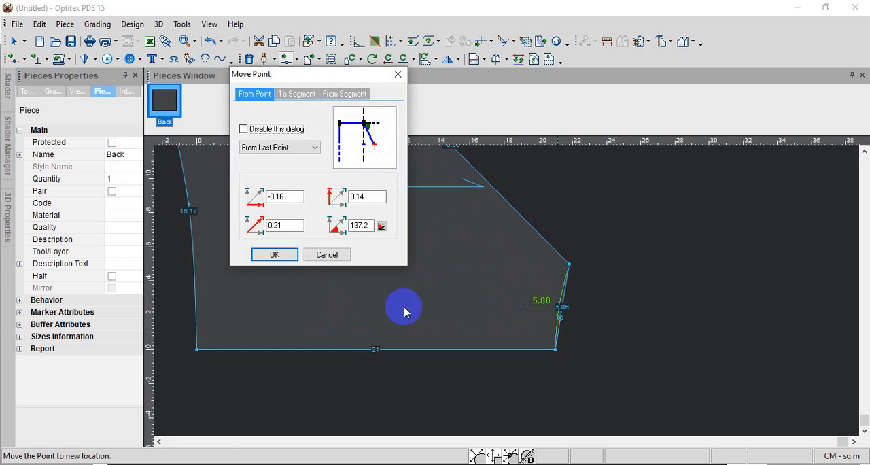
click(265, 252)
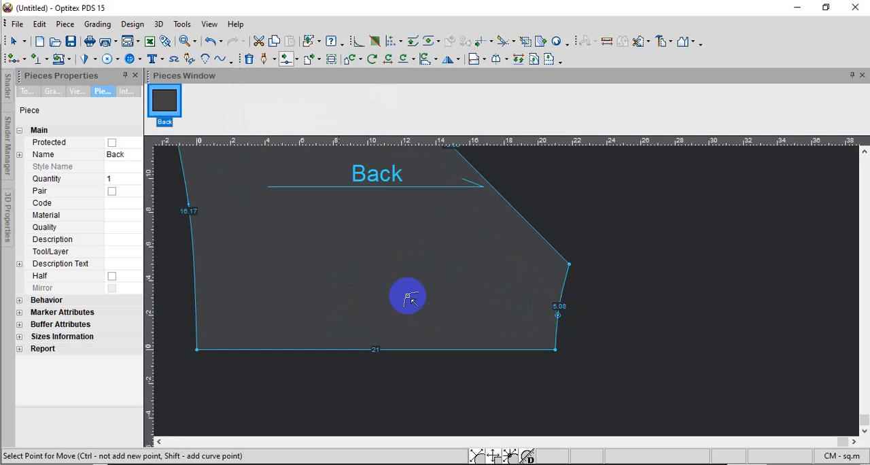
click(557, 315)
click(557, 311)
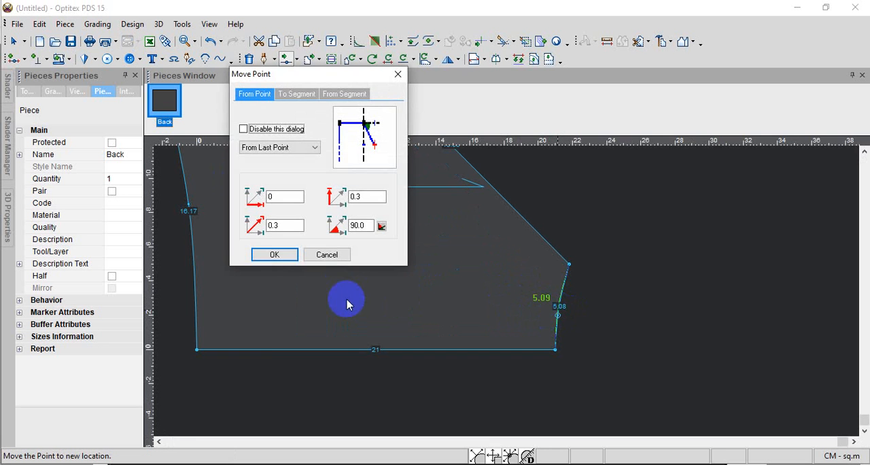
click(276, 252)
scroll(498, 314, down, 5)
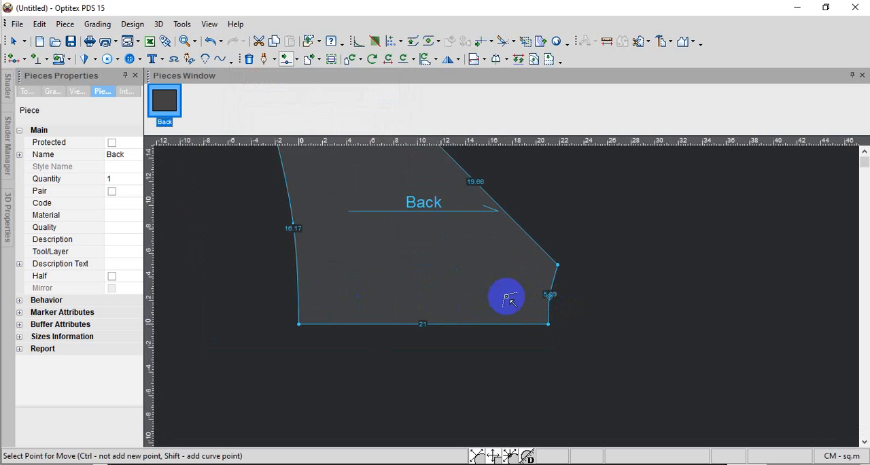
Set a half piece line along the Back piece's straight 21 cm center edge, between its two end points
scroll(513, 299, up, 3)
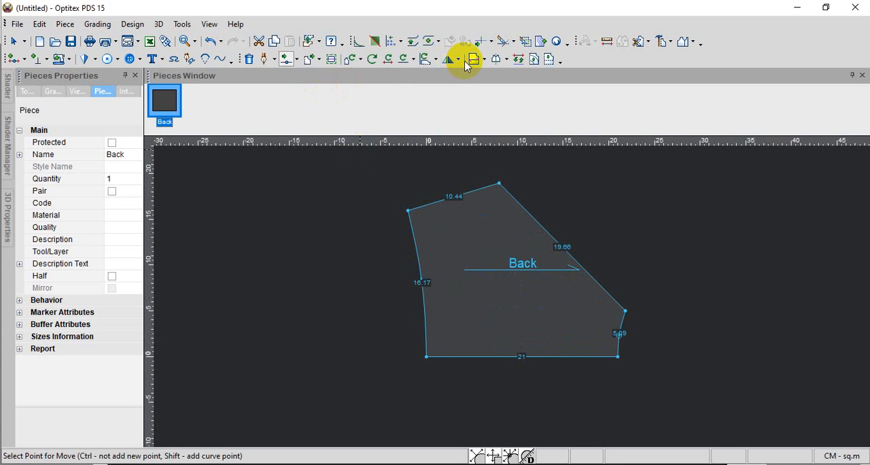
click(508, 59)
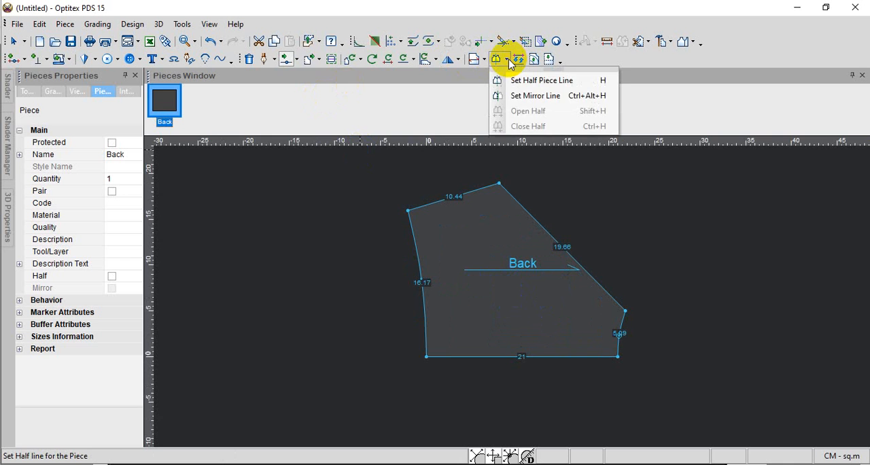
click(528, 80)
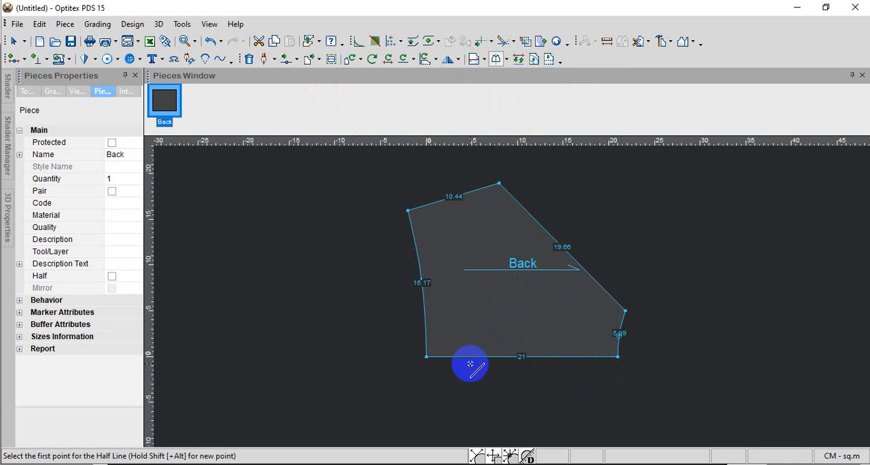
click(617, 360)
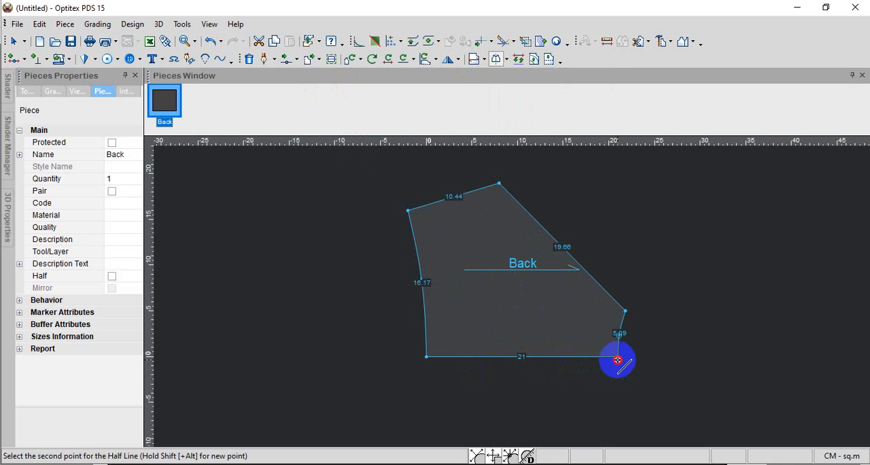
click(426, 356)
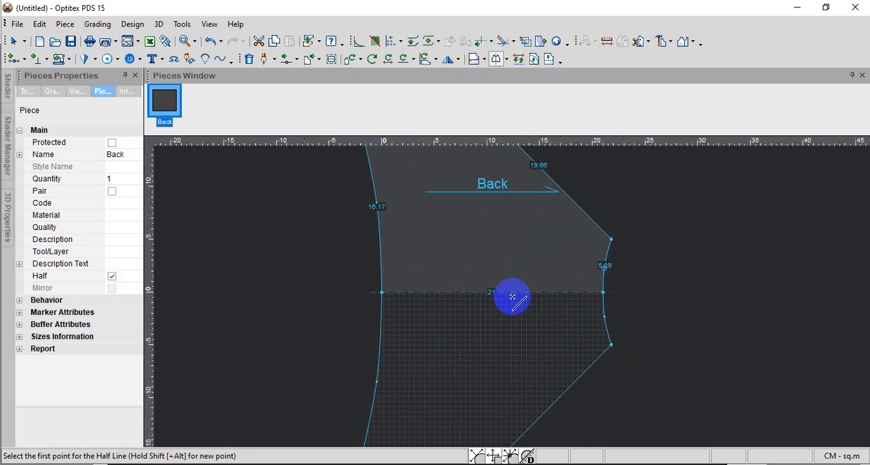
scroll(512, 297, down, 4)
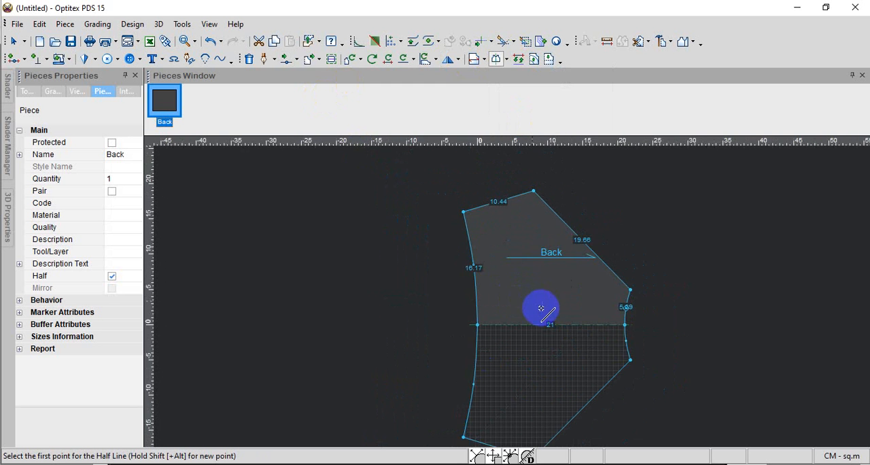
scroll(512, 297, up, 1)
right_click(632, 262)
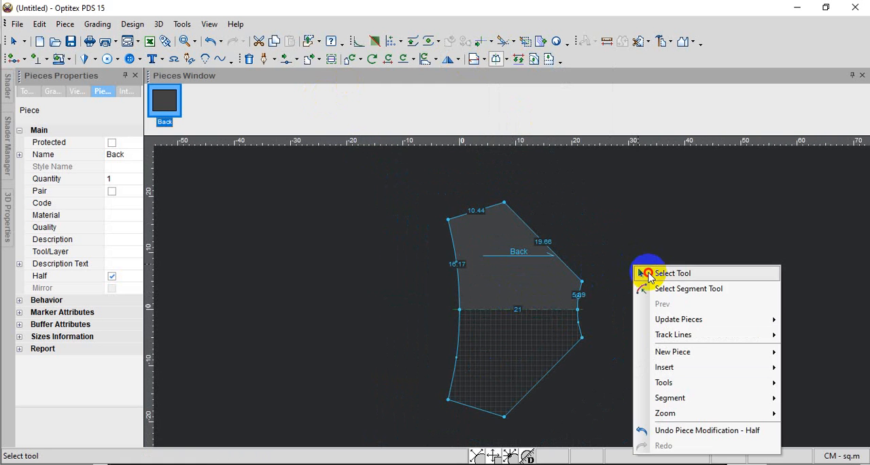
click(646, 272)
Duplicate the Back piece through the clipboard and place the copy beside the original with clear space between them
scroll(510, 297, down, 2)
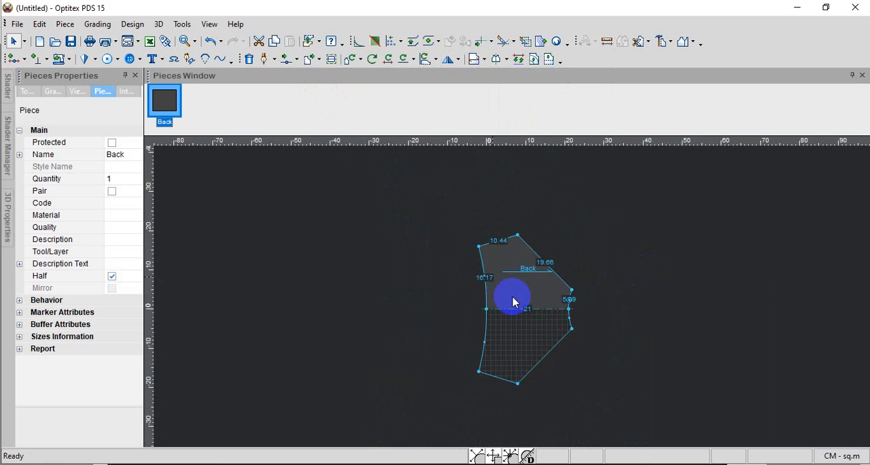
scroll(510, 297, up, 1)
scroll(512, 299, down, 2)
scroll(512, 299, up, 1)
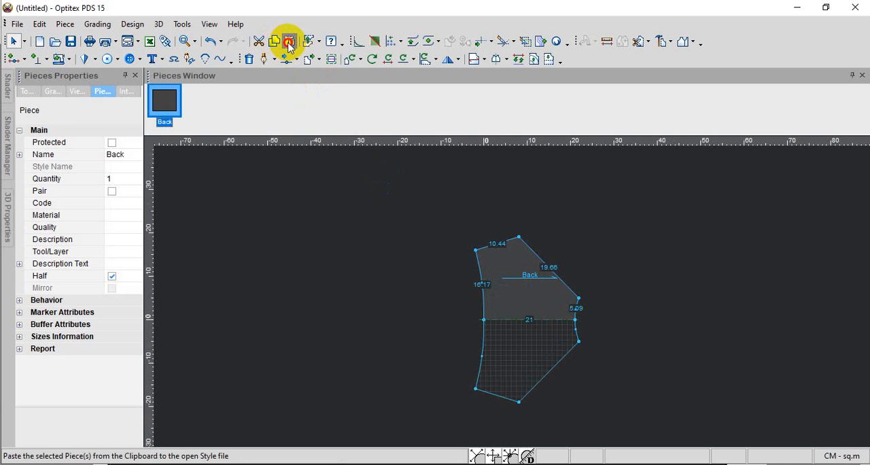
click(289, 41)
drag(506, 275, 296, 260)
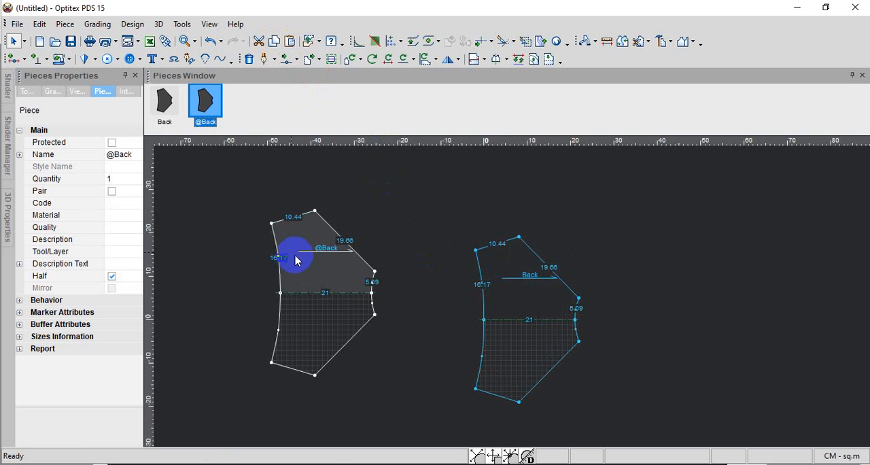
Rename the copied piece as Front
scroll(315, 253, up, 1)
scroll(577, 336, up, 1)
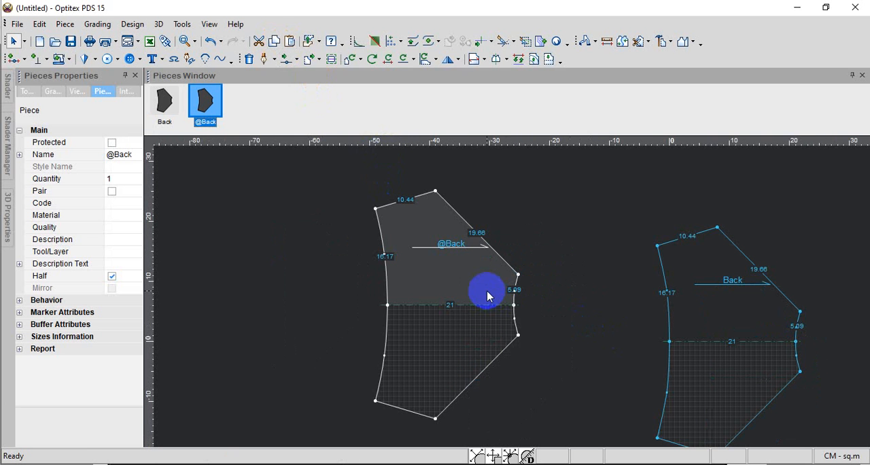
click(445, 267)
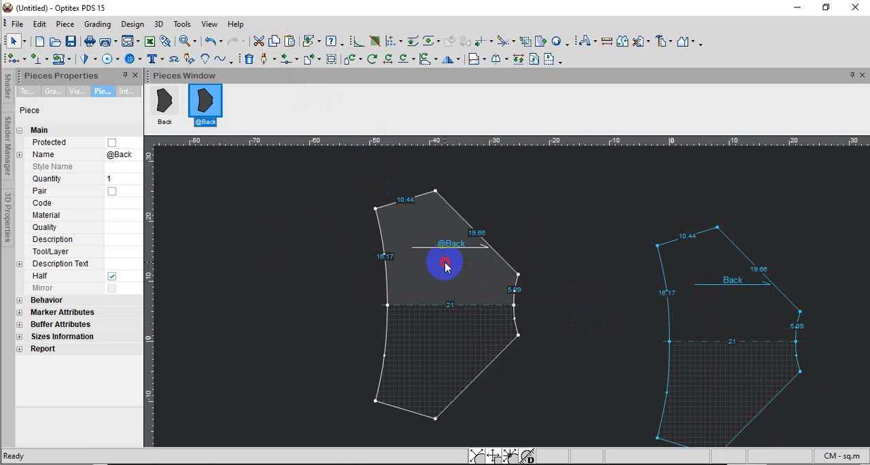
click(120, 154)
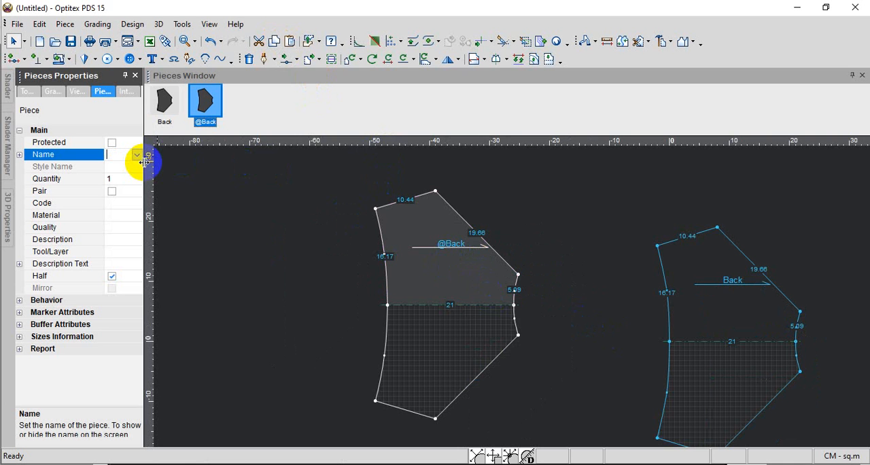
text(Front)
key(Return)
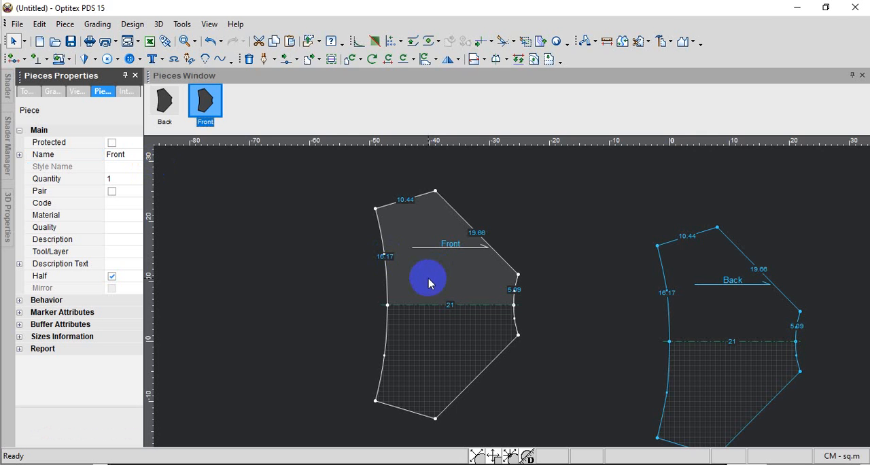
Check the front rise and back rise for size S in the SumatraPDF size chart and return to the pattern
scroll(430, 278, up, 3)
scroll(507, 294, down, 2)
scroll(610, 298, up, 2)
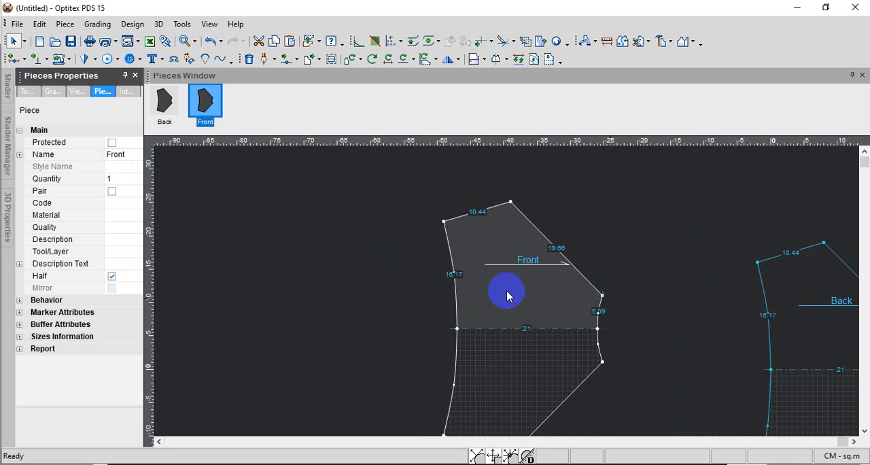
scroll(501, 299, down, 2)
scroll(494, 306, down, 2)
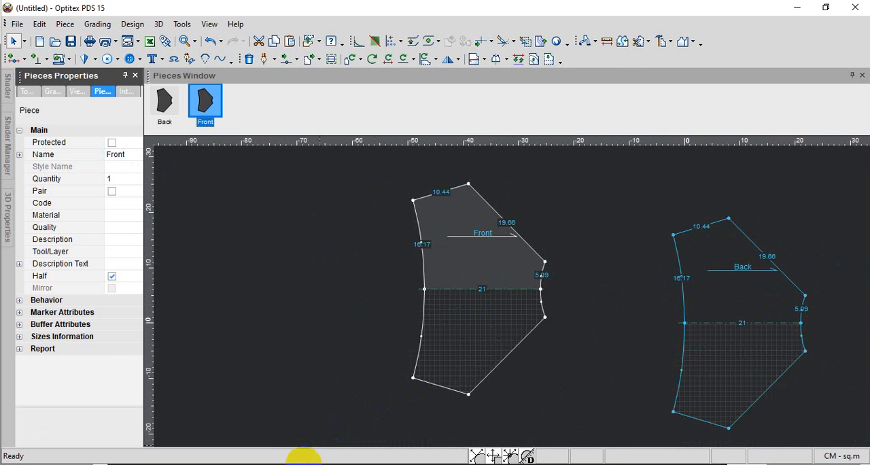
click(319, 464)
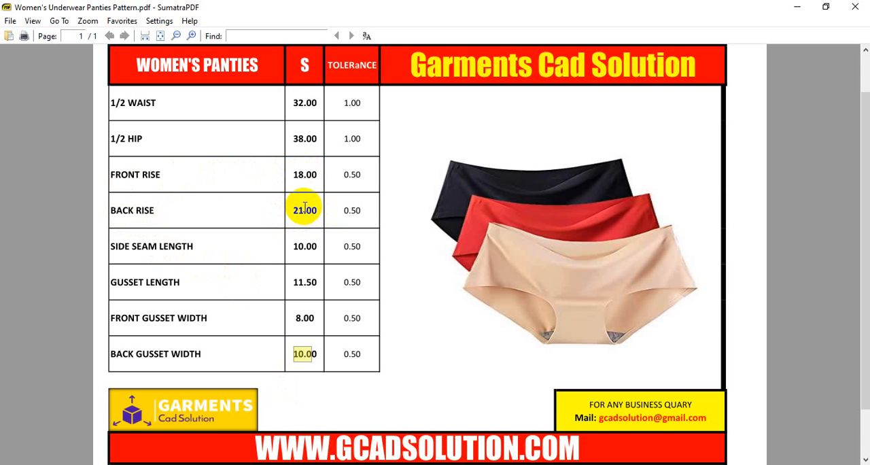
click(796, 6)
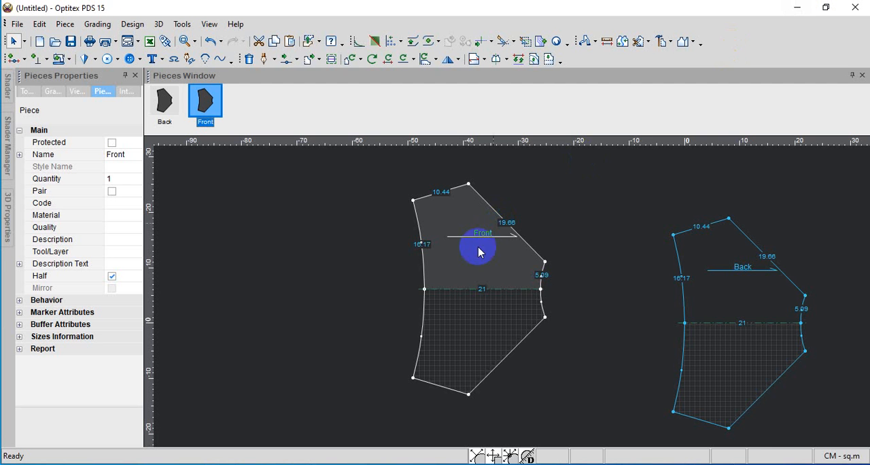
Move the Front piece's gusset edge points together as a rectangular selection, -3 cm horizontally and 0 vertically
scroll(503, 293, up, 2)
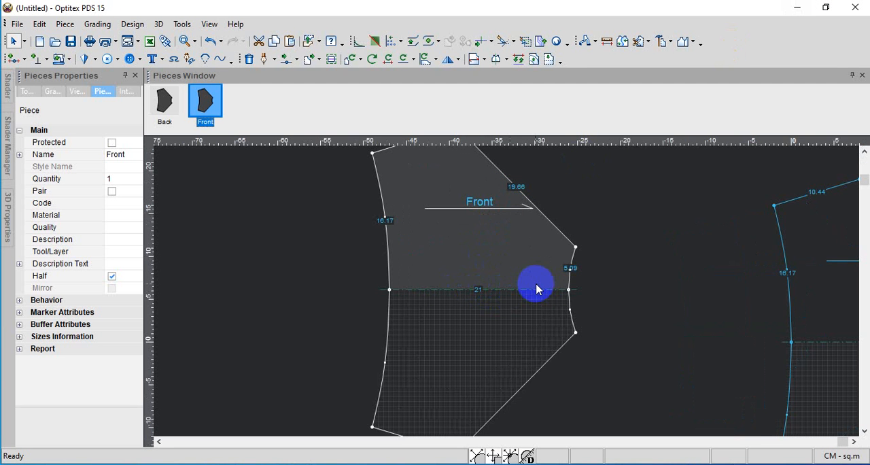
scroll(503, 291, down, 3)
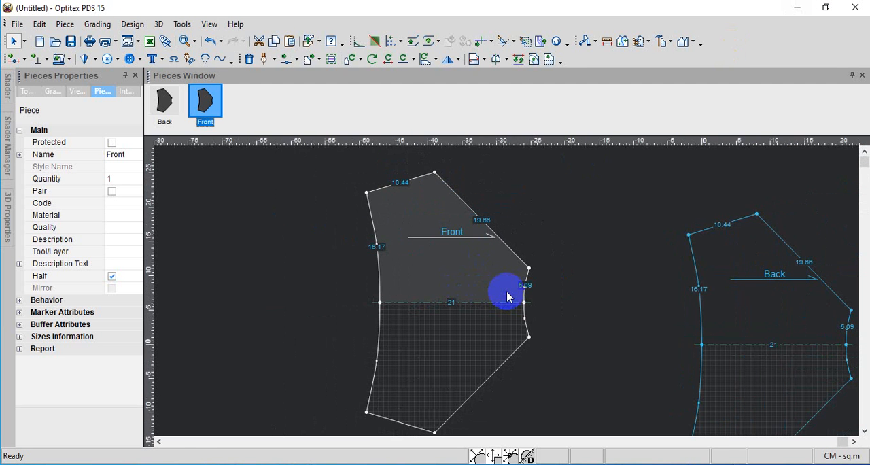
click(295, 60)
click(326, 157)
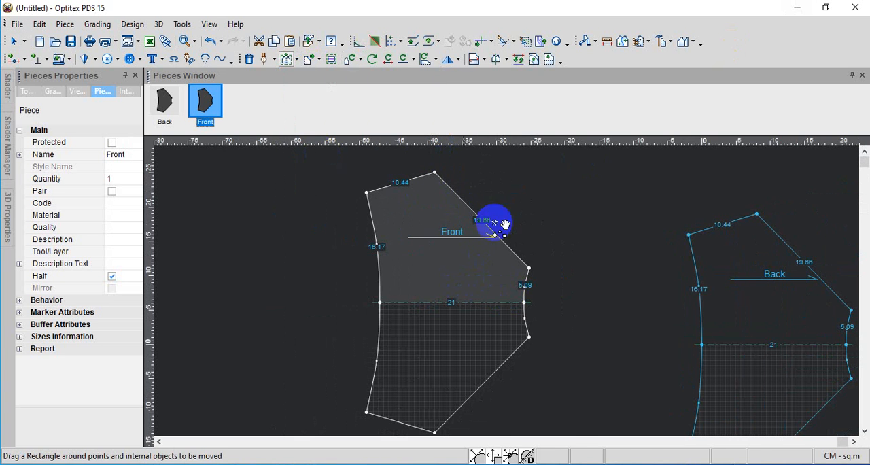
drag(539, 248, 522, 304)
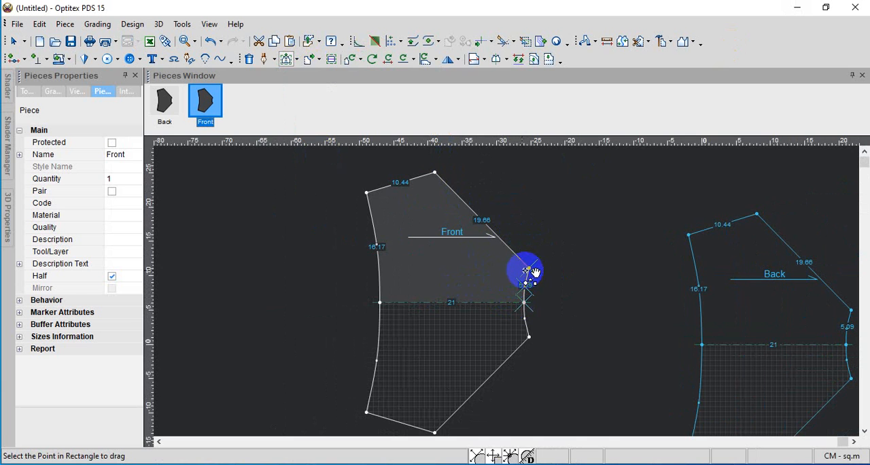
drag(528, 269, 480, 269)
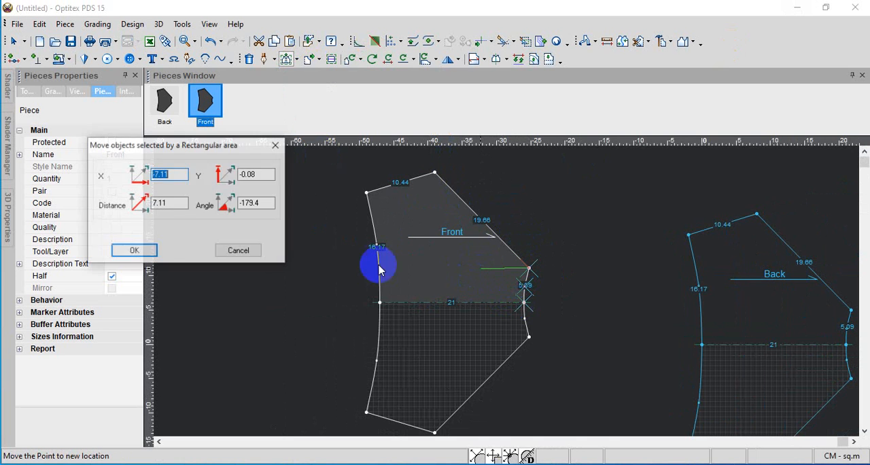
double_click(252, 174)
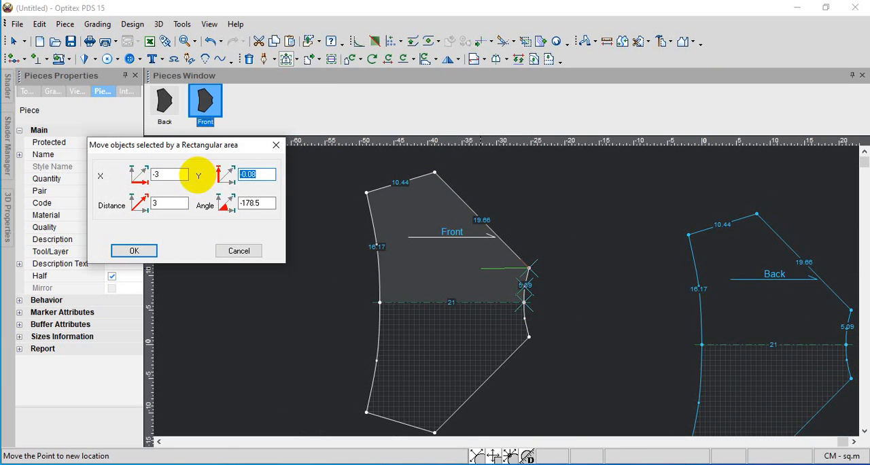
click(144, 250)
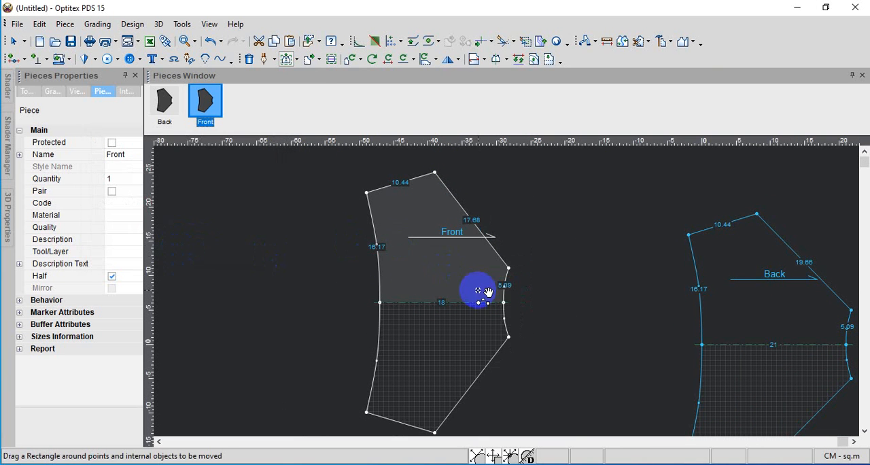
Check the front gusset width in the SumatraPDF size chart and return to the Front piece's gusset edge
scroll(490, 278, up, 1)
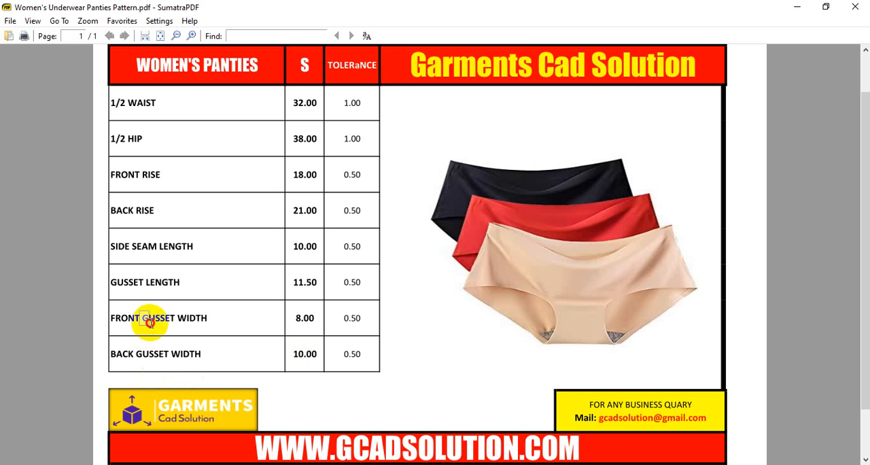
double_click(304, 323)
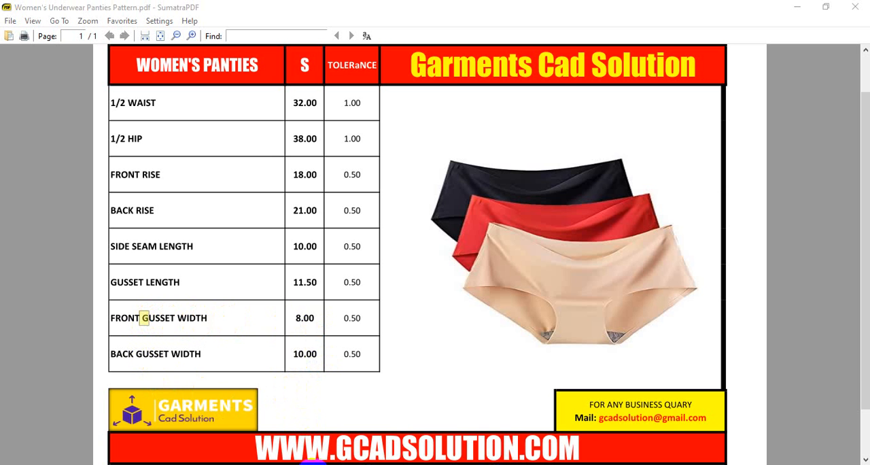
click(354, 407)
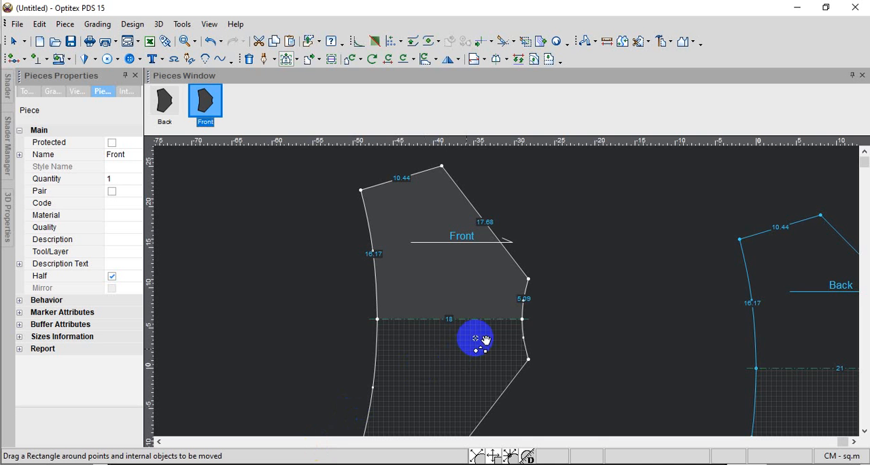
scroll(511, 299, up, 3)
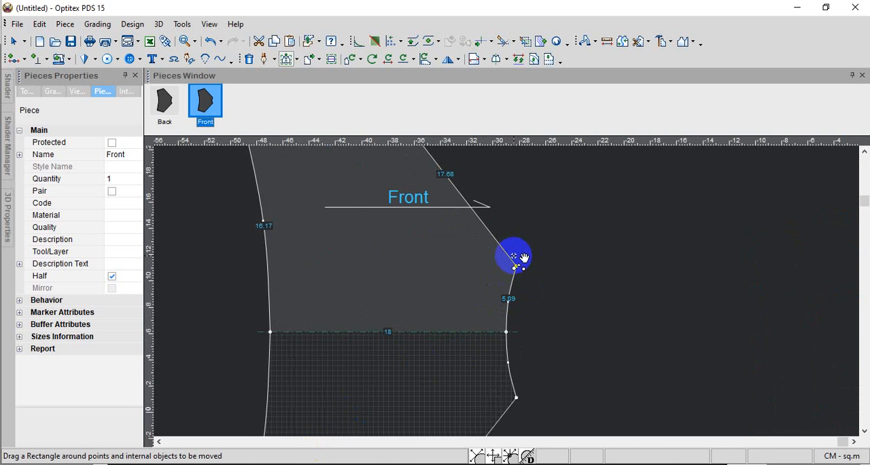
mouse_move(513, 256)
mouse_down()
mouse_move(510, 289)
mouse_move(524, 301)
mouse_move(517, 326)
mouse_up()
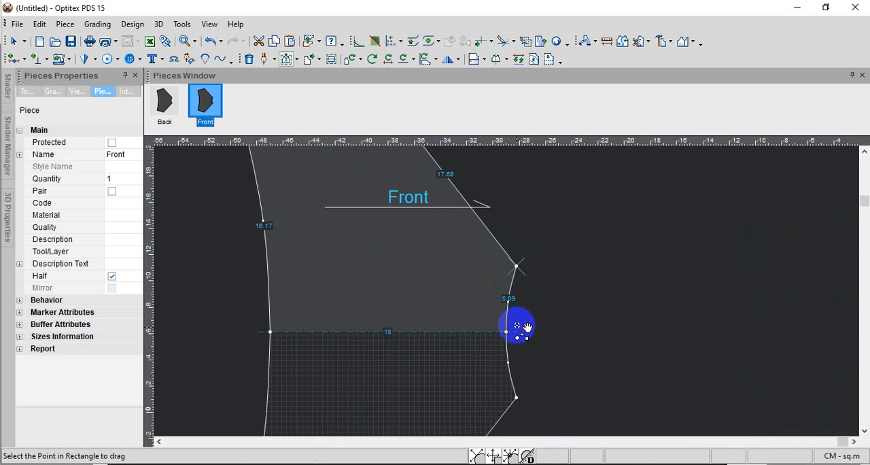
right_click(565, 259)
click(602, 269)
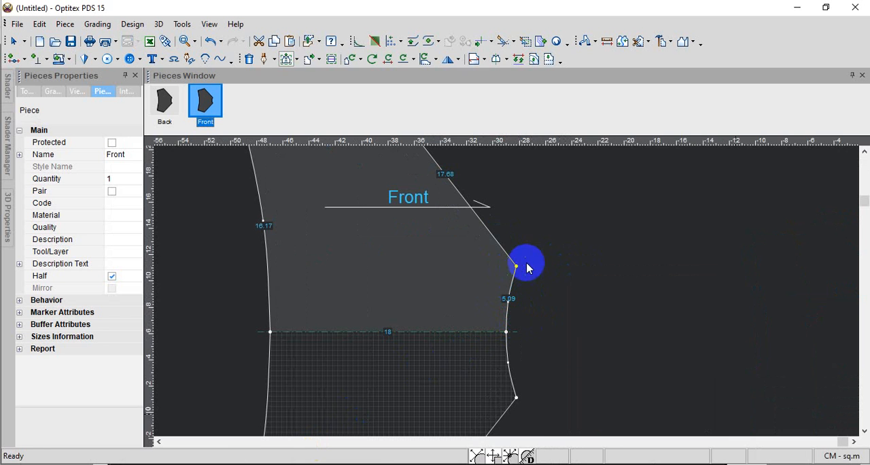
Move the upper corner and curve point of the Front piece's gusset edge together, 0 horizontally and about -1 cm vertically
click(286, 58)
drag(501, 230, 515, 293)
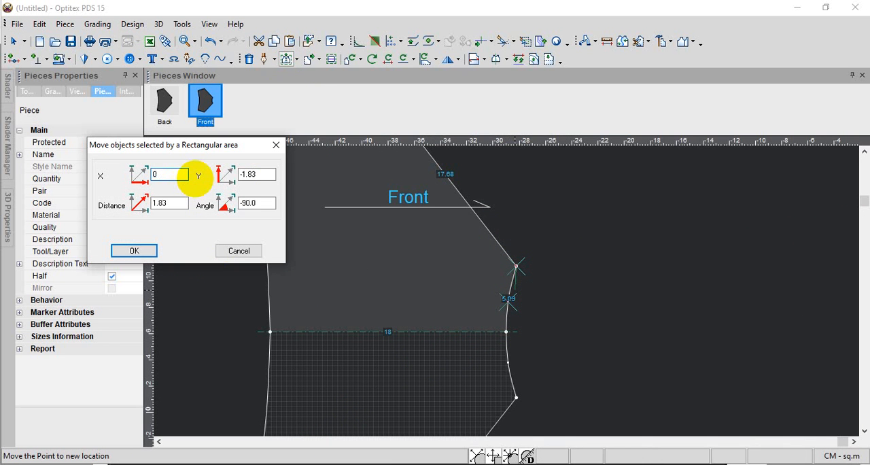
drag(265, 177, 194, 171)
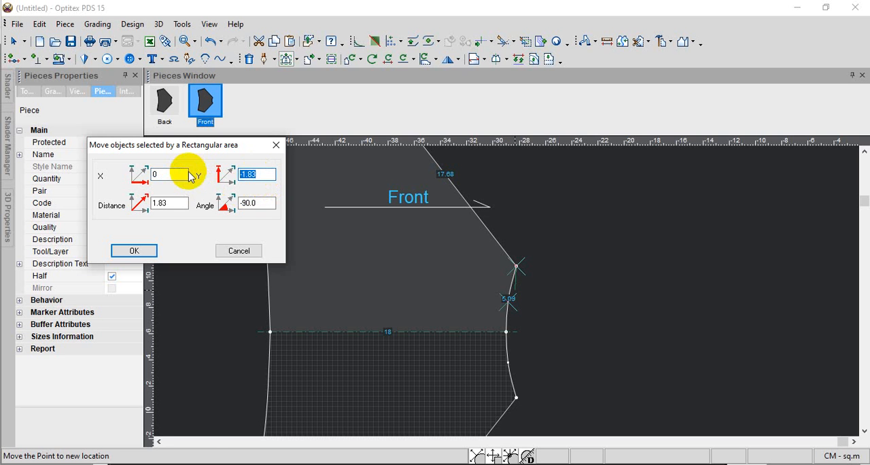
key(Return)
click(197, 174)
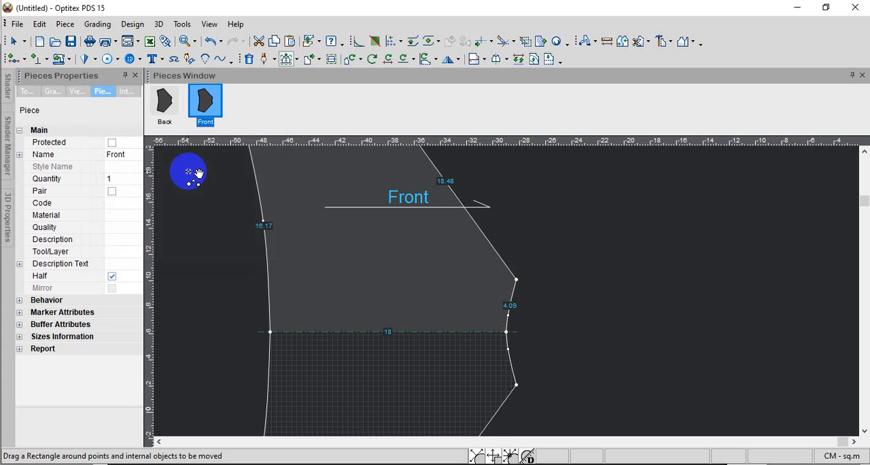
Move the upper curve point on the Front piece's gusset edge 0.02 cm horizontally and 0.76 cm vertically with Move Point
scroll(508, 290, down, 3)
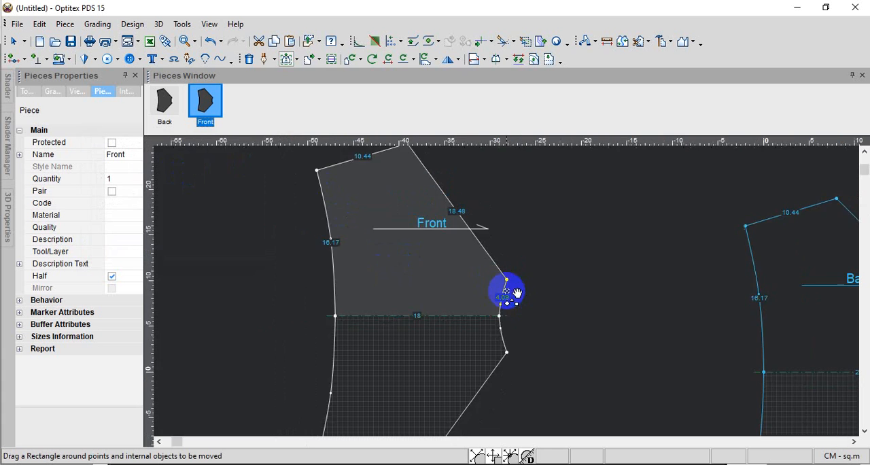
scroll(513, 296, up, 3)
scroll(516, 297, up, 2)
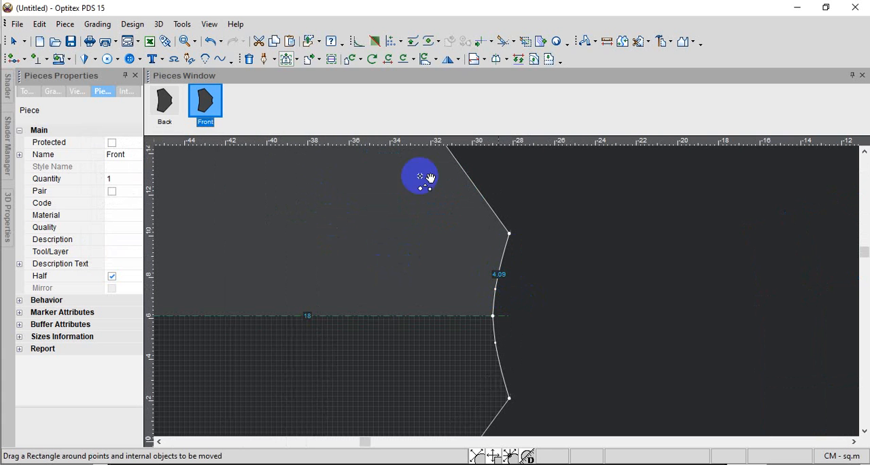
click(300, 59)
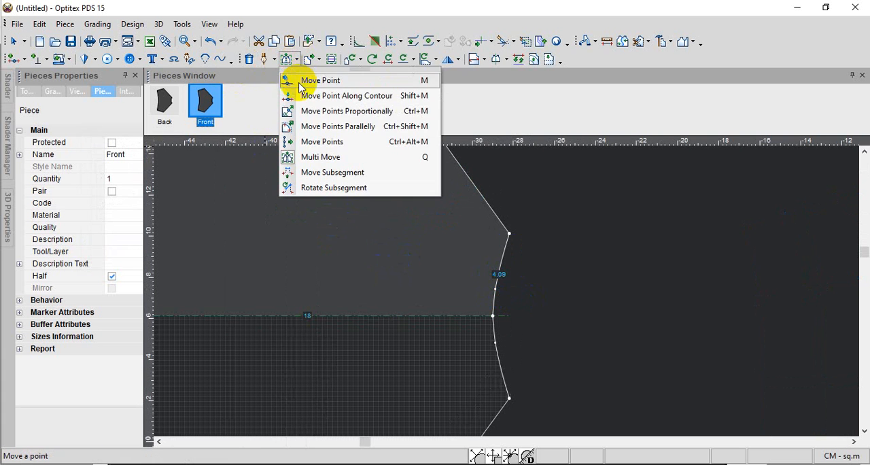
click(290, 80)
click(460, 307)
click(495, 289)
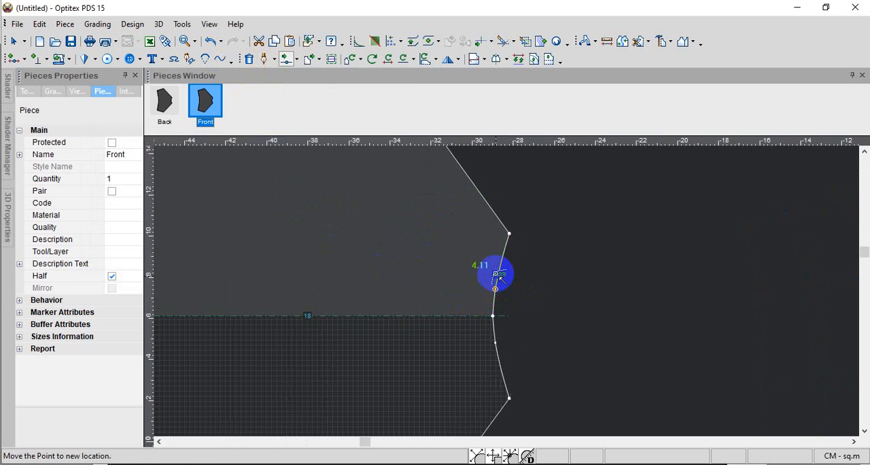
click(496, 273)
click(286, 258)
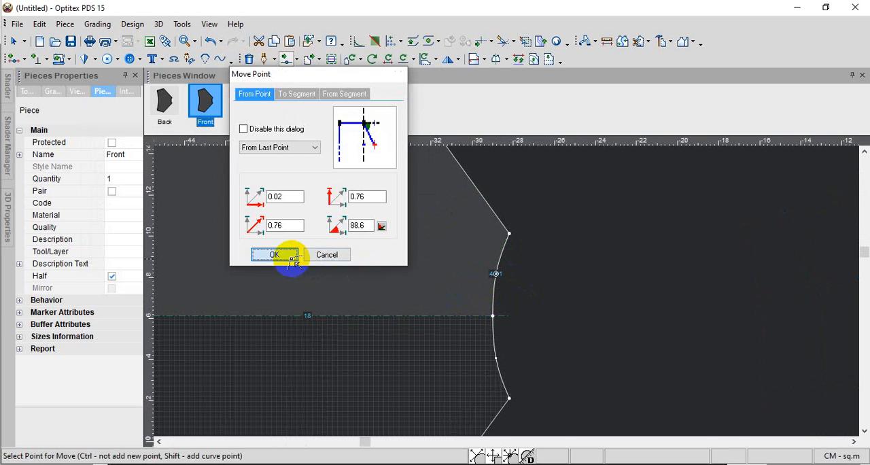
Readjust the same gusset edge curve point by -0.06 cm horizontally and -0.37 cm vertically
click(498, 314)
click(496, 274)
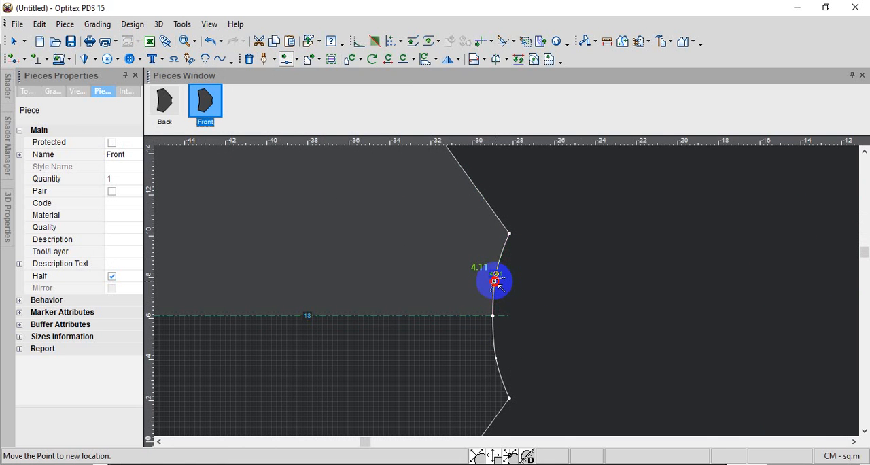
click(495, 276)
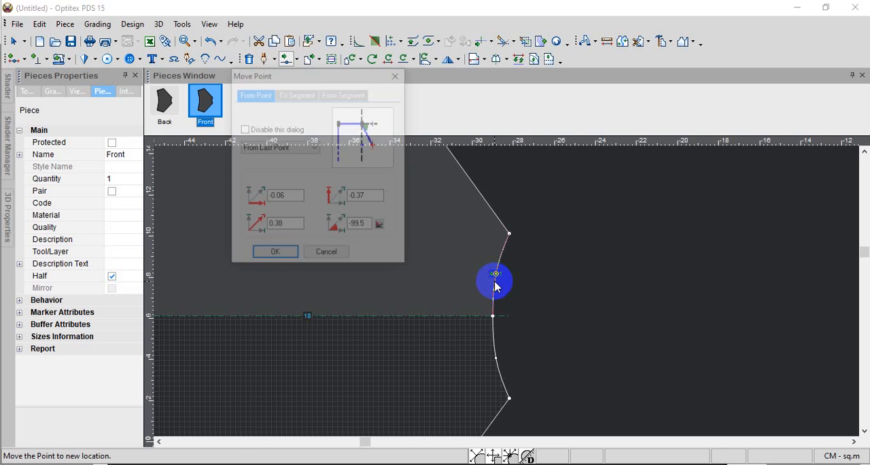
click(286, 257)
Examine the Front piece's outline, check the panties photo in the SumatraPDF size chart and return to the pattern
scroll(505, 291, down, 2)
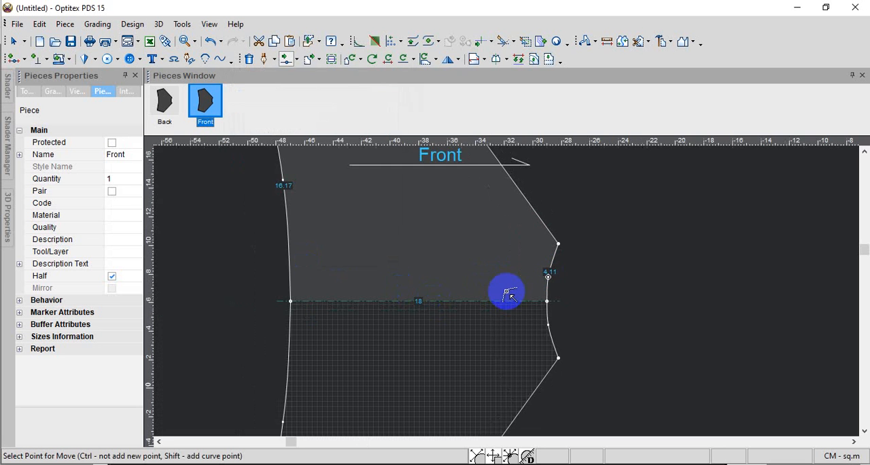
scroll(506, 292, down, 1)
scroll(506, 291, up, 1)
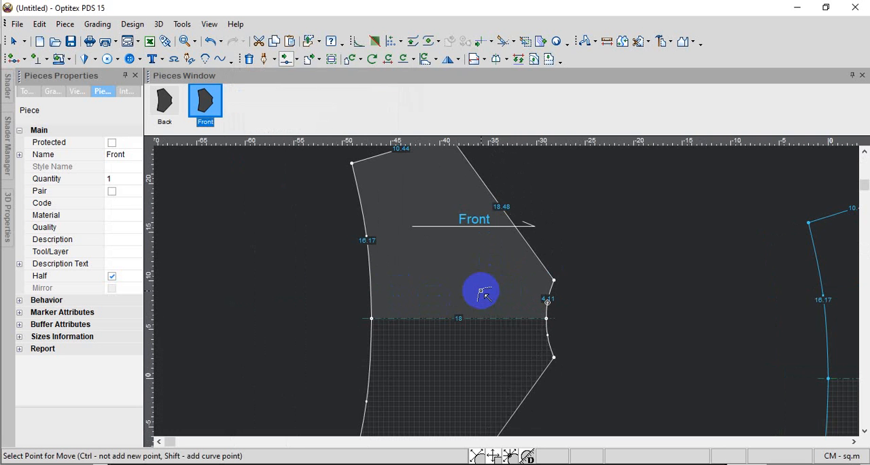
scroll(481, 290, down, 2)
scroll(569, 292, up, 1)
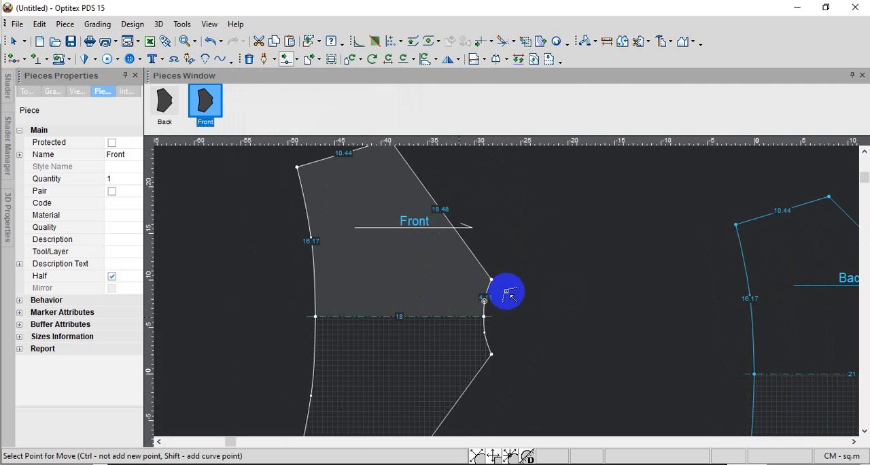
scroll(505, 291, down, 2)
scroll(506, 292, up, 1)
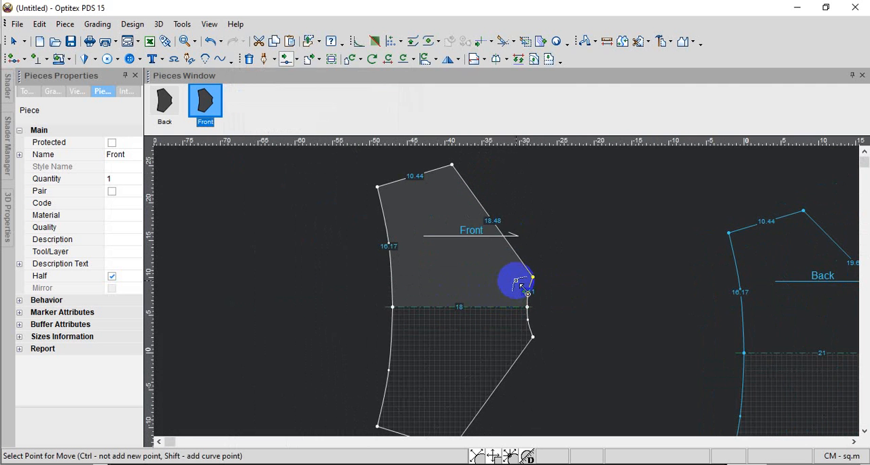
scroll(515, 307, up, 2)
scroll(505, 292, down, 2)
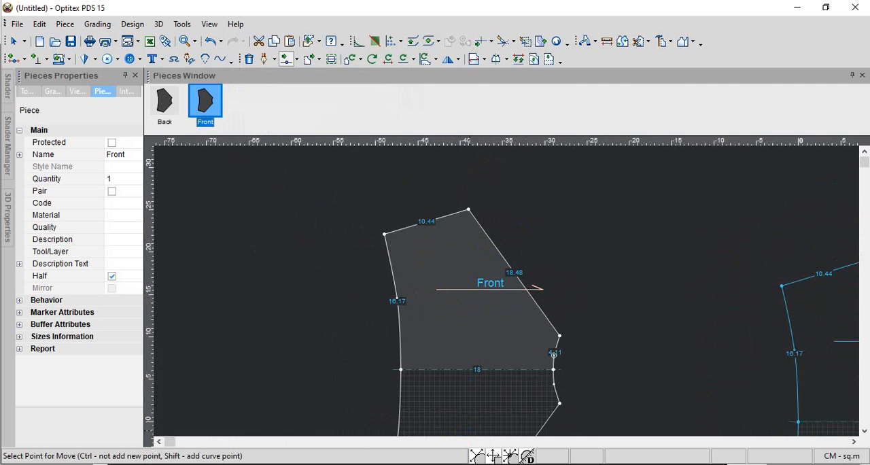
click(319, 464)
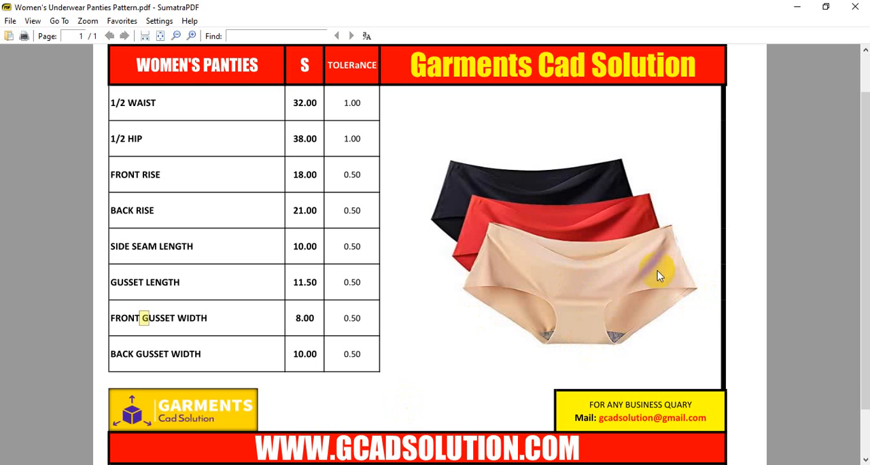
click(796, 8)
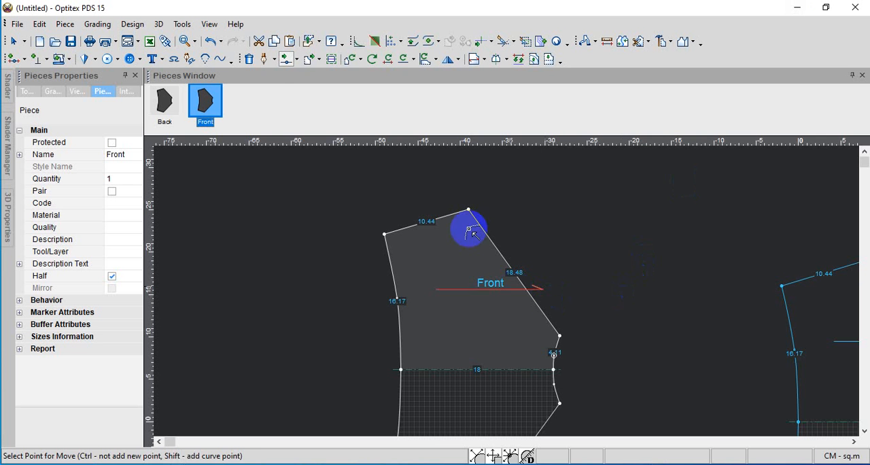
Curve the Front leg opening inward by moving a point on it -0.52 cm horizontally and -5.52 cm vertically, fine-tuning the curve to 19.96 cm long
click(289, 60)
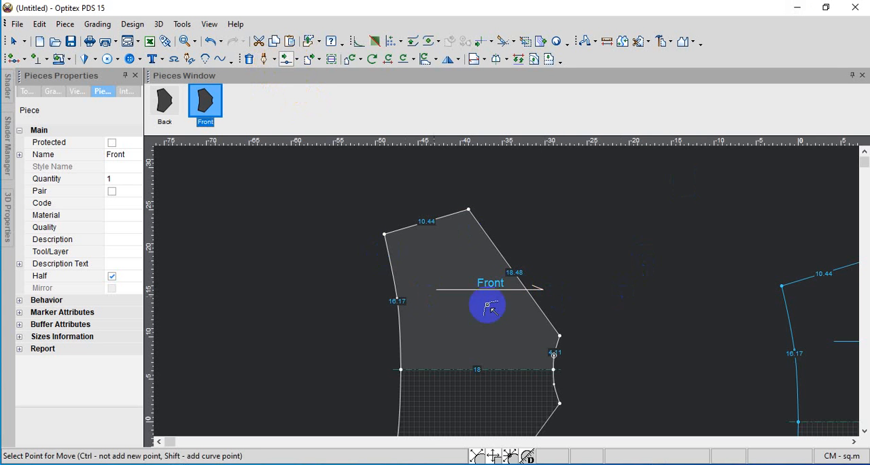
drag(504, 259, 501, 301)
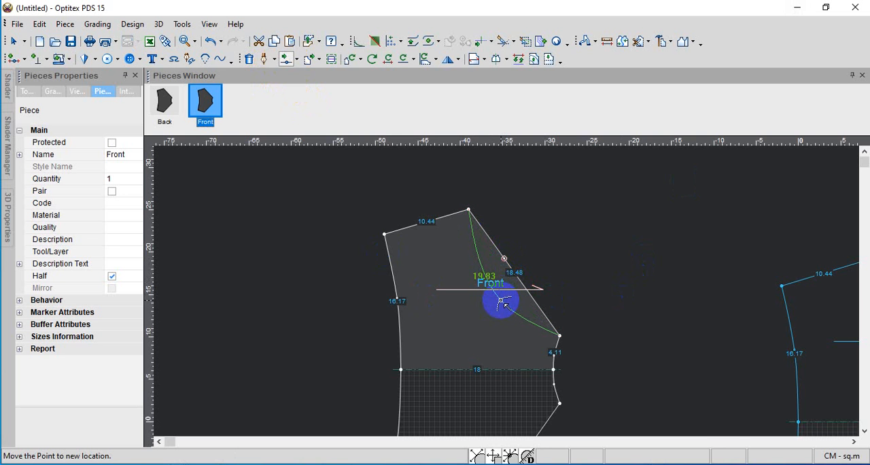
drag(499, 307, 499, 305)
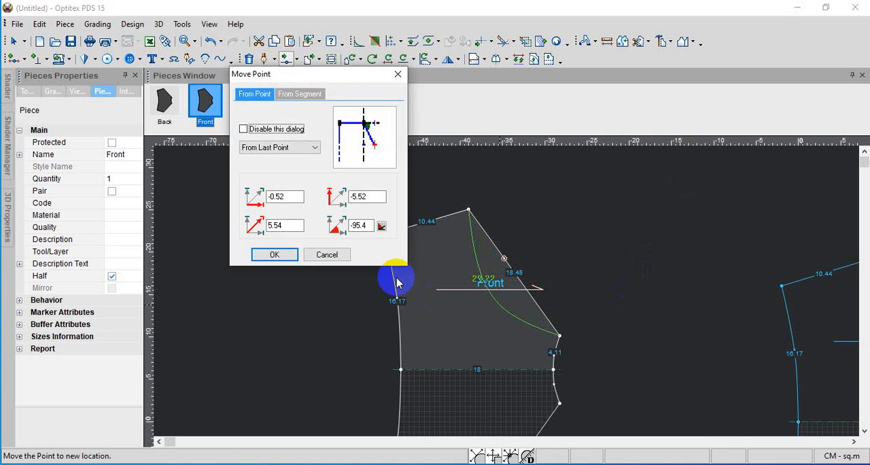
click(276, 256)
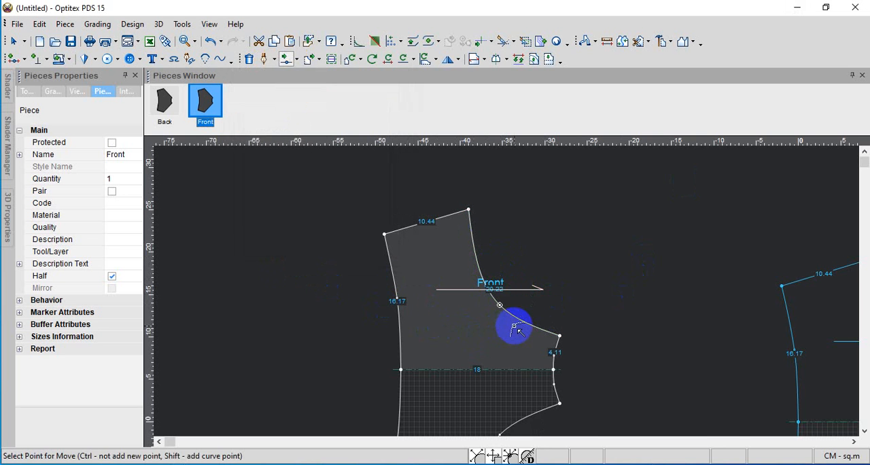
drag(499, 305, 475, 315)
click(296, 257)
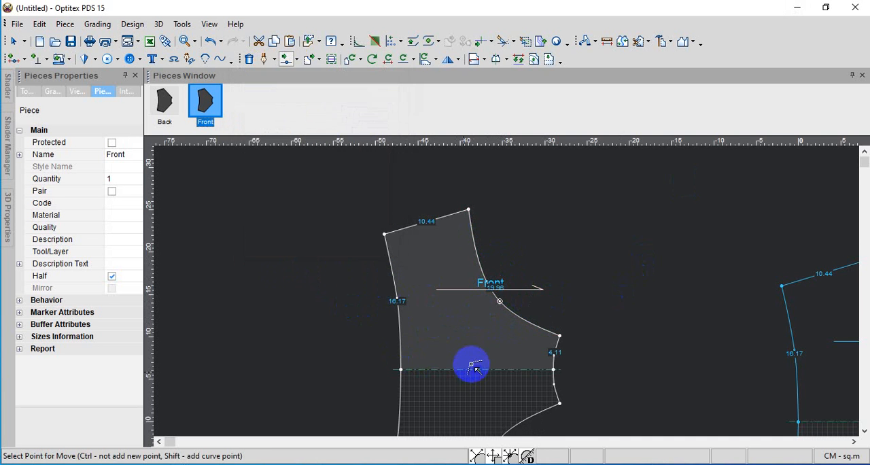
Examine the Front piece's curved leg opening and gusset edge alongside the Back piece
scroll(512, 290, up, 2)
scroll(524, 287, down, 3)
scroll(516, 299, down, 2)
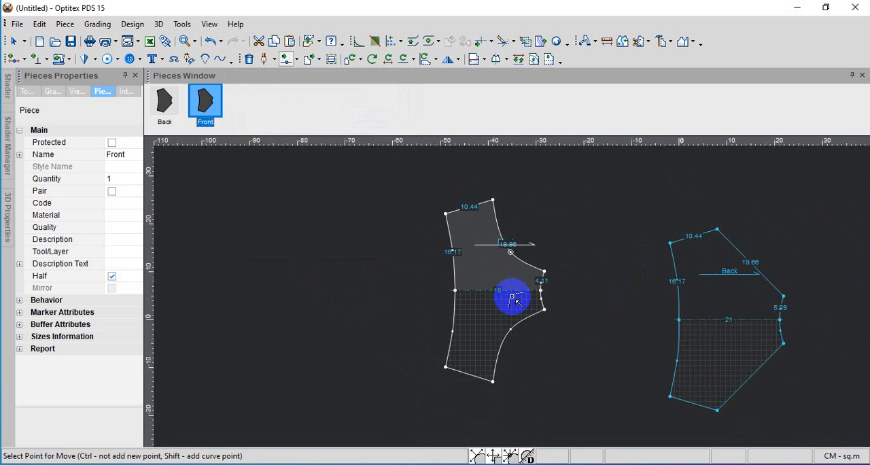
scroll(514, 297, up, 1)
scroll(511, 295, up, 1)
scroll(508, 293, down, 1)
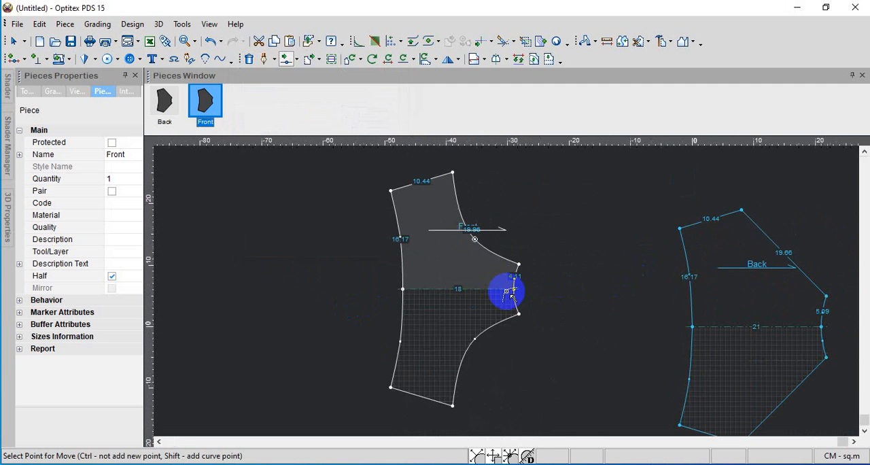
scroll(506, 292, up, 2)
scroll(513, 295, down, 3)
click(518, 300)
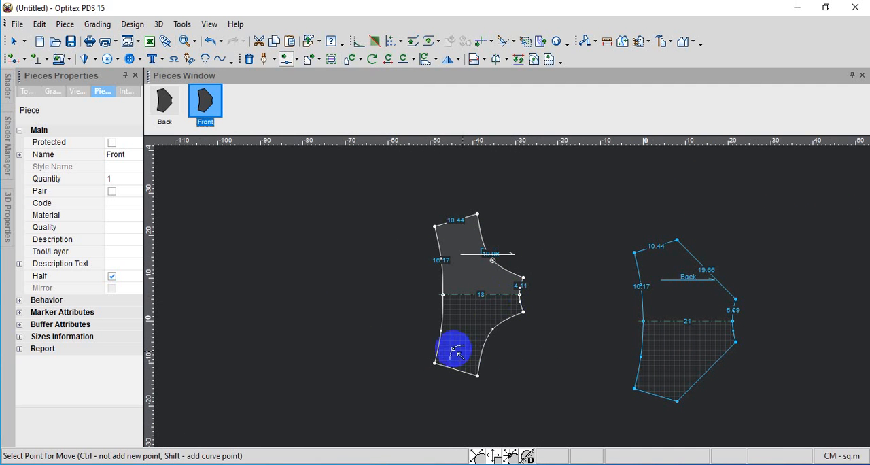
Check the gusset length and widths in the SumatraPDF size chart and return to the area between the Front and Back pieces
click(318, 464)
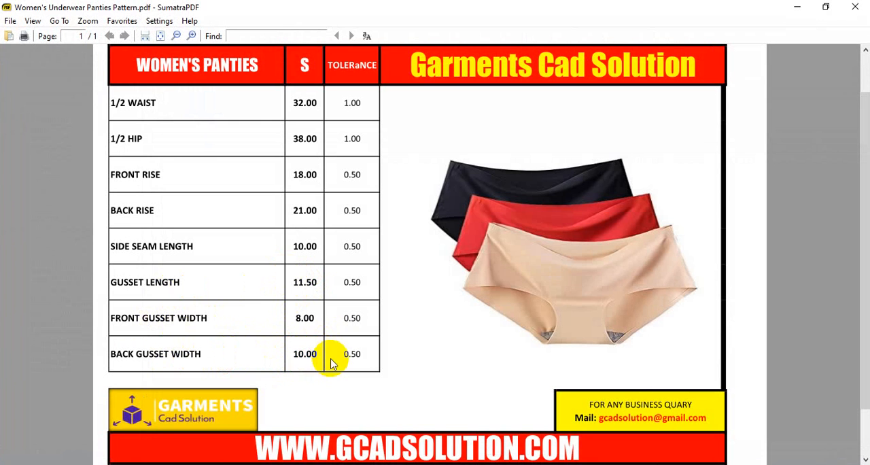
click(801, 6)
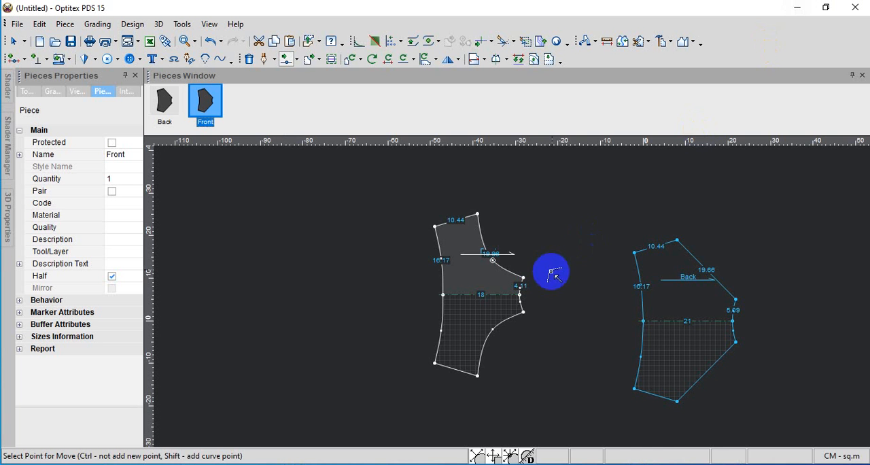
middle_drag(557, 271, 507, 291)
scroll(506, 291, up, 3)
scroll(511, 297, down, 3)
Create a rectangular piece named gust, 11.5 cm long and 5 cm wide, and place it between the Front and Back pieces
right_click(508, 265)
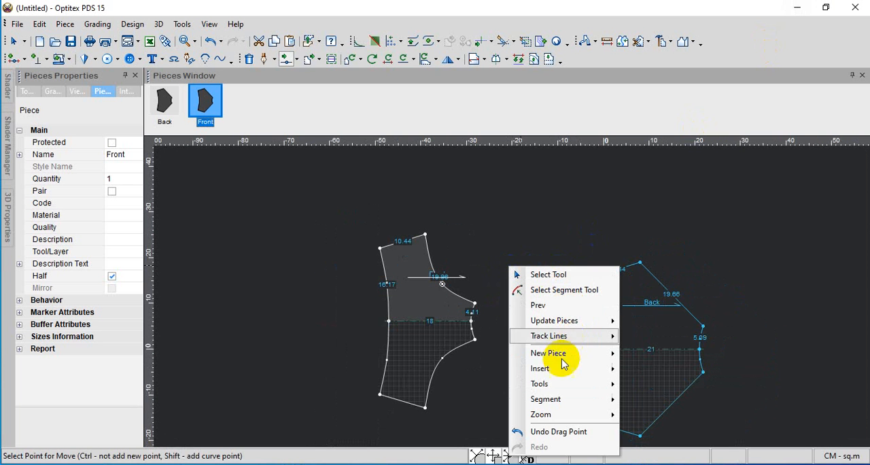
mouse_move(547, 370)
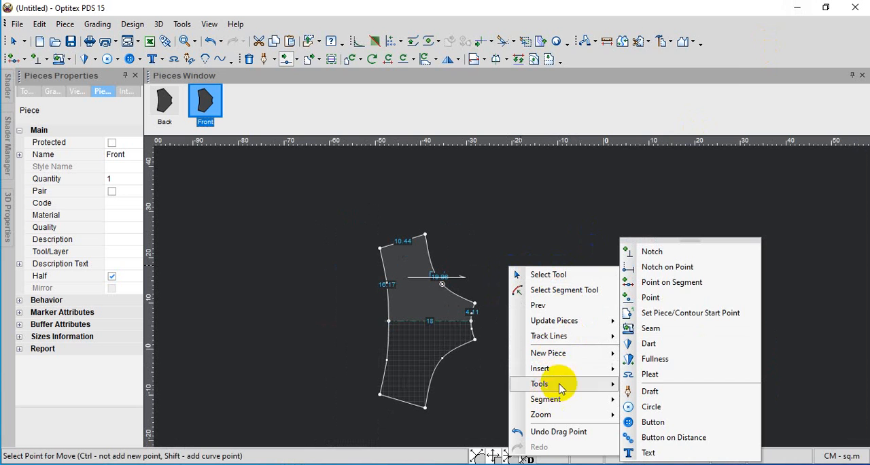
mouse_move(550, 393)
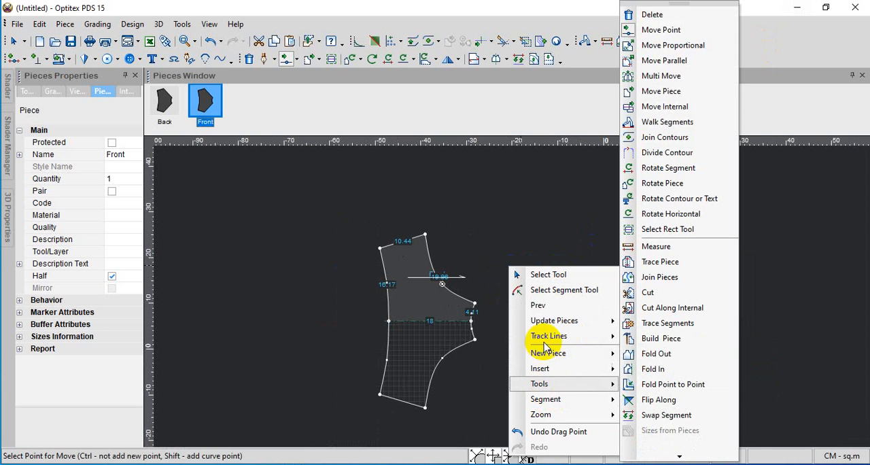
mouse_move(549, 352)
click(642, 361)
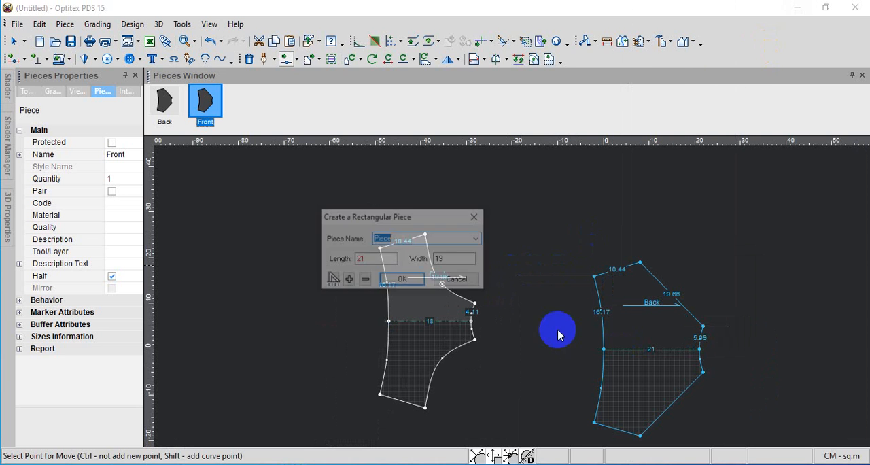
double_click(383, 259)
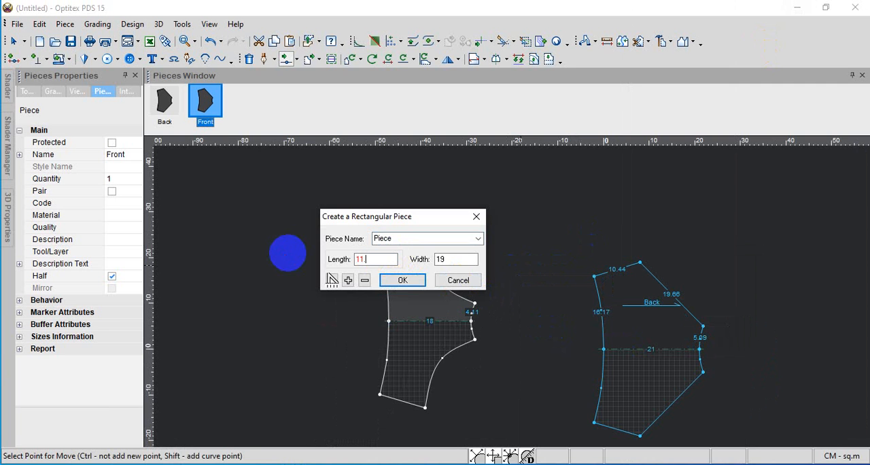
double_click(457, 259)
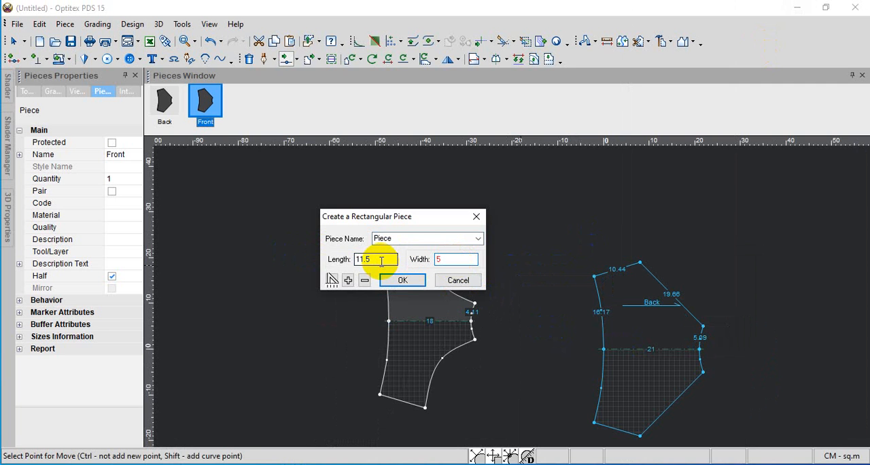
drag(417, 239, 320, 244)
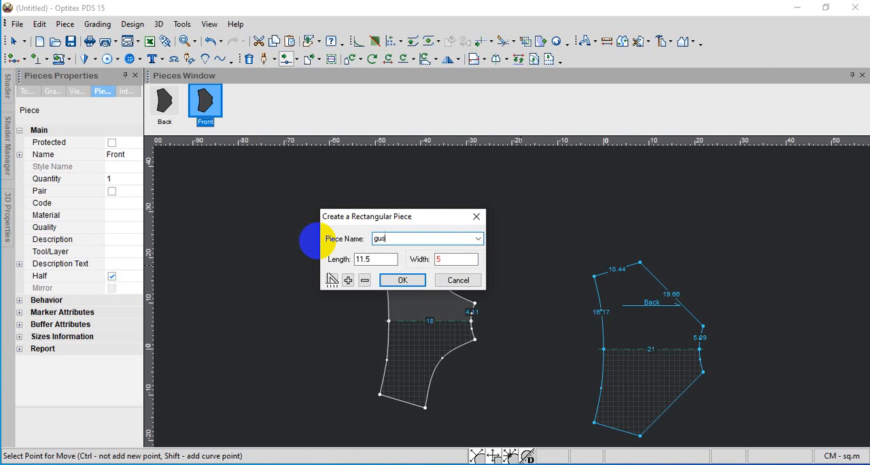
text(gust)
key(Return)
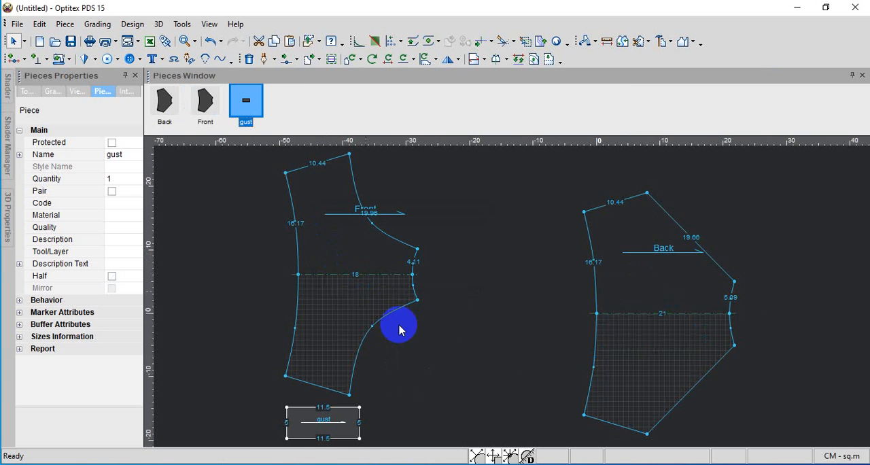
drag(297, 412, 493, 299)
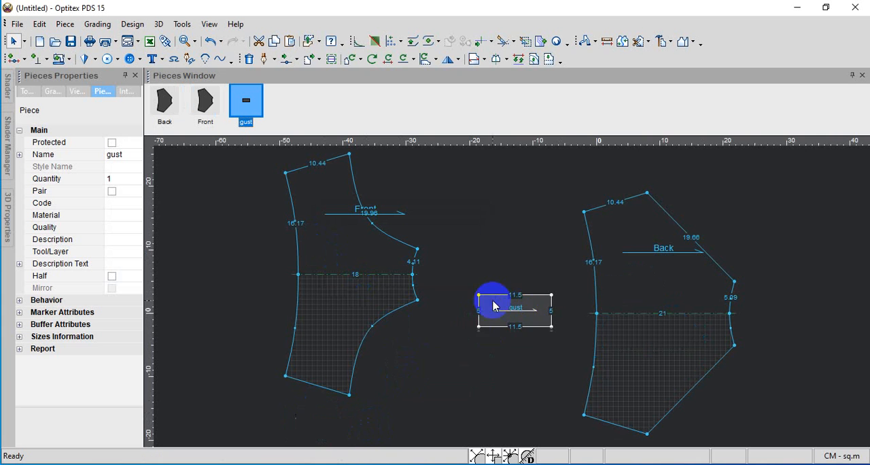
scroll(511, 299, up, 1)
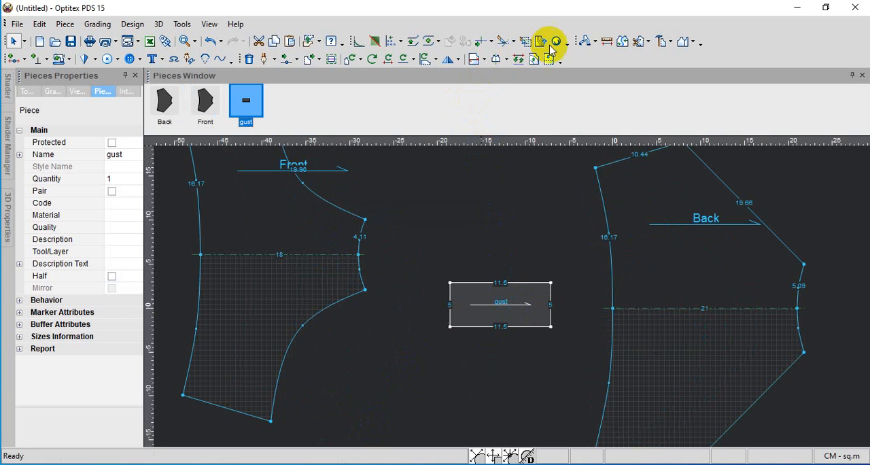
click(587, 45)
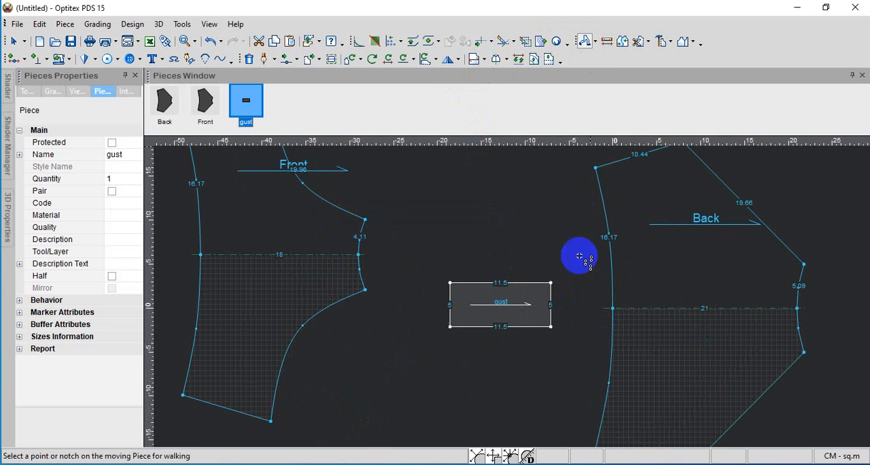
click(551, 327)
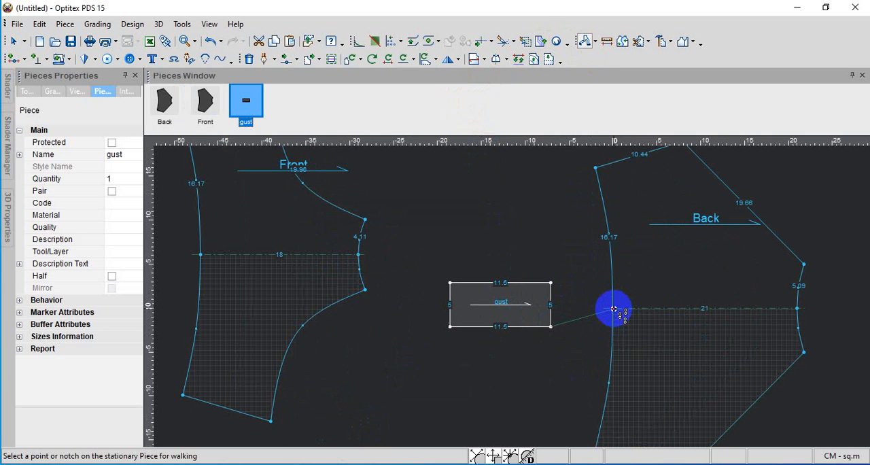
right_drag(609, 310, 560, 315)
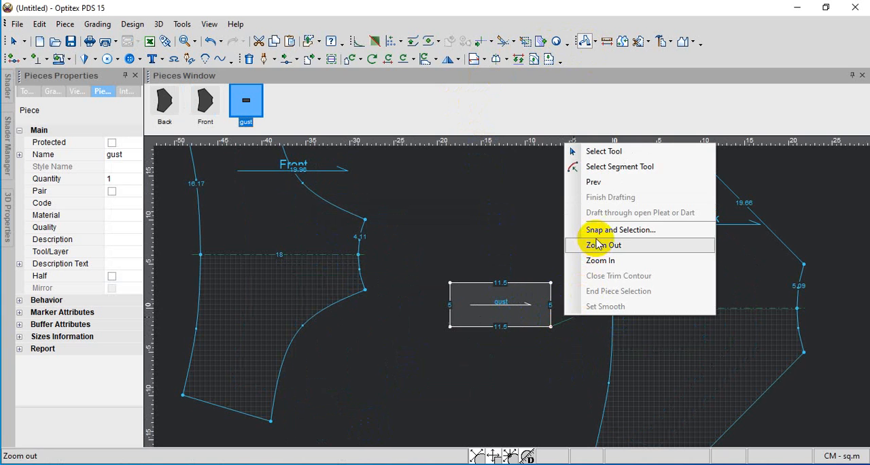
click(598, 151)
Rotate the Back piece 180 degrees clockwise and flip it vertically so its narrow gusset edge faces the gust piece
click(675, 199)
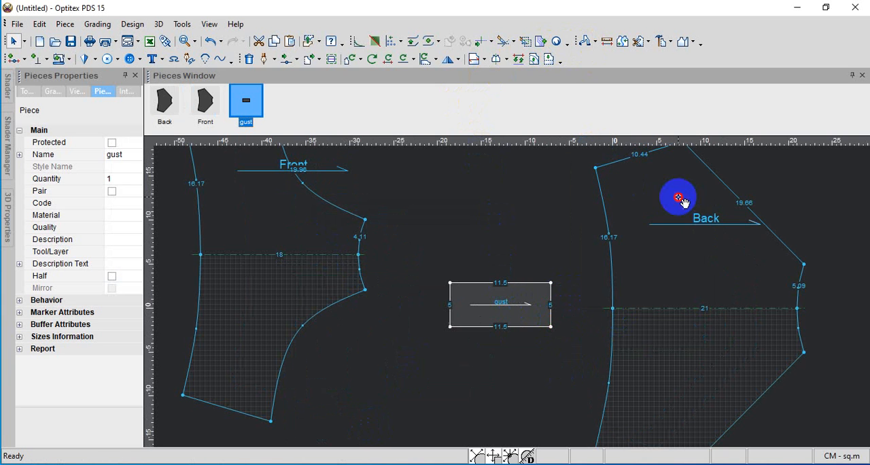
click(423, 60)
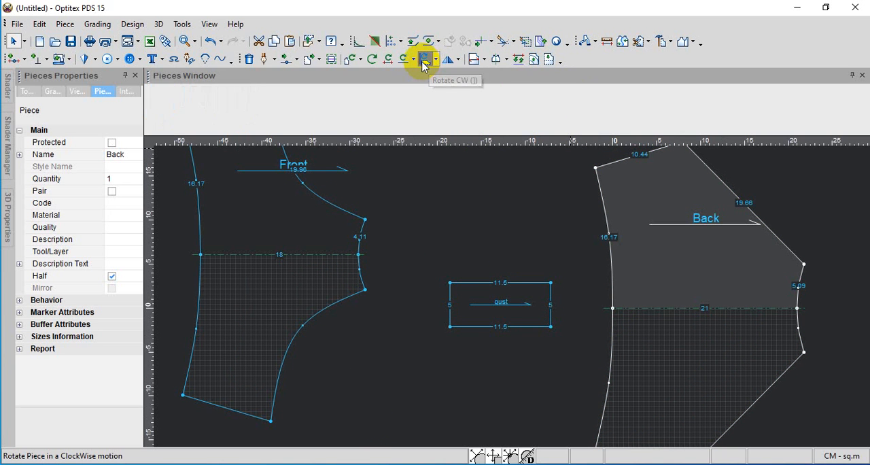
click(423, 60)
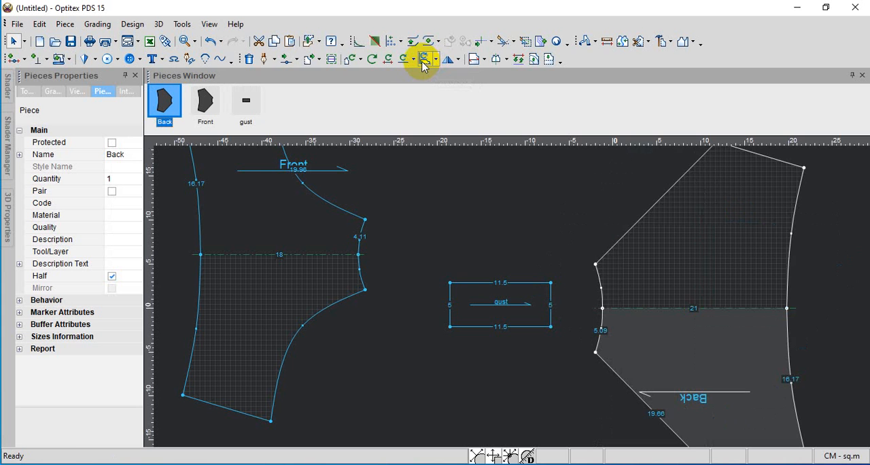
click(457, 59)
click(456, 102)
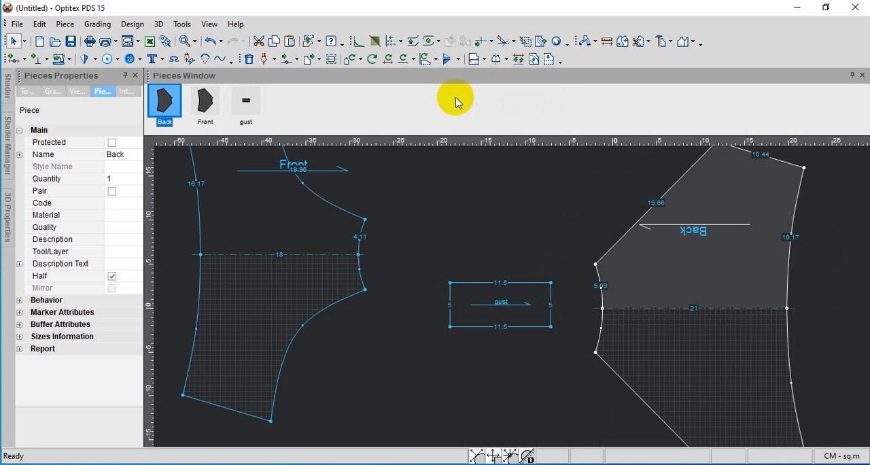
scroll(509, 292, down, 2)
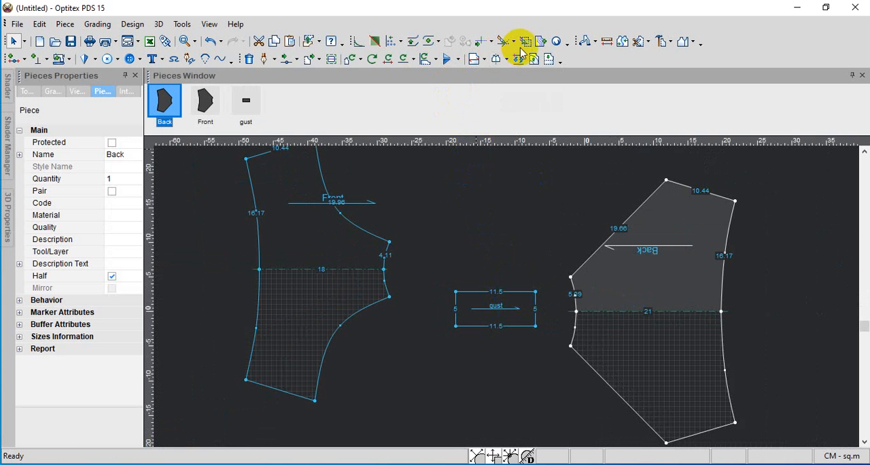
Use the Walk tool to attach gust's lower corners to the Back and Front pieces where their fold lines meet the gusset edges
click(586, 41)
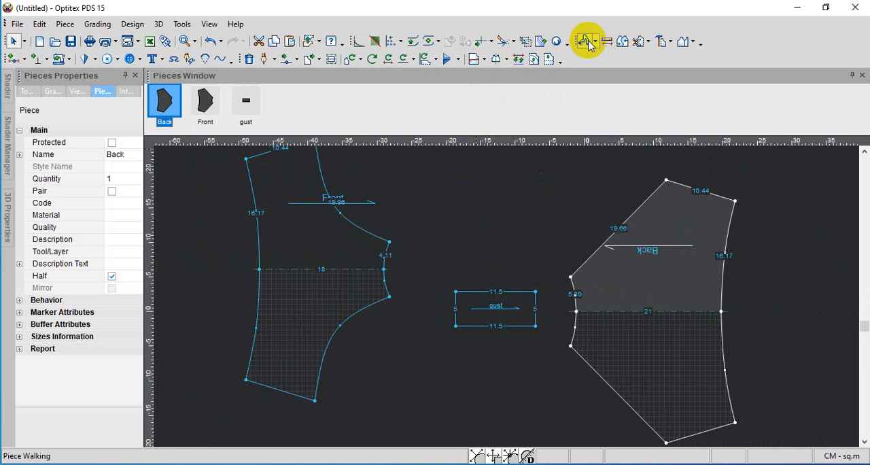
click(536, 326)
click(574, 314)
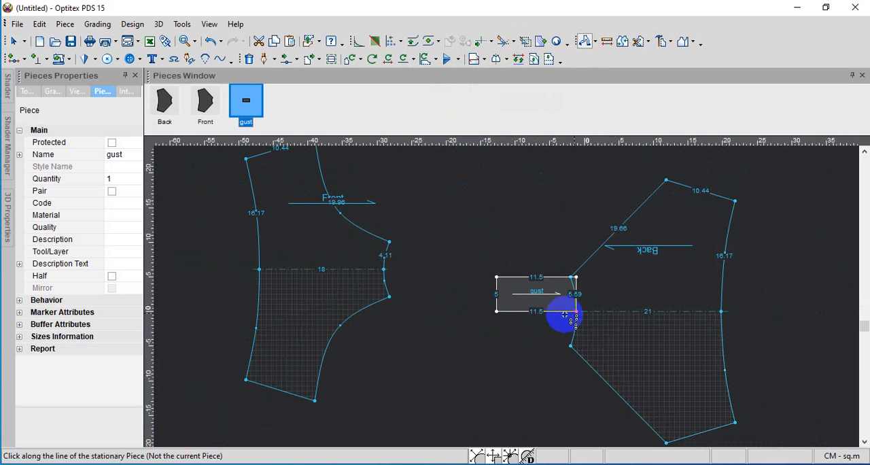
click(389, 299)
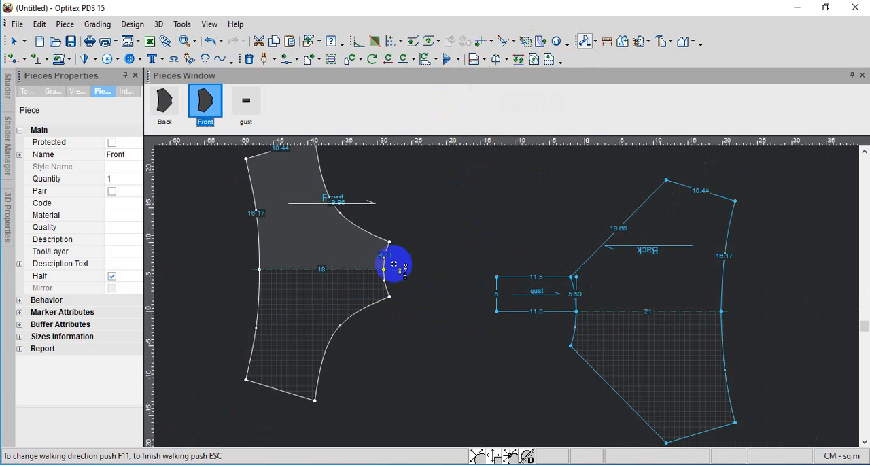
click(384, 270)
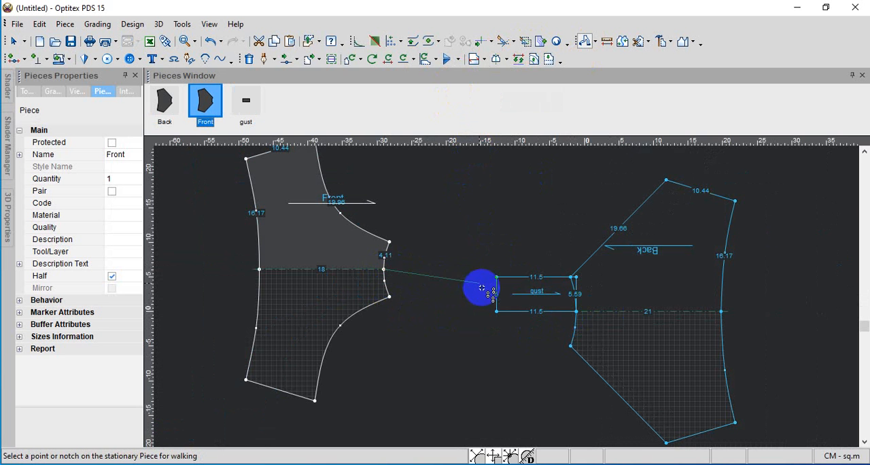
click(492, 310)
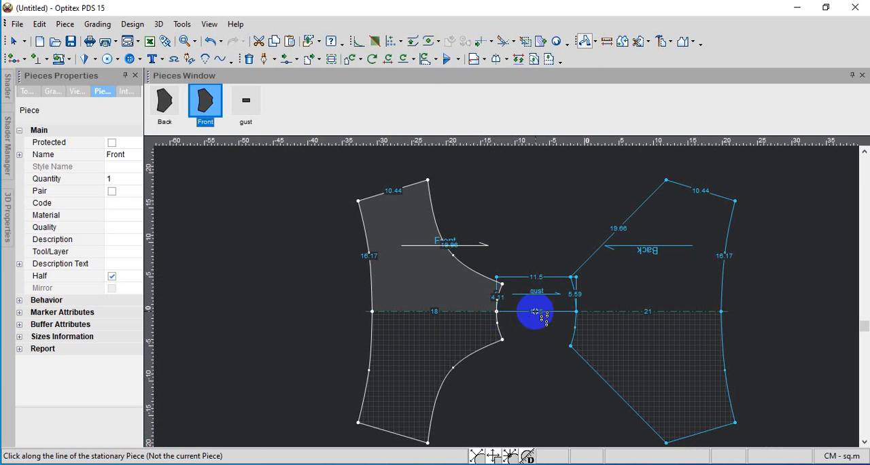
Move gust's upper corner on the Back side onto the end point of the Back piece's gusset edge
scroll(514, 291, up, 2)
scroll(506, 292, up, 3)
scroll(509, 291, down, 1)
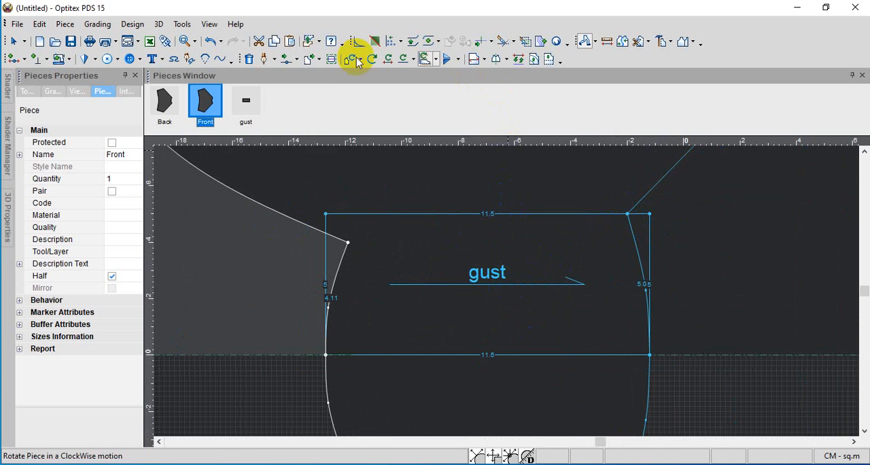
click(286, 59)
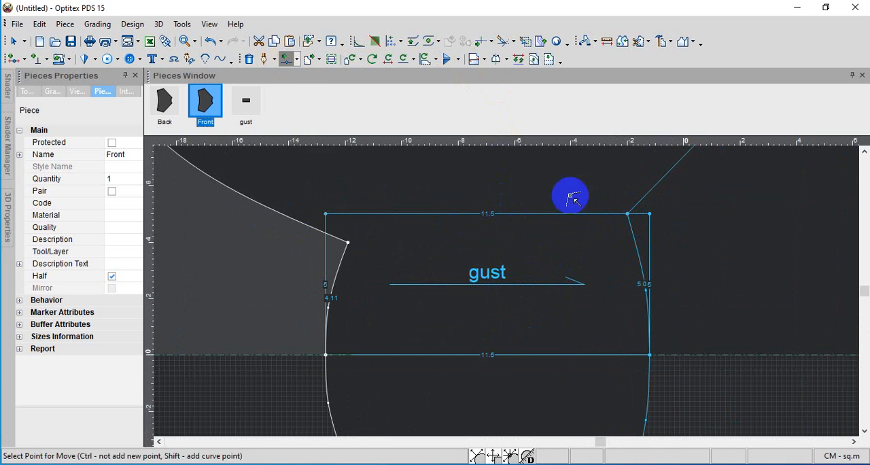
click(650, 214)
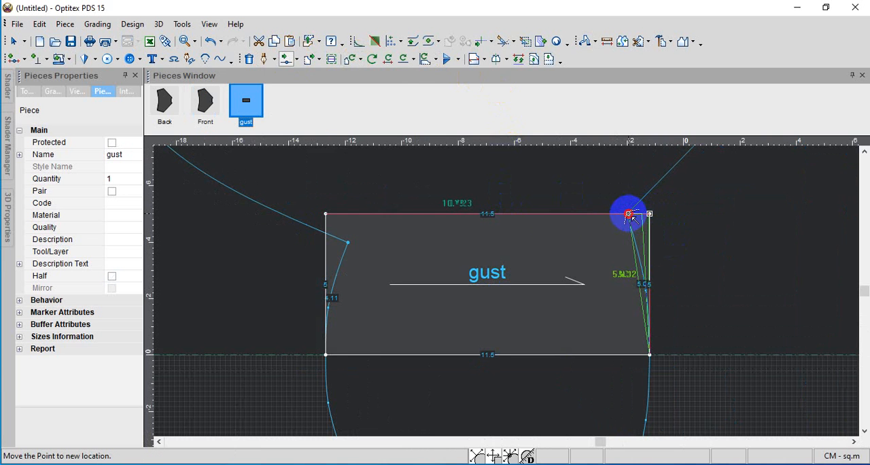
click(629, 215)
click(276, 253)
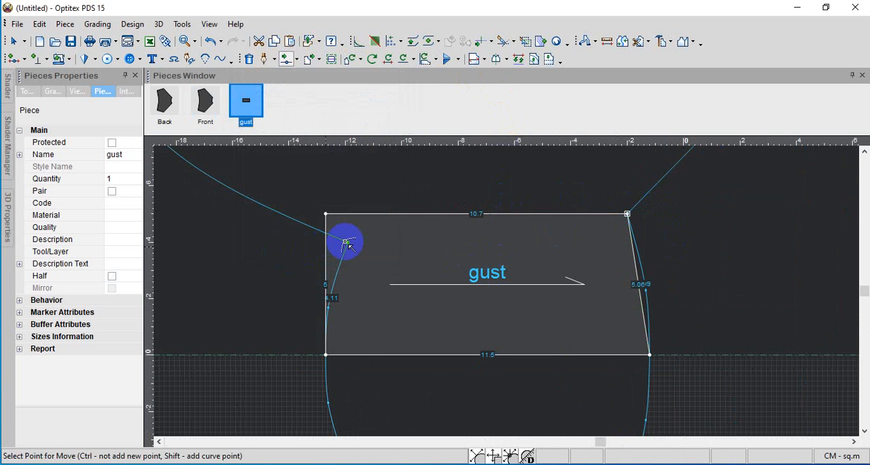
Move gust's upper corner on the Front side onto the end point of the Front piece's gusset edge
click(329, 216)
click(326, 216)
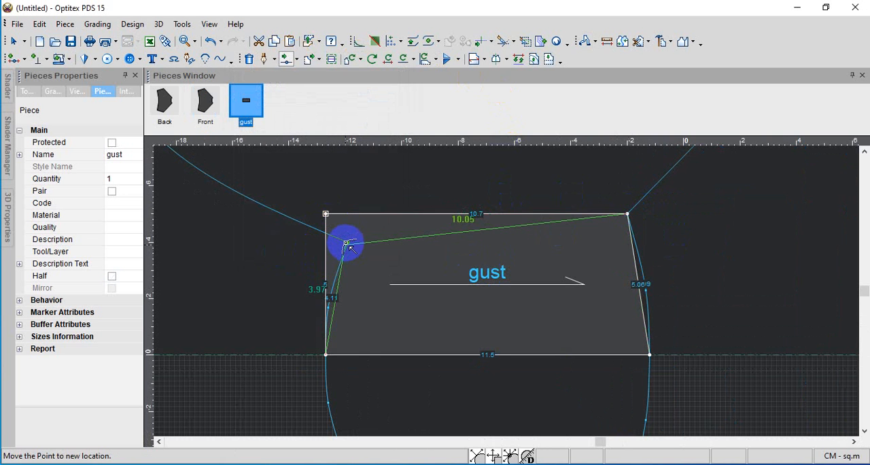
click(347, 245)
click(278, 252)
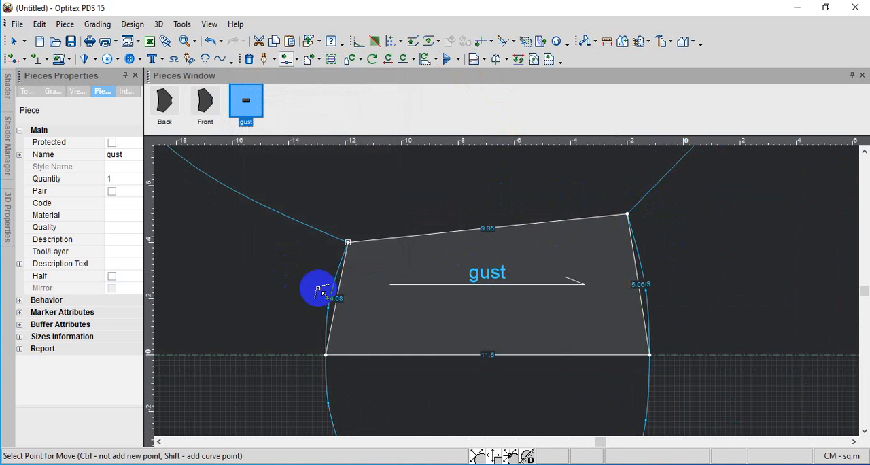
Add a curve point to gust's Front-side edge and shape it along the Front's gusset curve, 4.11 cm long
scroll(381, 315, up, 1)
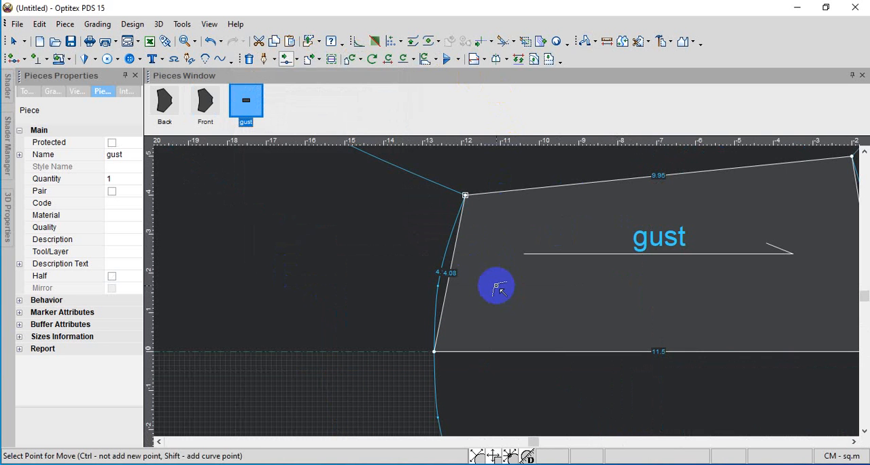
click(447, 278)
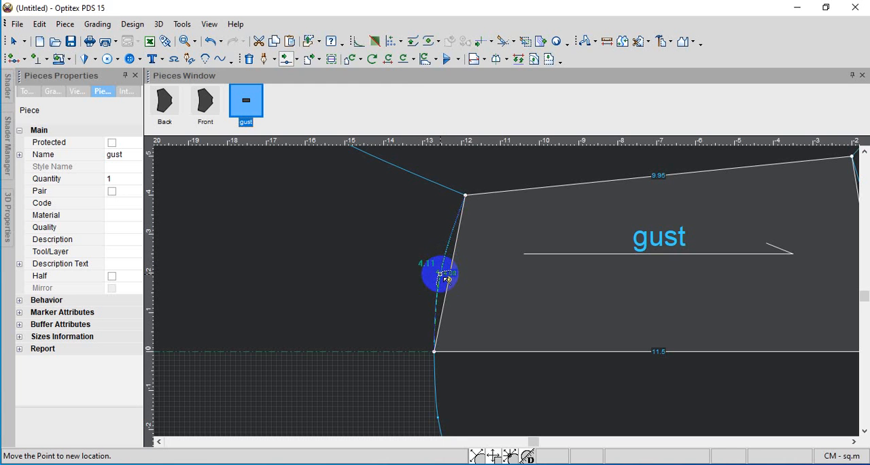
click(445, 277)
click(287, 253)
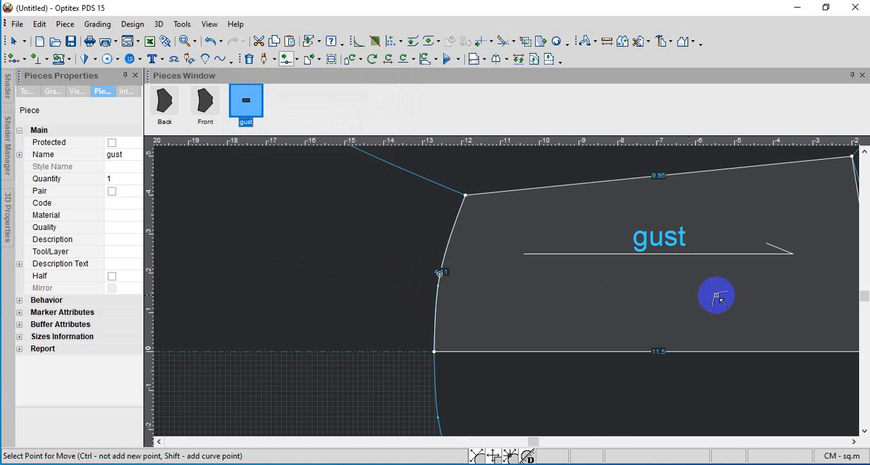
Add a curve point to gust's Back-side edge and shape it along the Back's gusset curve, 5.09 cm long
scroll(748, 295, up, 2)
scroll(505, 292, down, 2)
scroll(514, 296, down, 10)
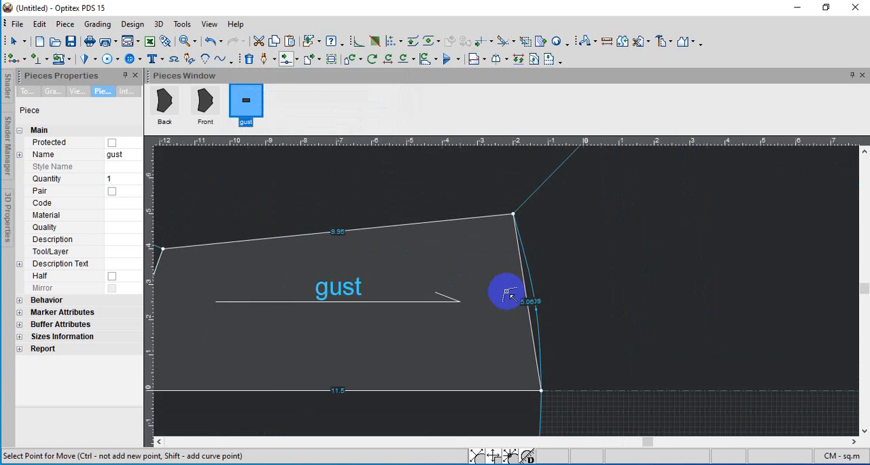
scroll(514, 296, up, 10)
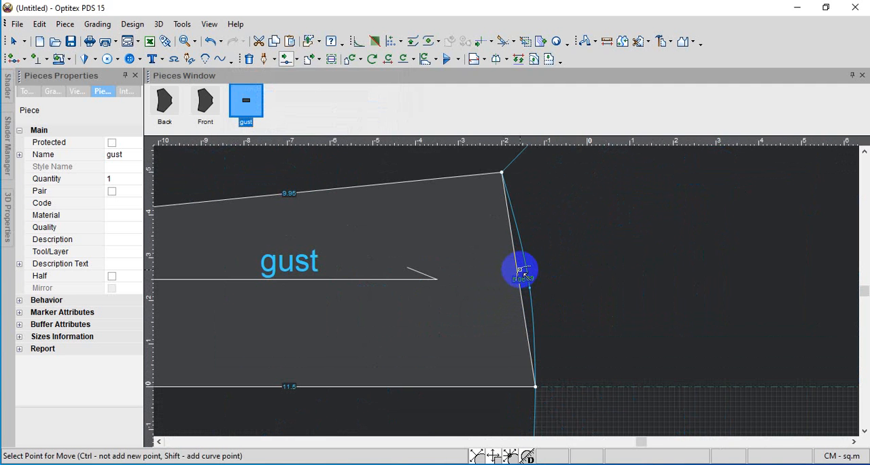
click(516, 270)
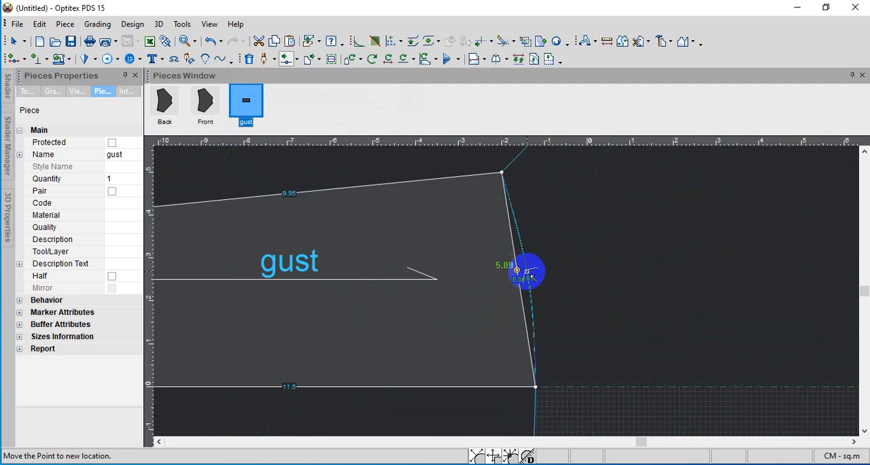
click(525, 270)
click(275, 258)
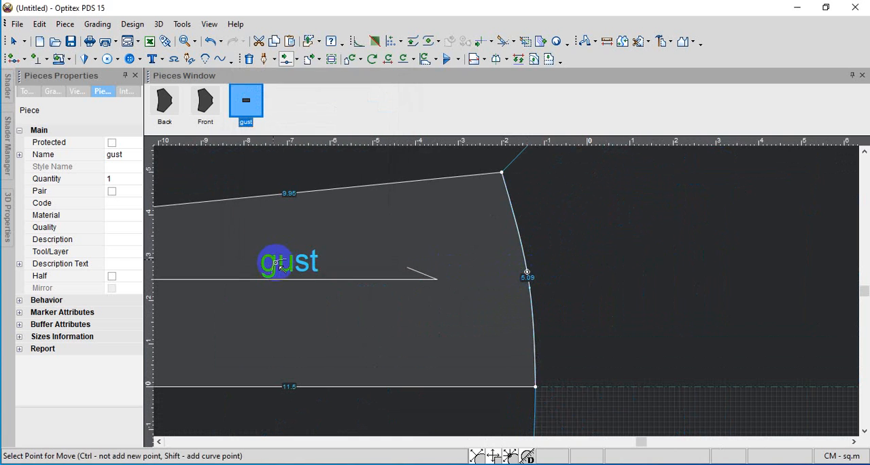
Set gust's 11.5 cm centre edge as the half piece line so the piece mirrors across it
scroll(536, 288, down, 6)
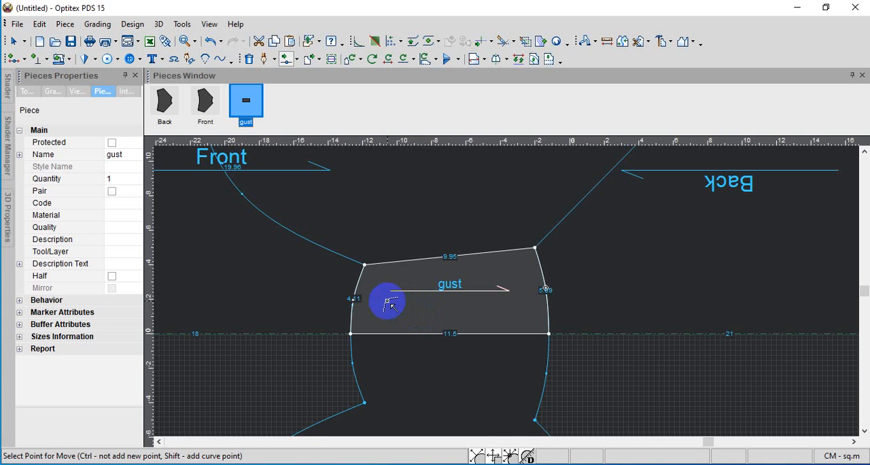
scroll(397, 292, down, 3)
scroll(507, 291, up, 3)
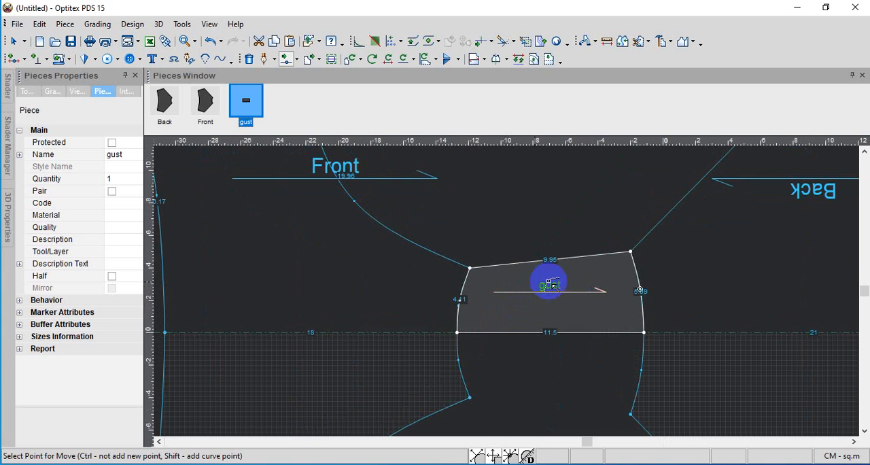
scroll(585, 281, down, 2)
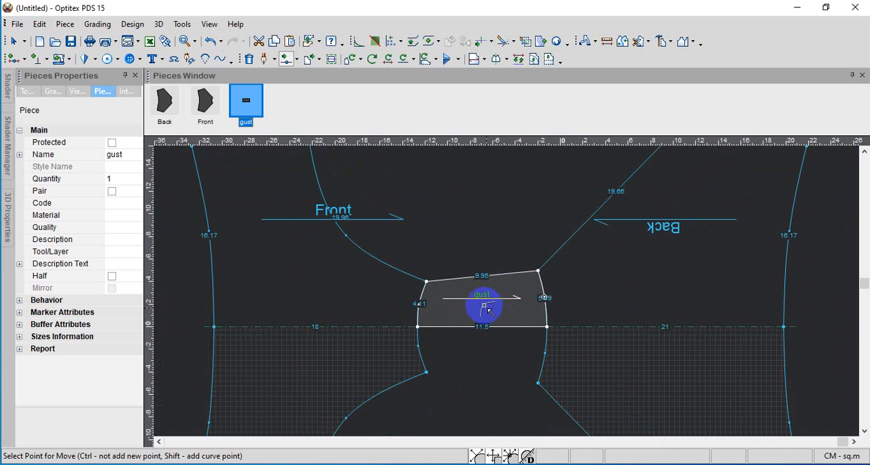
scroll(485, 310, down, 2)
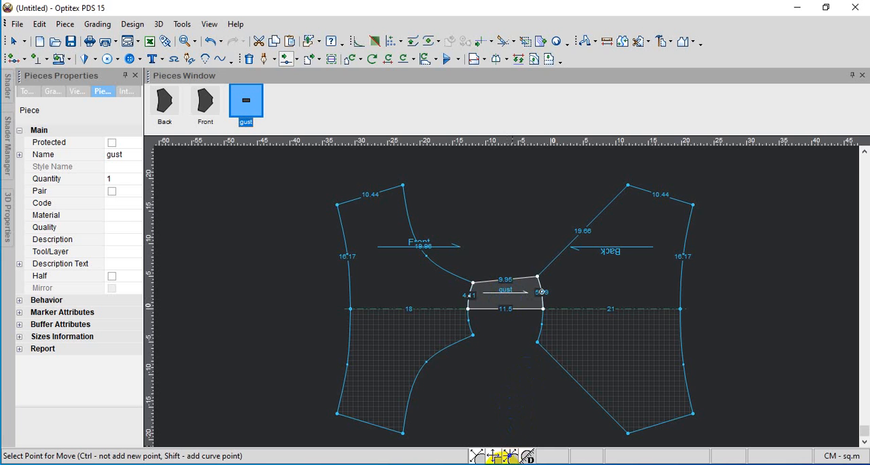
scroll(508, 292, up, 4)
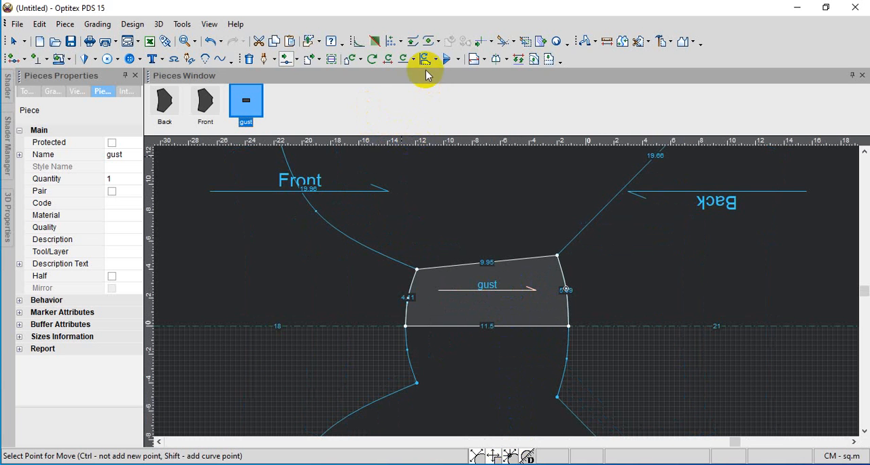
click(504, 59)
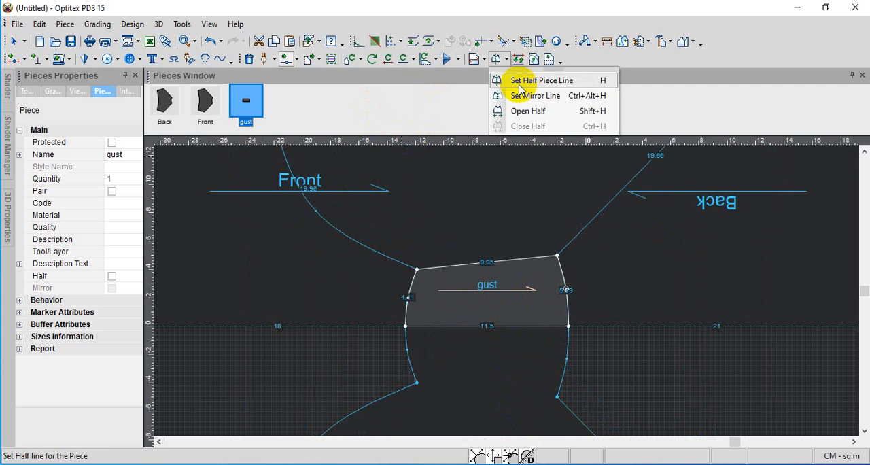
click(514, 79)
click(567, 327)
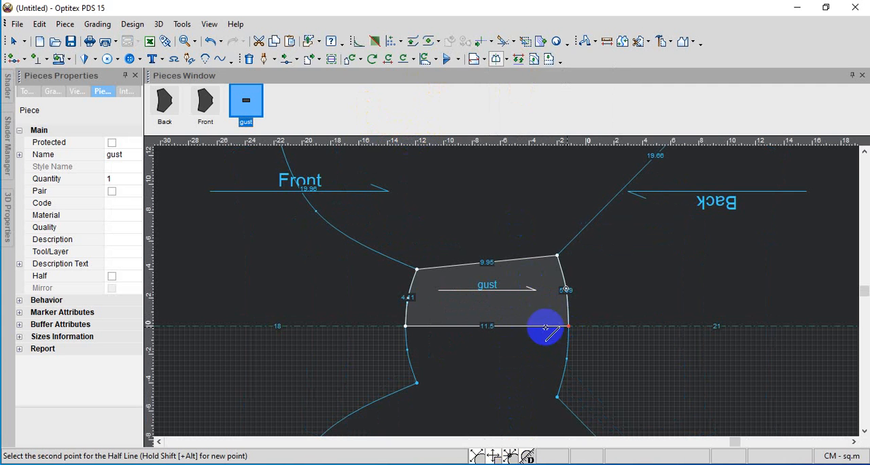
click(405, 326)
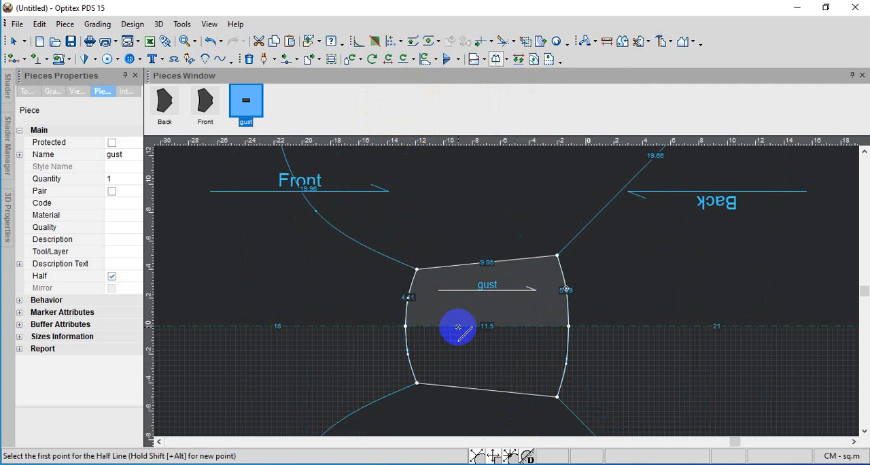
Add a curve point to gust's leg-opening edge and shift it toward the edge's middle, forming a shallow inward curve about 10.08 cm long
scroll(507, 293, down, 3)
scroll(511, 297, up, 1)
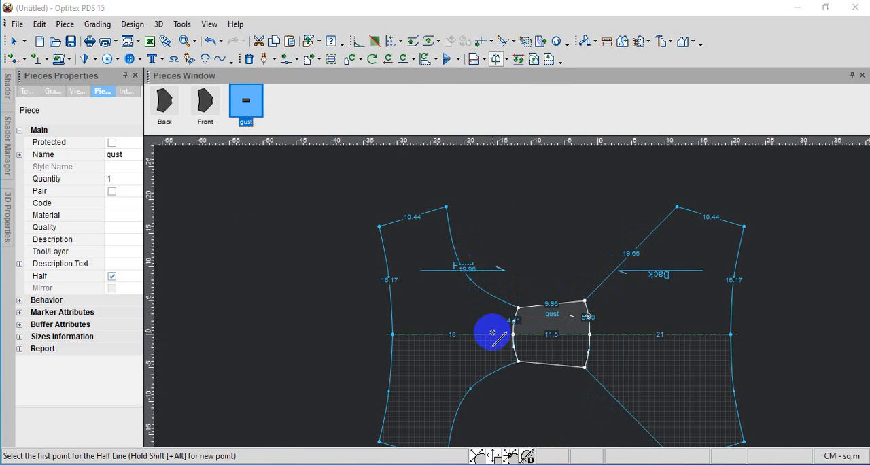
scroll(510, 295, up, 2)
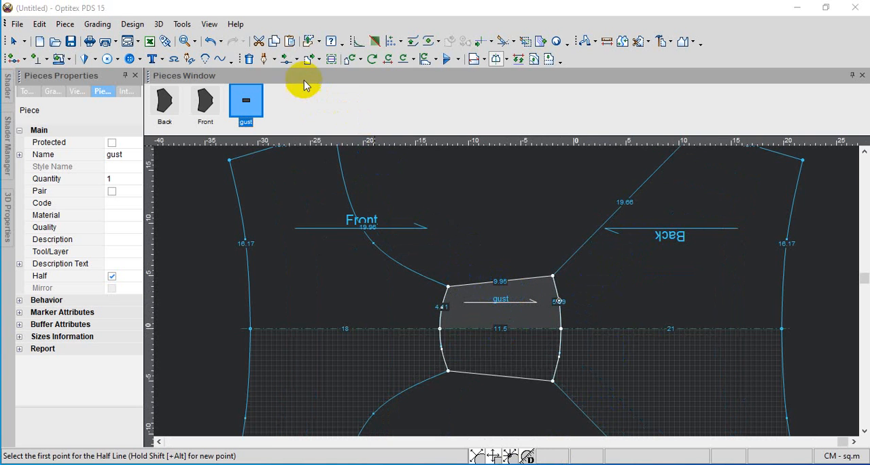
click(288, 59)
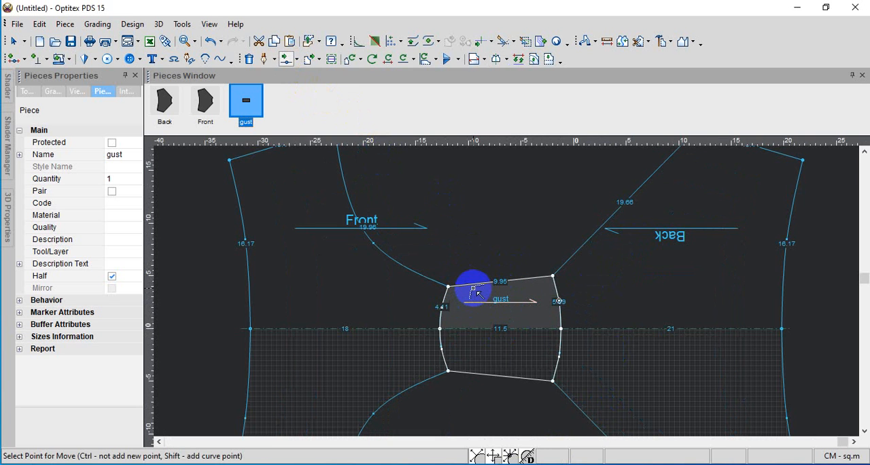
click(467, 284)
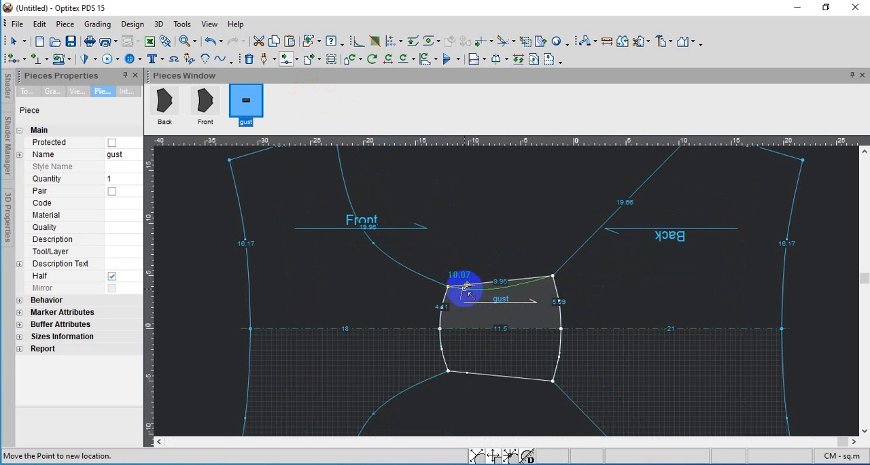
click(467, 286)
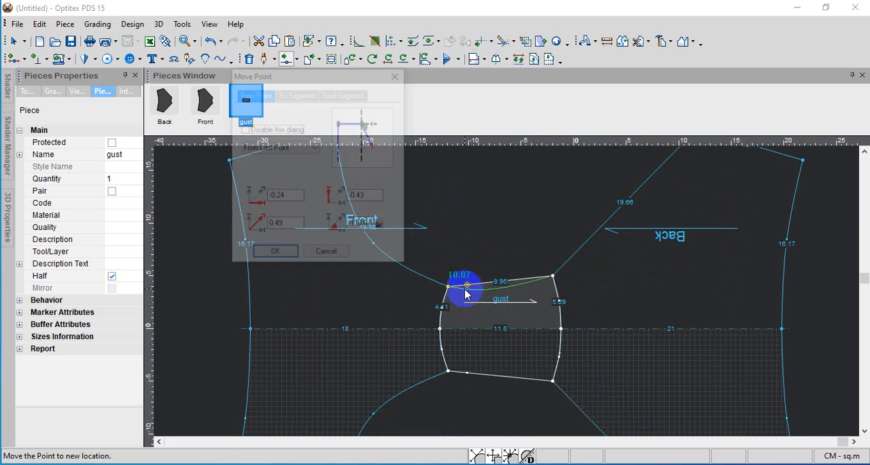
click(280, 255)
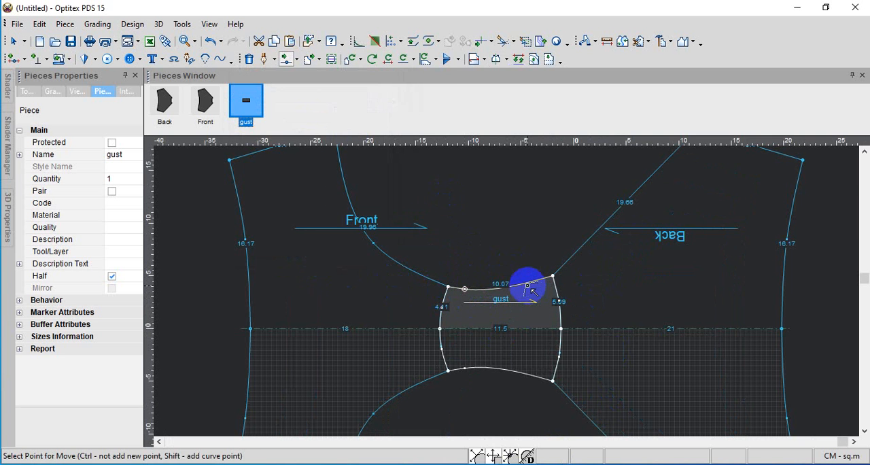
click(464, 289)
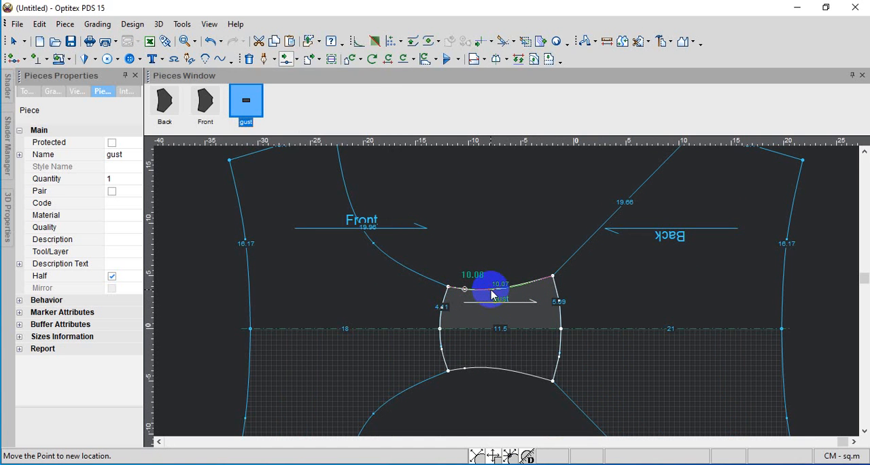
click(494, 295)
click(290, 255)
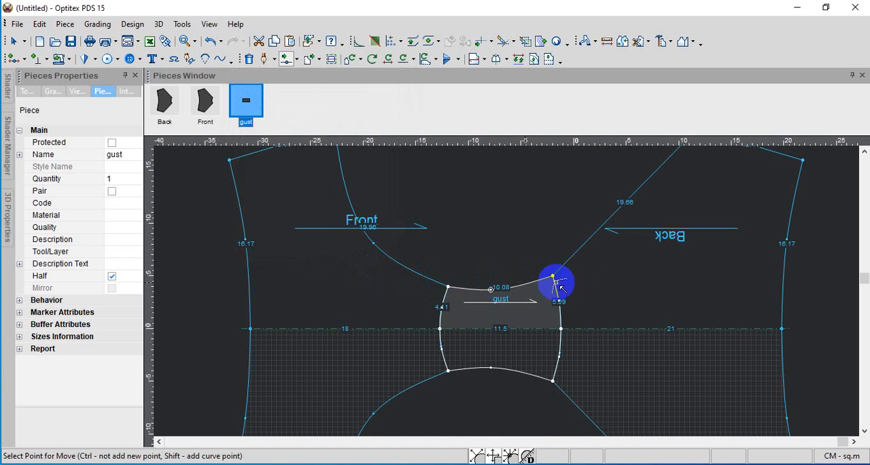
Shape Back's leg-opening edge with two curve points, inward near the gusset and outward farther up, about 19.71 cm long
click(576, 256)
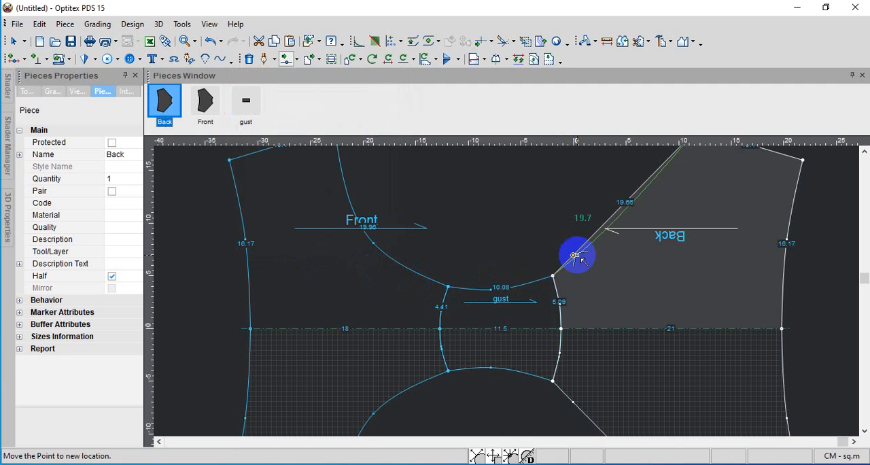
click(576, 256)
click(290, 253)
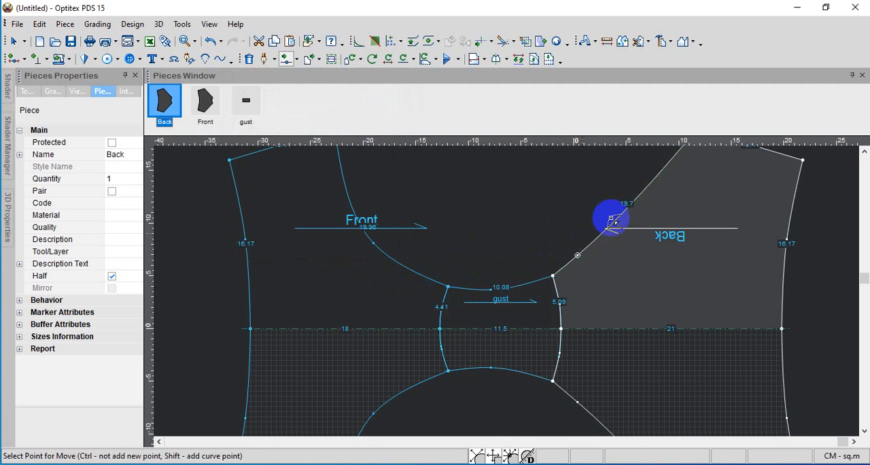
scroll(632, 207, down, 2)
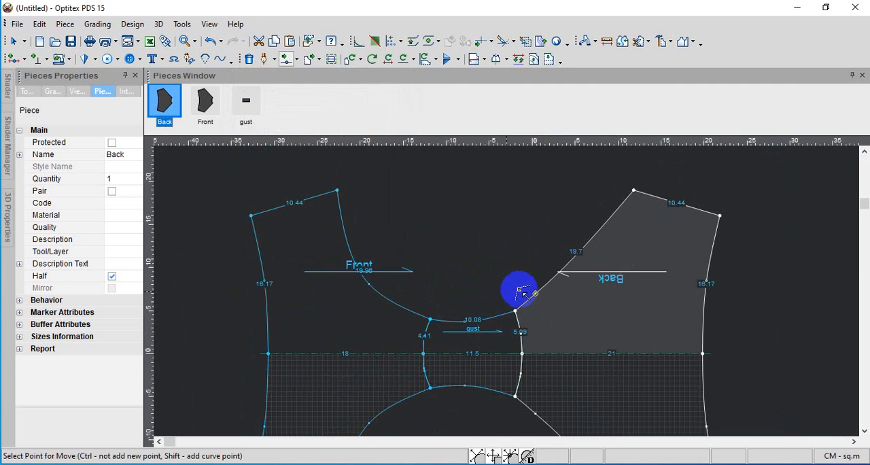
click(578, 253)
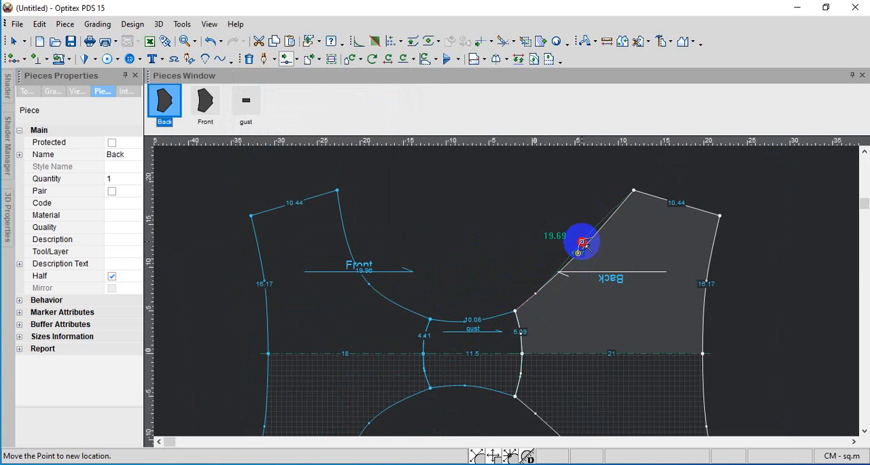
click(583, 239)
click(288, 258)
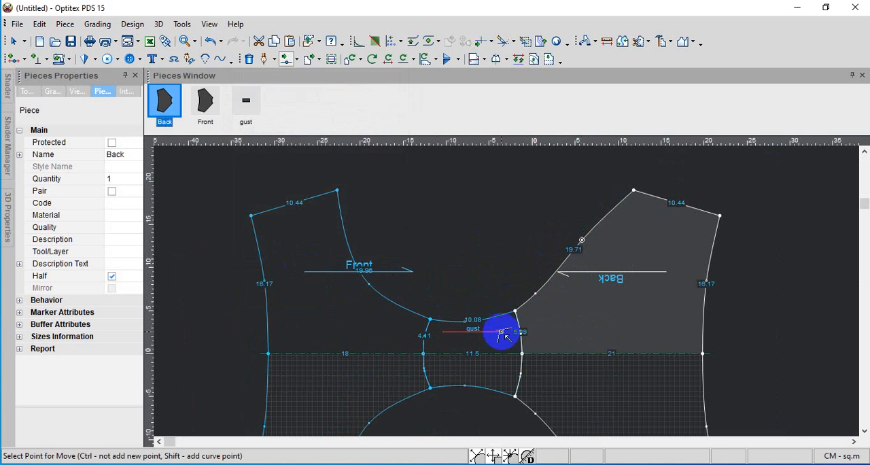
Move the Back and Front pieces away from gust with the Select tool so all three pieces stand apart
scroll(537, 318, down, 4)
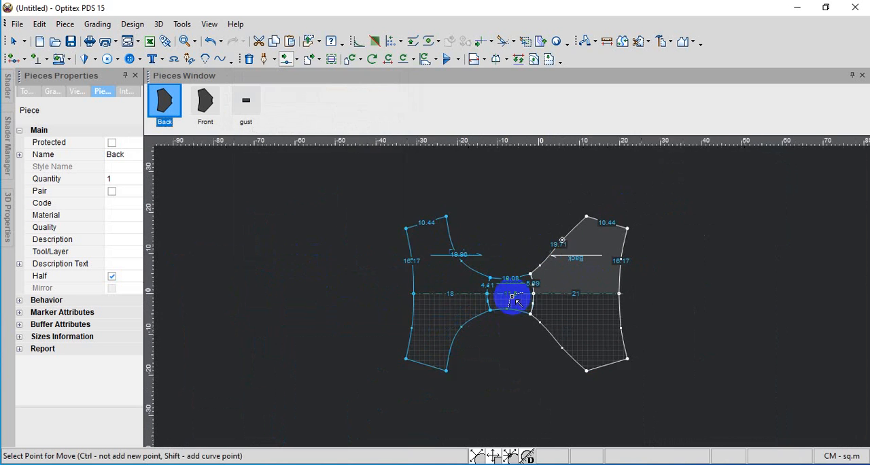
scroll(515, 311, down, 2)
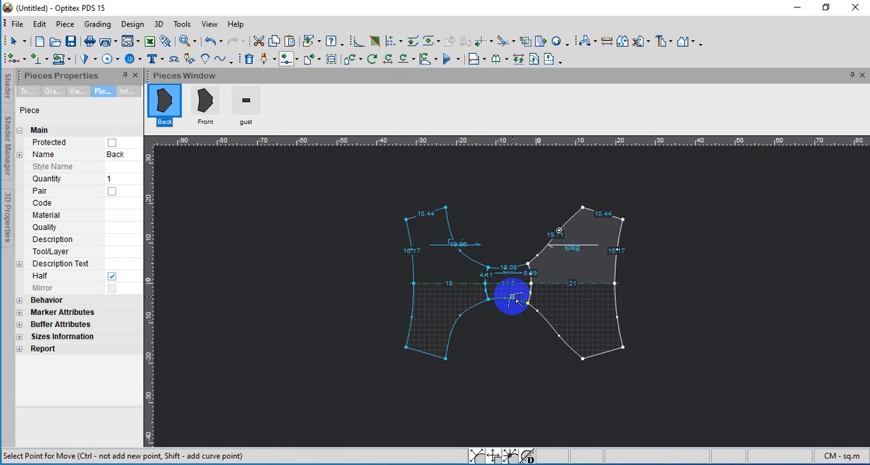
scroll(514, 301, up, 1)
right_click(747, 297)
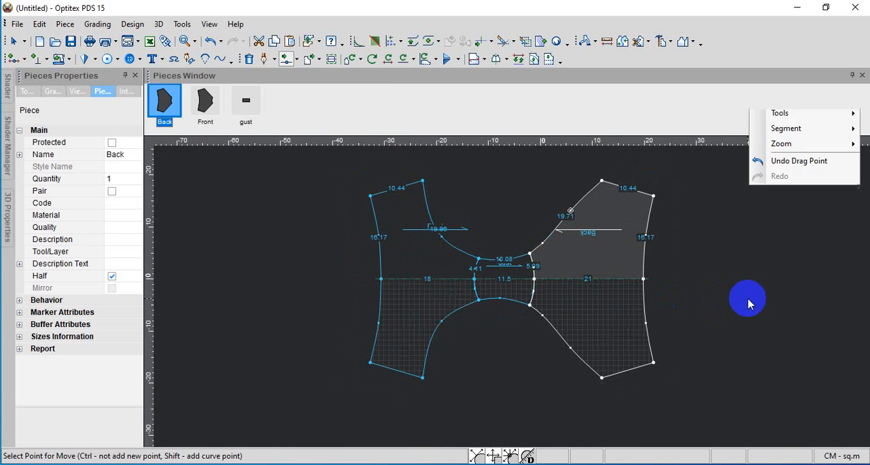
click(779, 120)
drag(607, 215, 710, 225)
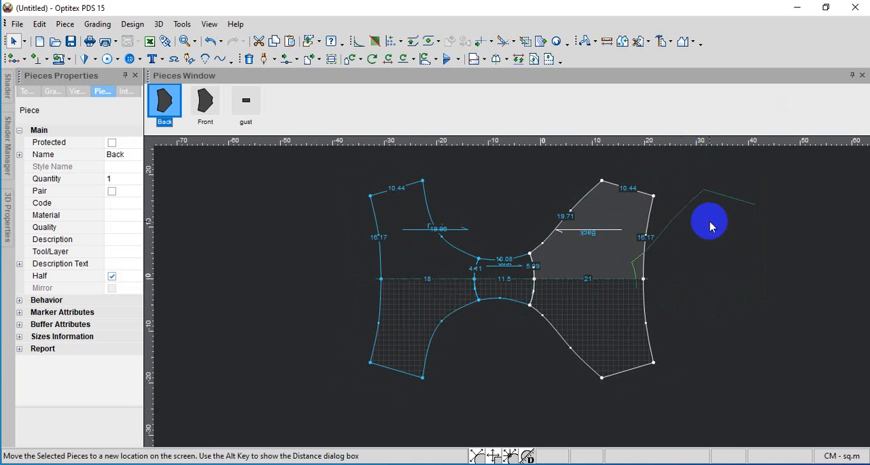
drag(378, 250, 326, 253)
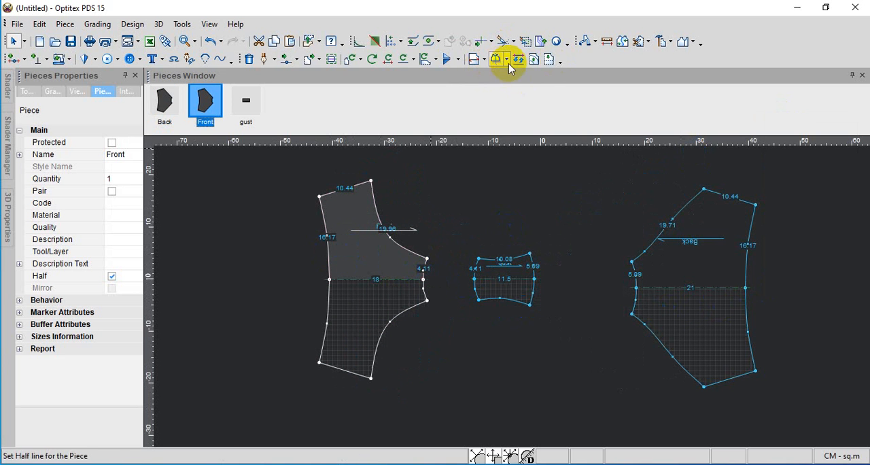
Rotate the Front and gust pieces 90 degrees clockwise, moving gust midway between Front and Back
click(425, 61)
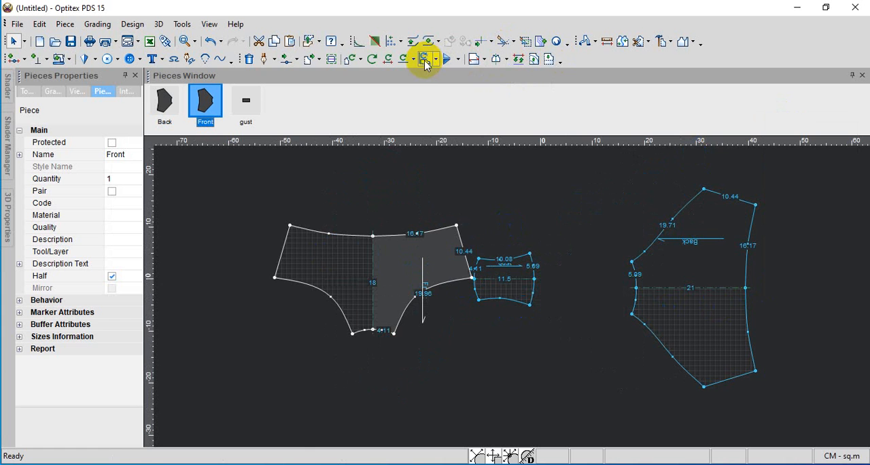
drag(518, 285, 549, 290)
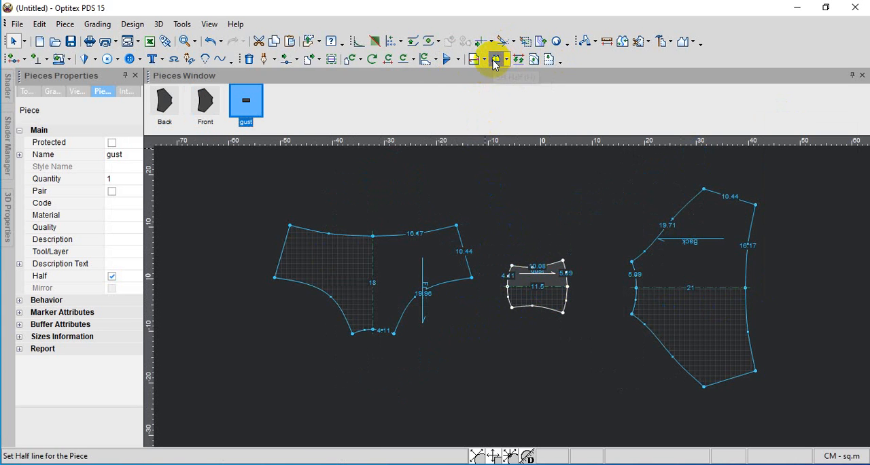
click(495, 61)
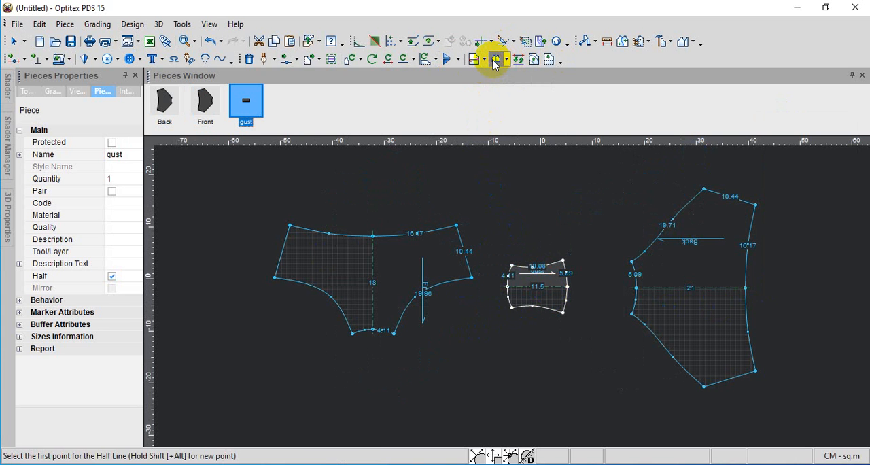
click(422, 67)
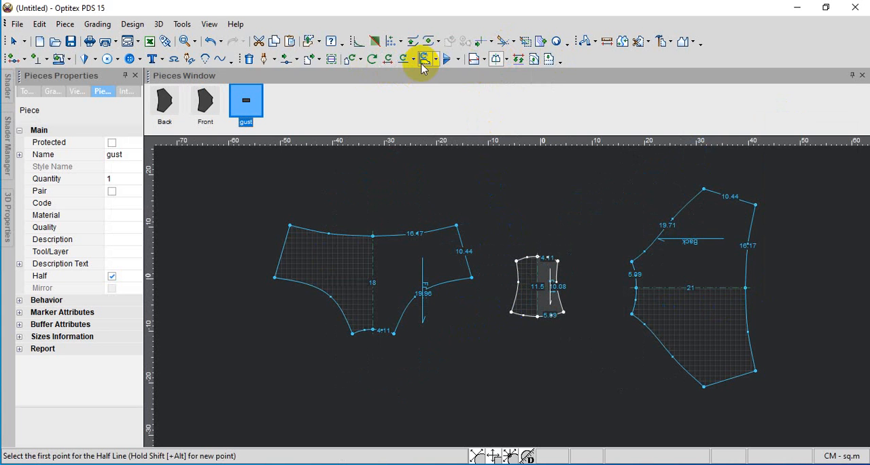
mouse_move(702, 282)
right_down()
mouse_move(699, 255)
mouse_move(576, 210)
mouse_move(593, 230)
right_up()
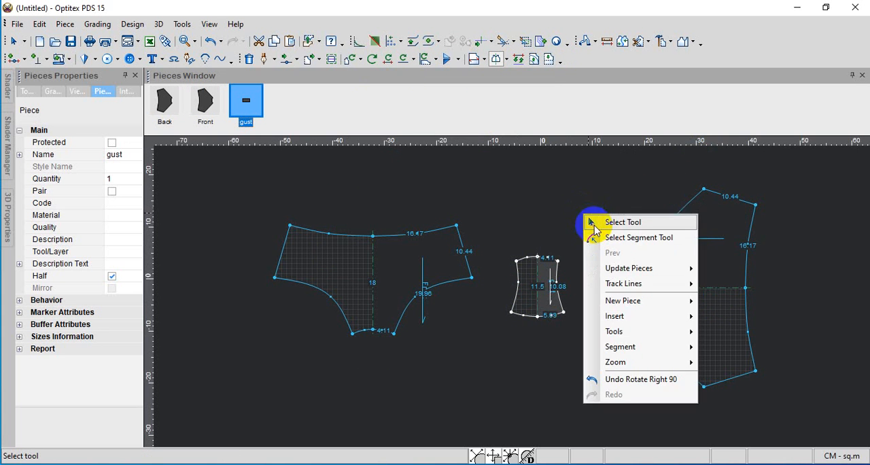
Rotate the Back piece clockwise in 90-degree turns until its waist edge is uppermost, and flip it across its vertical centre line
click(595, 224)
click(689, 258)
click(435, 68)
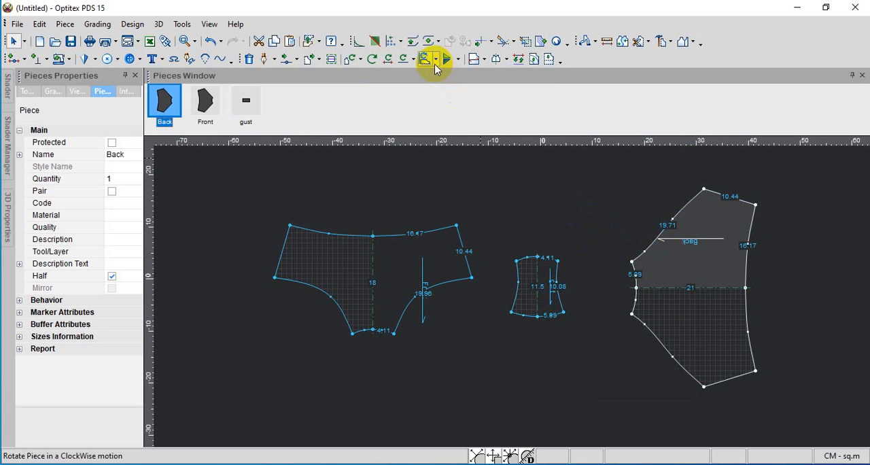
click(422, 61)
click(422, 61)
click(422, 61)
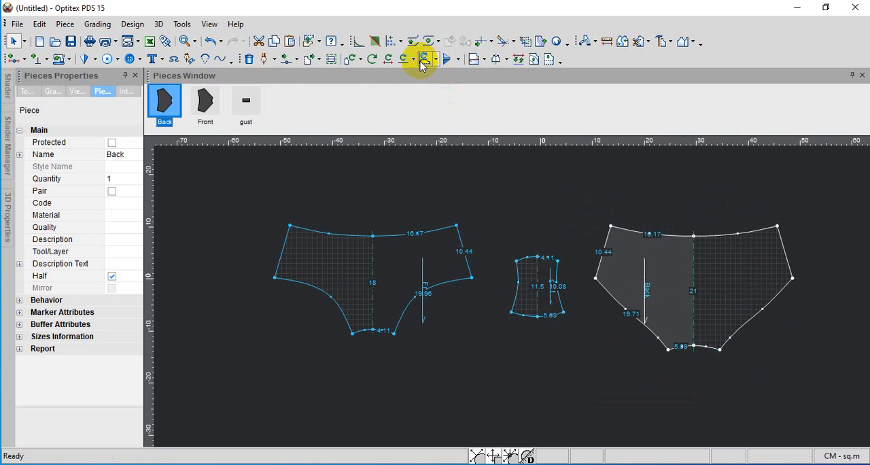
click(457, 59)
click(465, 80)
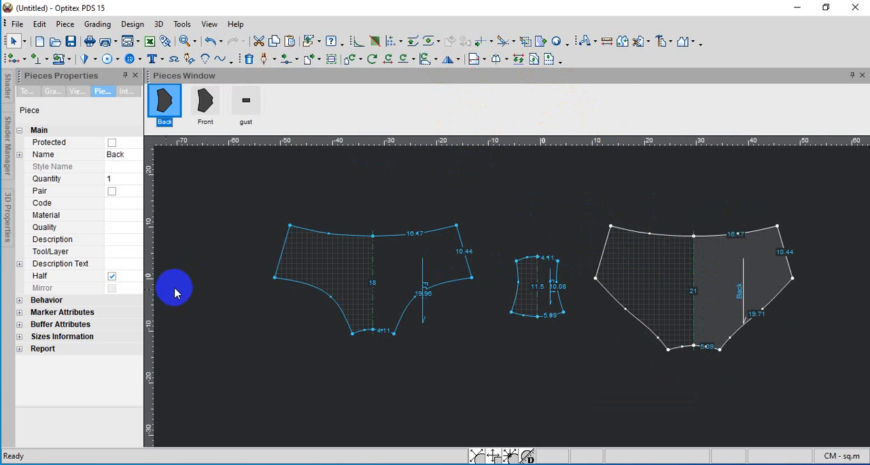
Turn off the Half property for the Front, gust and Back pieces so only their drawn halves remain
click(363, 269)
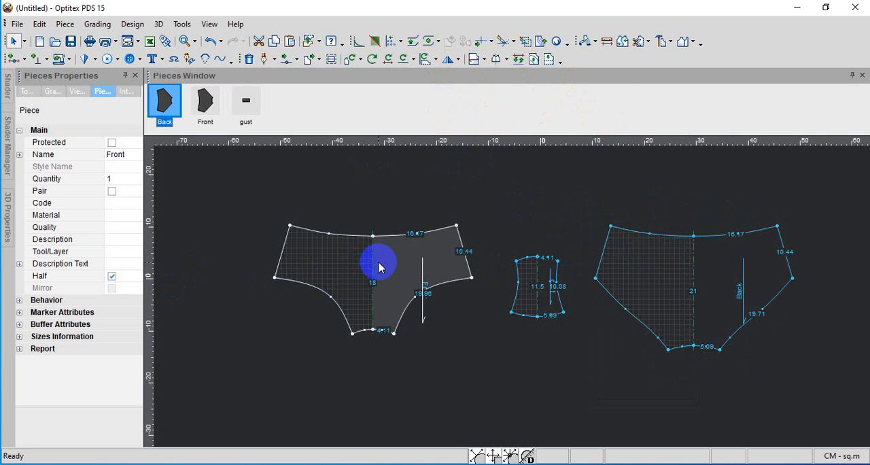
click(112, 276)
click(543, 272)
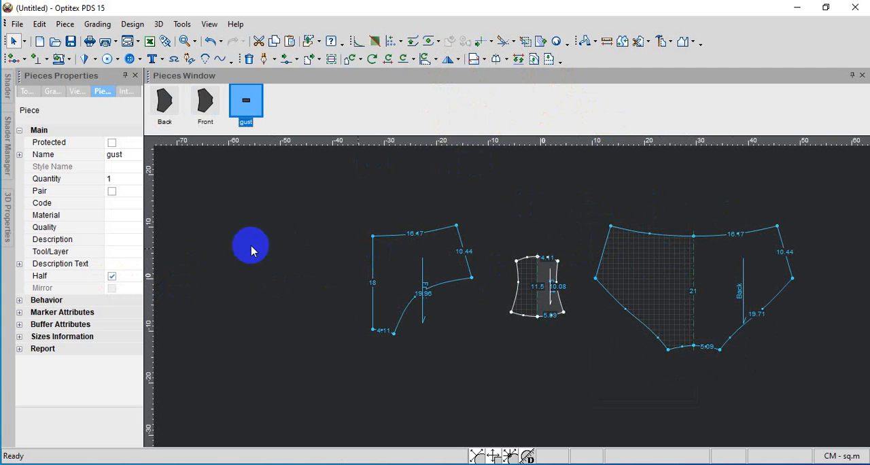
click(113, 276)
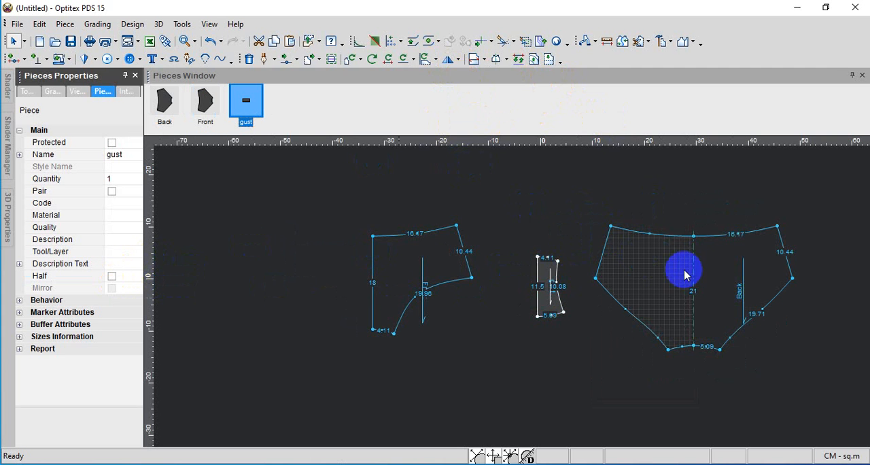
click(739, 261)
click(112, 275)
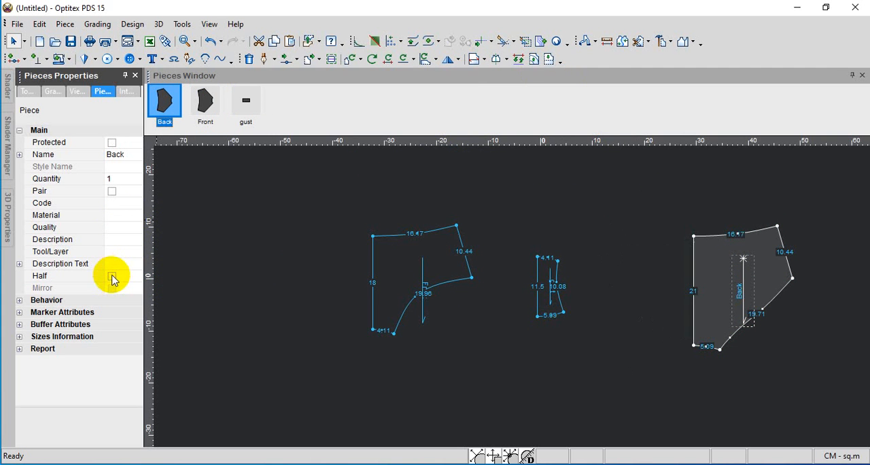
Set mirror lines along the straight centre edges of Back, Front and gust to open them as full pieces
click(506, 60)
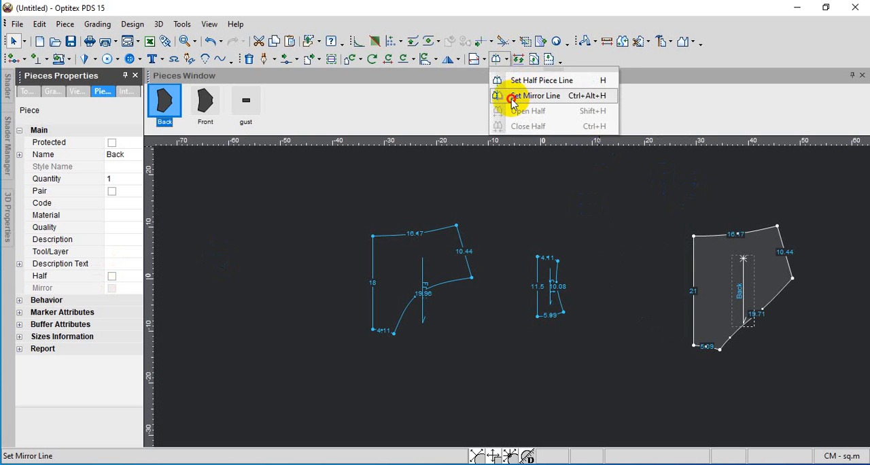
click(509, 96)
click(693, 236)
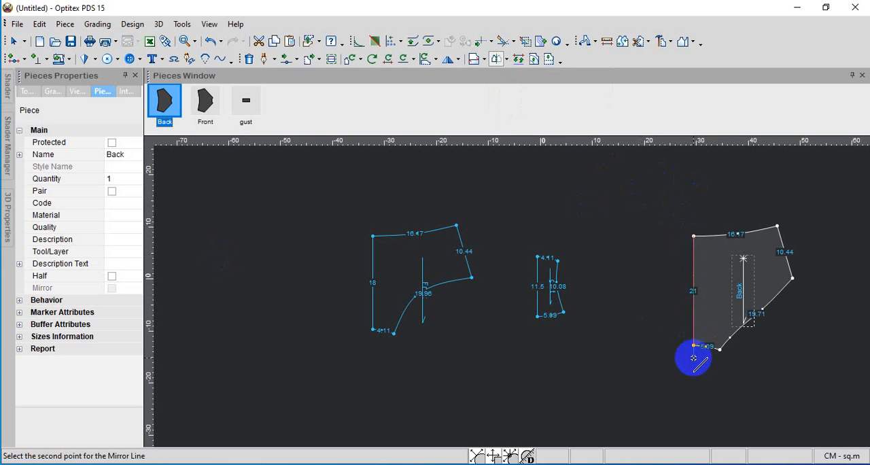
click(694, 345)
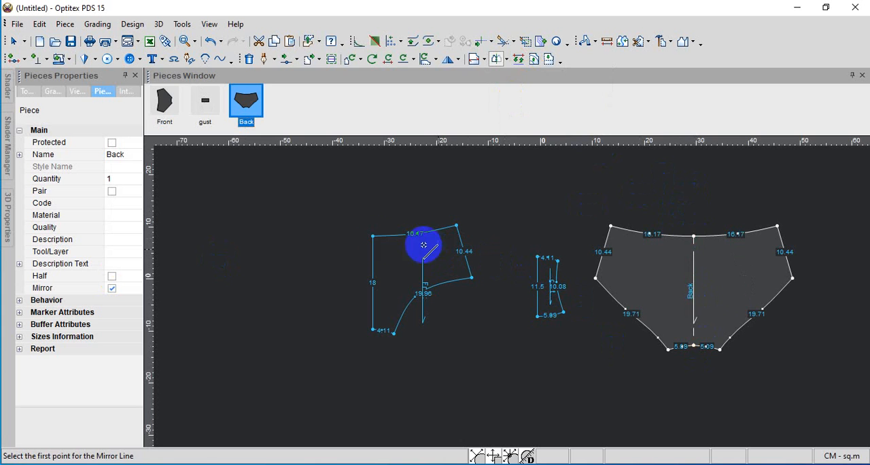
click(373, 236)
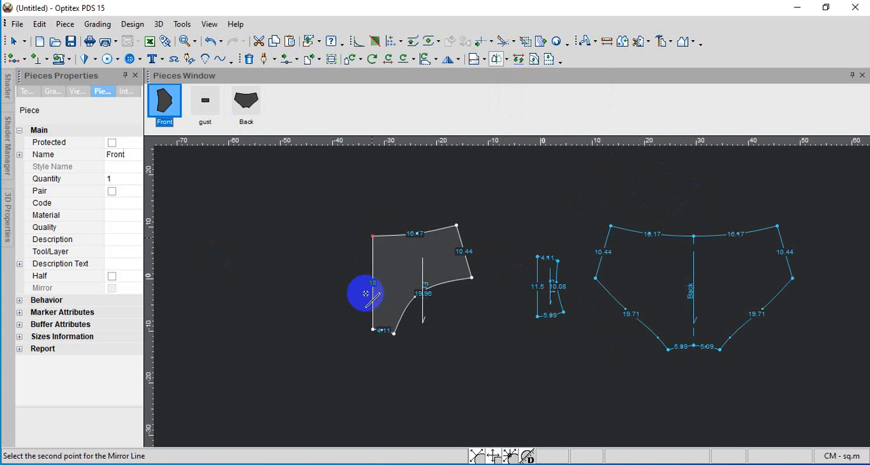
click(372, 330)
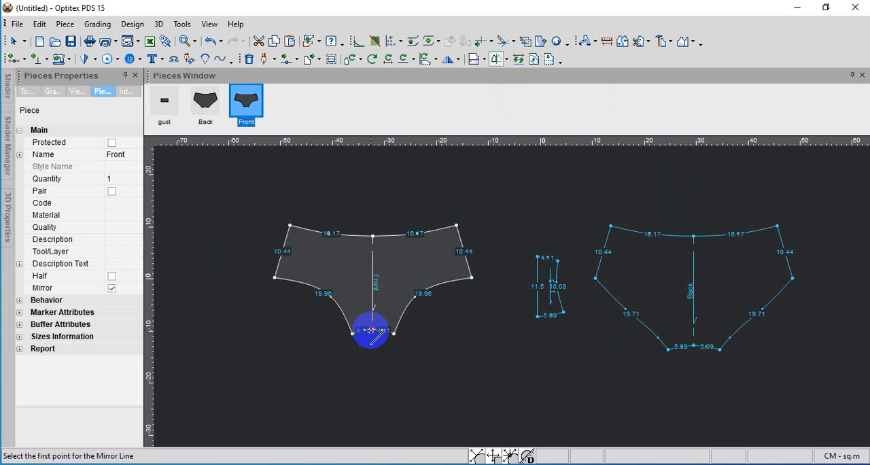
click(536, 258)
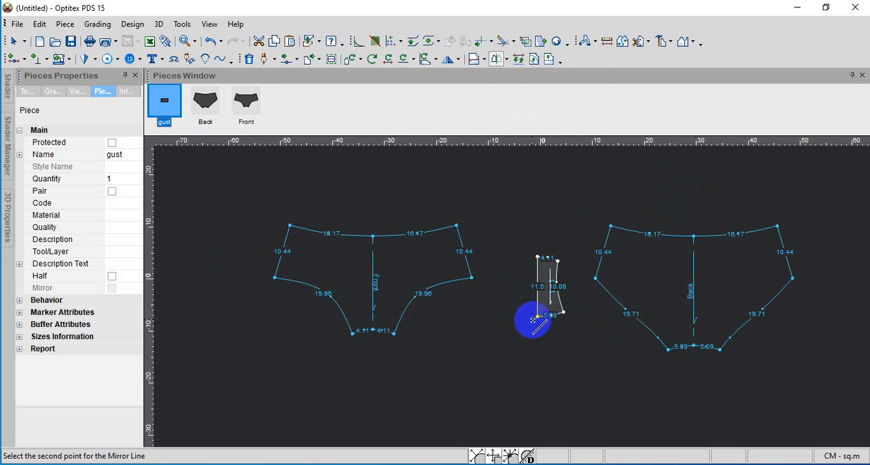
click(537, 315)
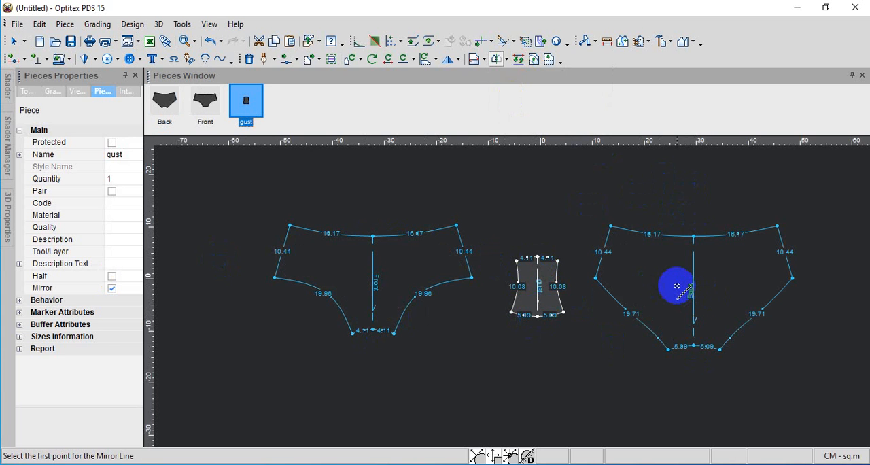
right_click(583, 178)
click(585, 175)
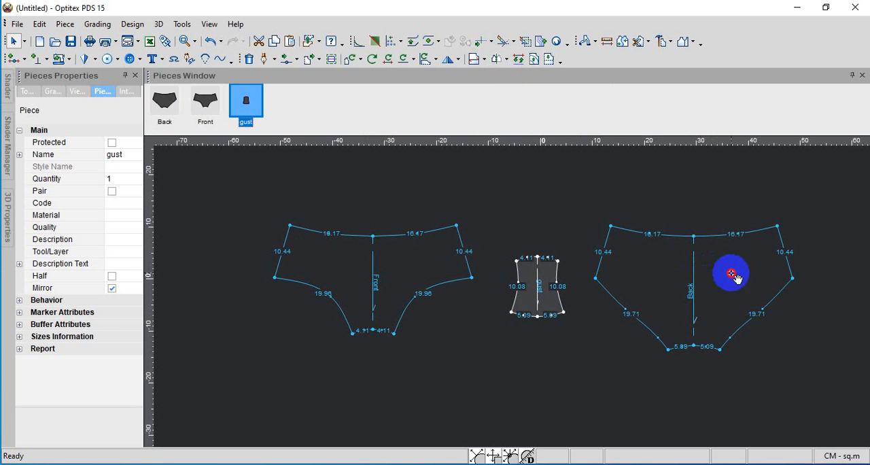
Turn off the Mirror property for the Back, gust and Front pieces to make each one a plain full piece
click(732, 273)
click(112, 289)
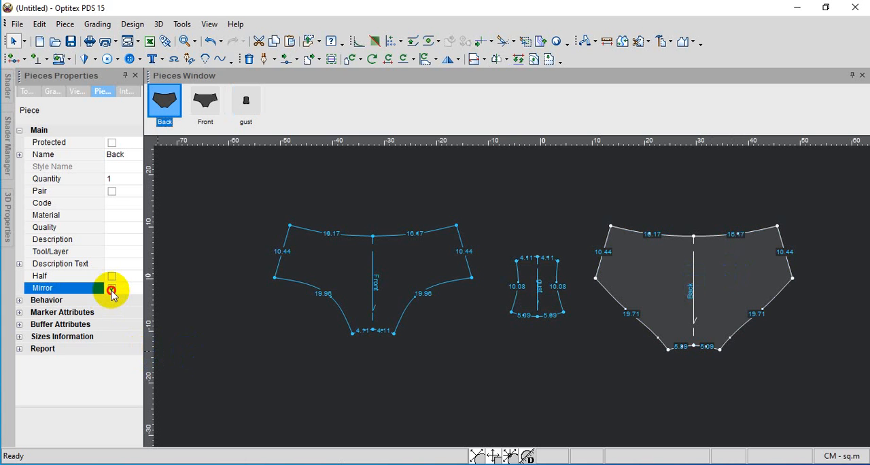
click(526, 273)
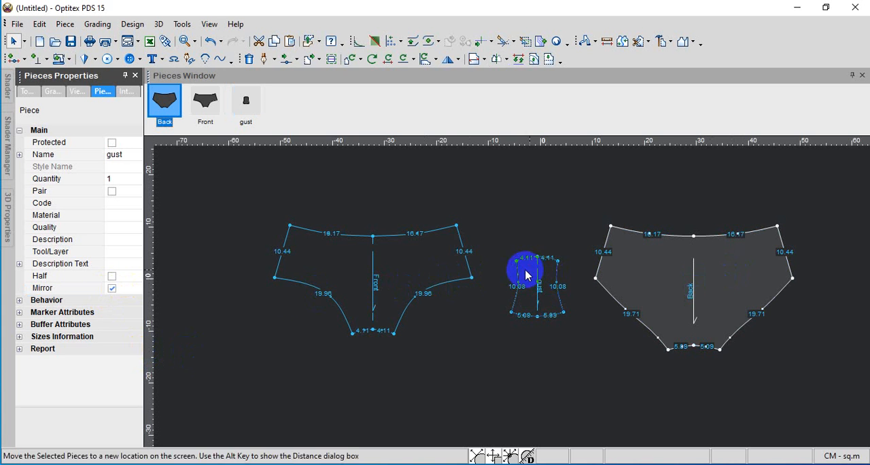
click(109, 290)
click(317, 269)
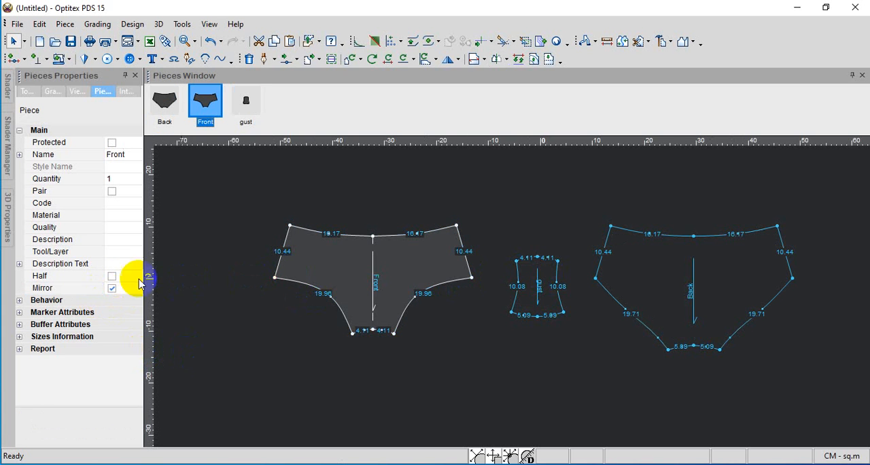
click(110, 291)
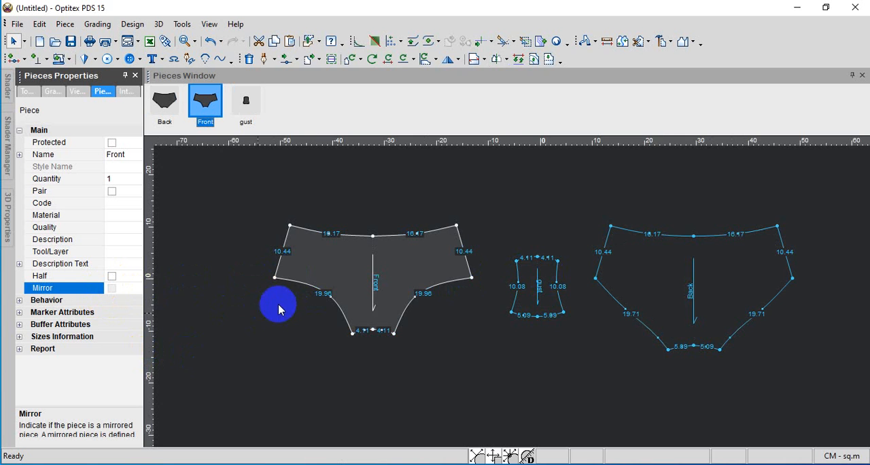
Make the centre points of Front's waist edge and gusset edge curve points
scroll(513, 297, up, 3)
scroll(563, 249, up, 1)
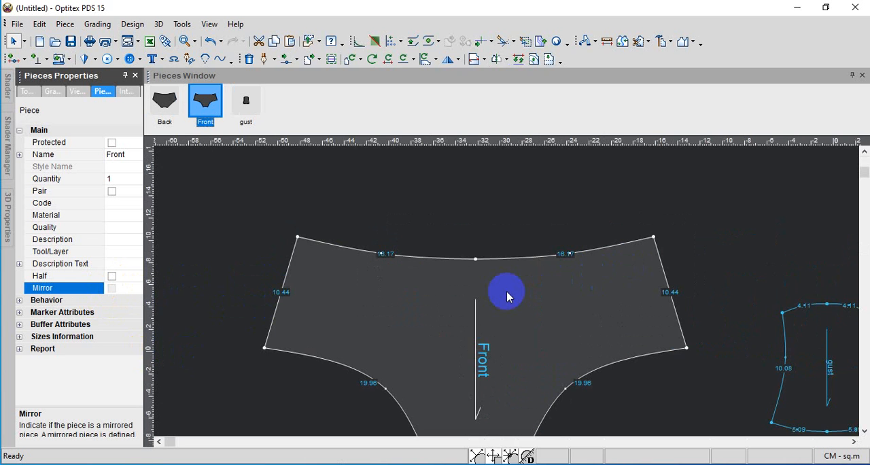
scroll(506, 296, down, 2)
click(484, 268)
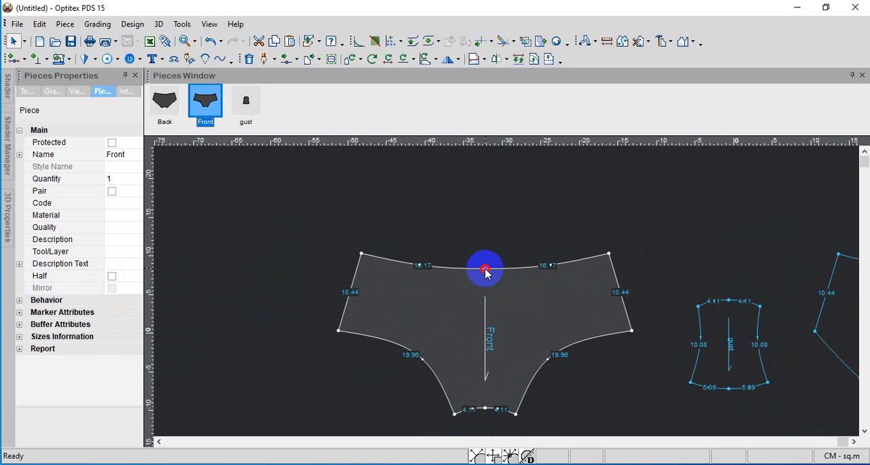
click(320, 258)
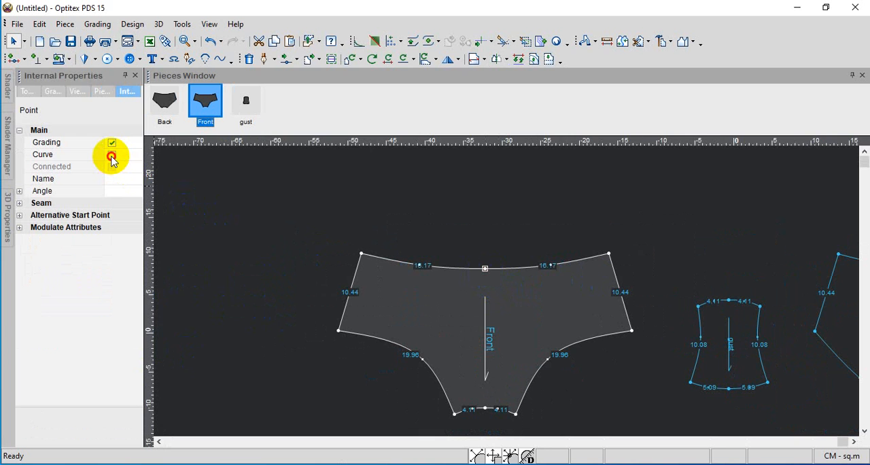
click(112, 155)
scroll(496, 317, up, 2)
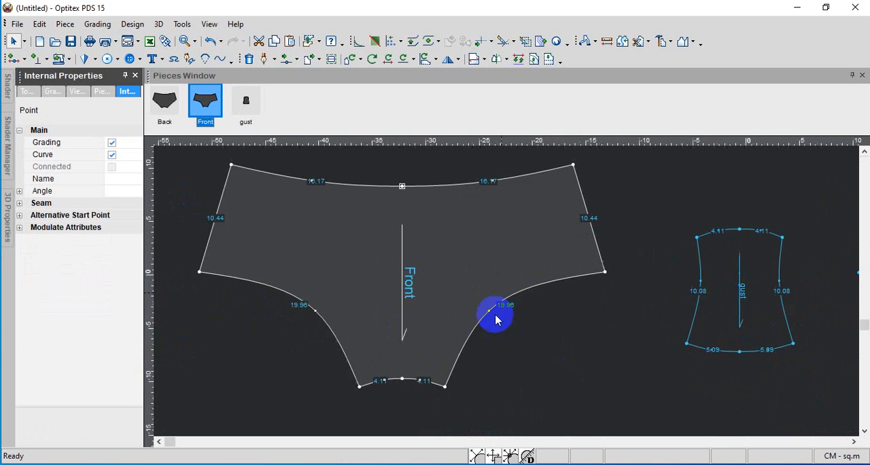
scroll(497, 317, down, 2)
click(445, 338)
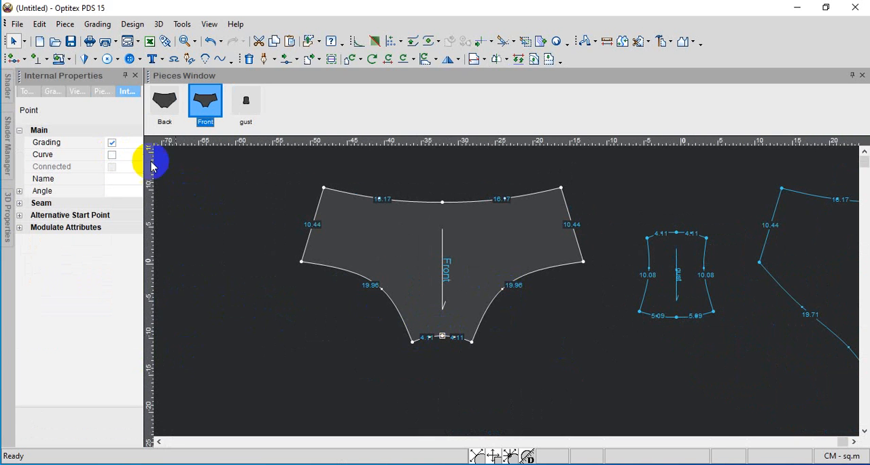
click(115, 157)
click(112, 156)
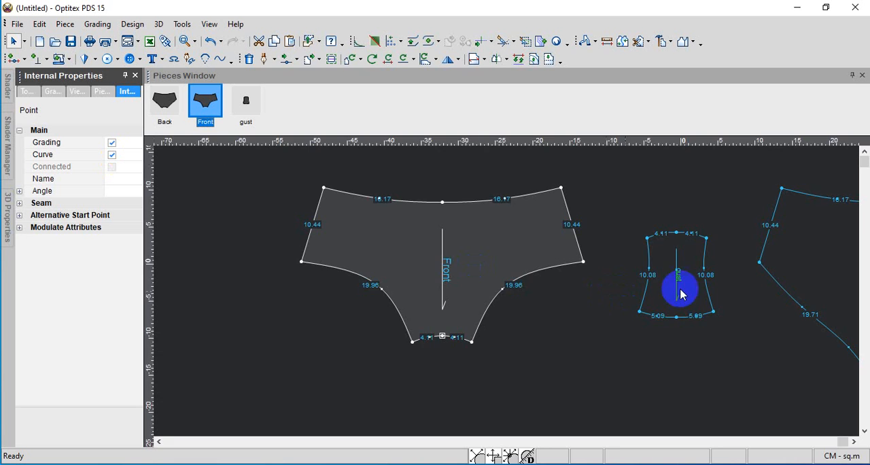
Make the centre points of gust's upper and lower edges curve points
scroll(684, 287, down, 1)
scroll(511, 297, up, 1)
scroll(507, 292, up, 3)
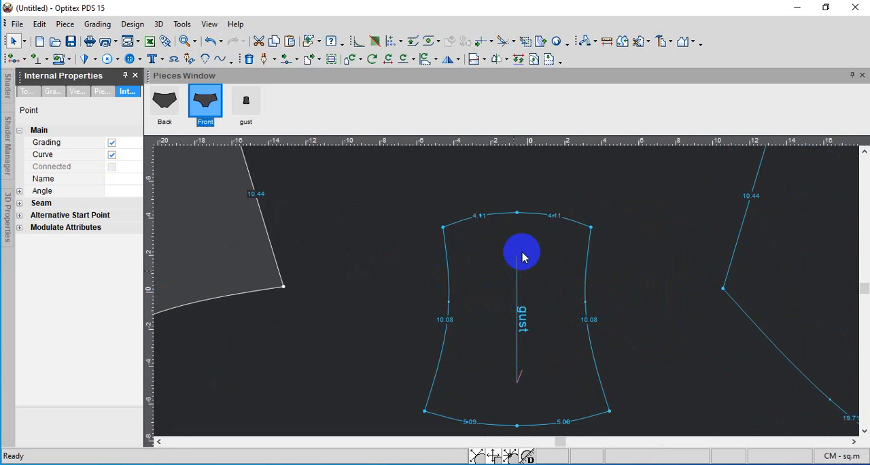
click(519, 216)
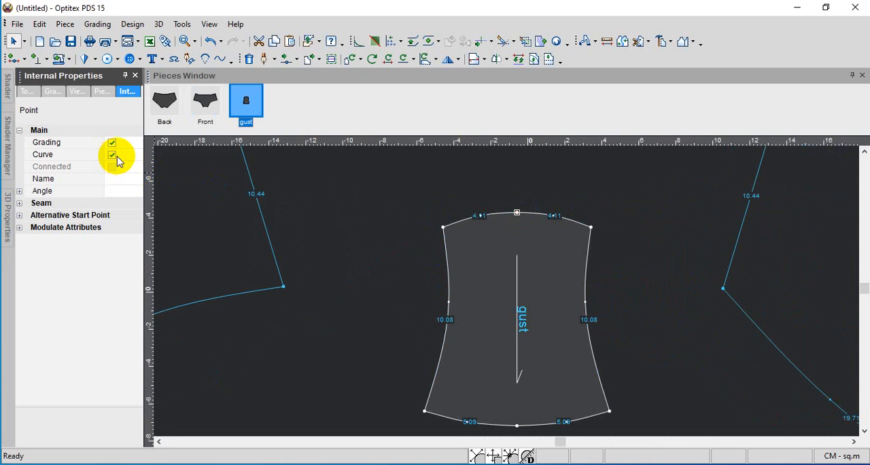
click(516, 425)
click(113, 156)
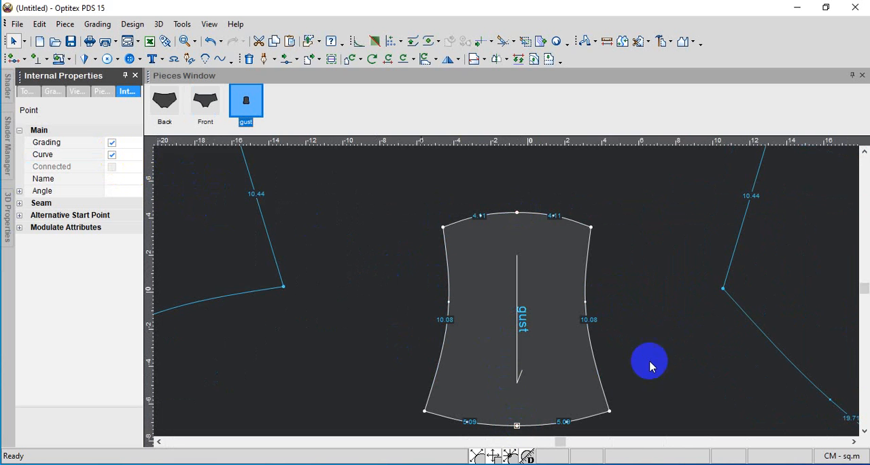
Make the centre points of Back's waist edge and gusset edge curve points
scroll(506, 292, down, 3)
scroll(515, 303, up, 4)
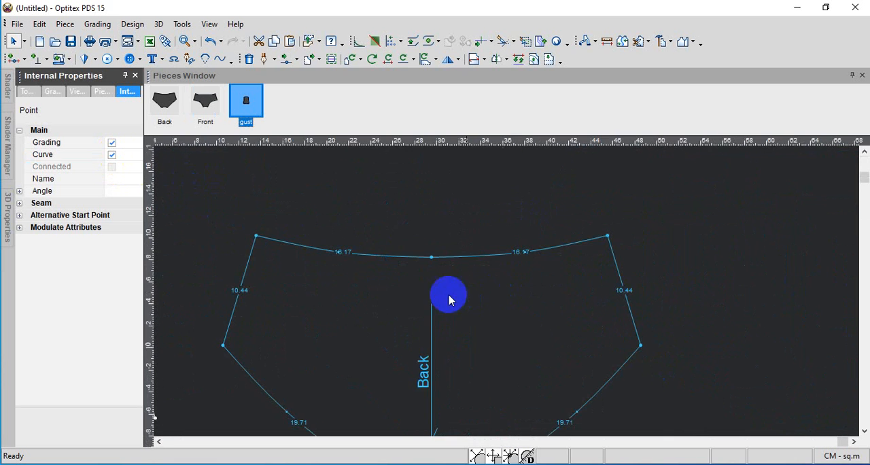
scroll(506, 292, down, 1)
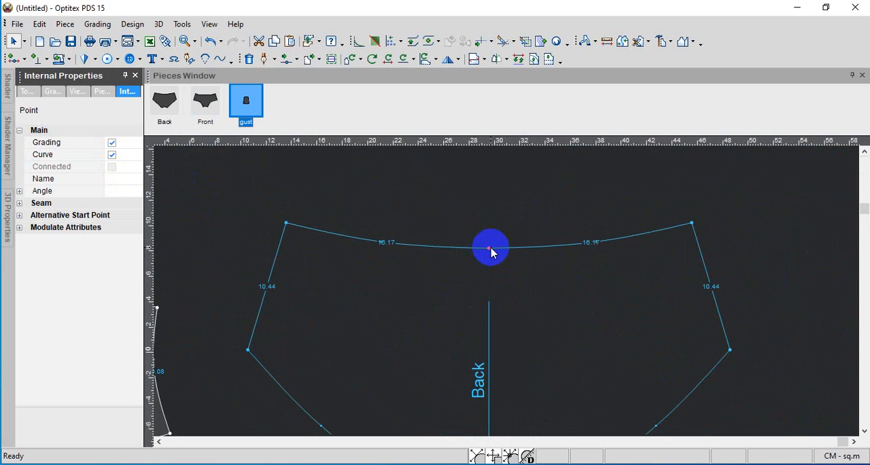
click(489, 248)
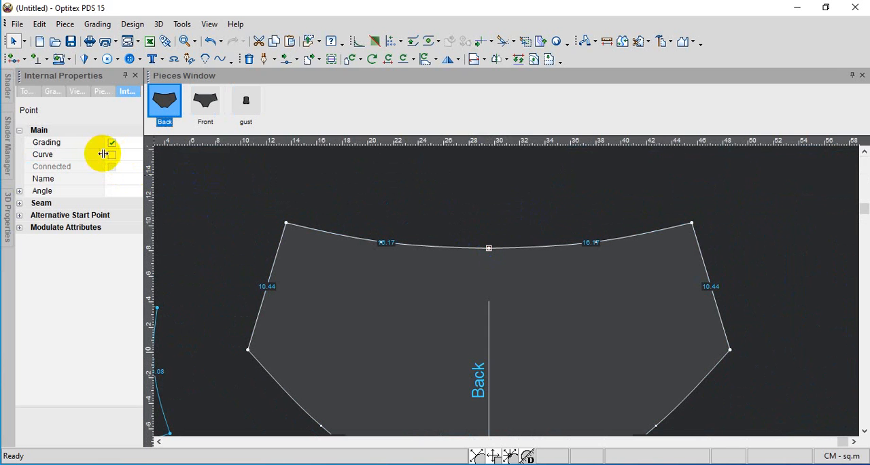
click(110, 155)
scroll(524, 285, up, 2)
scroll(503, 296, down, 4)
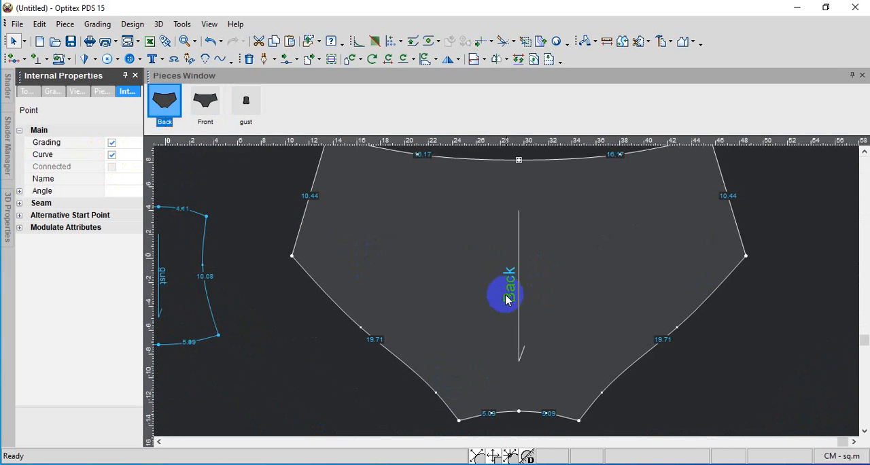
scroll(510, 303, up, 2)
click(511, 322)
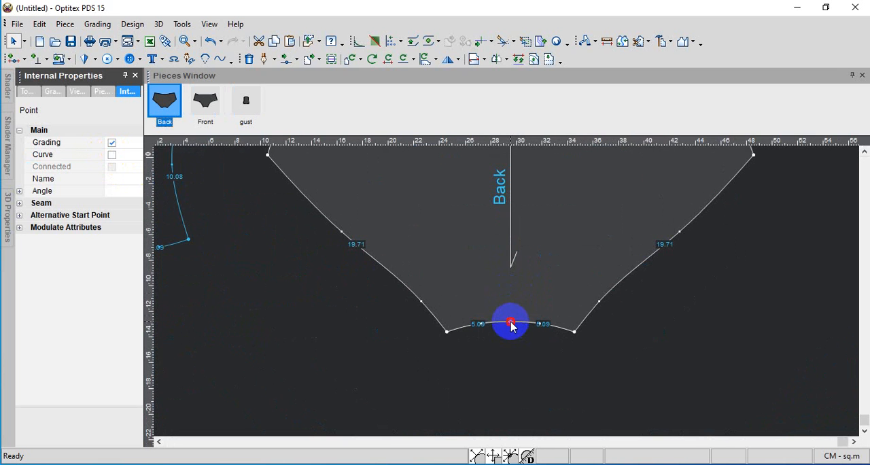
click(116, 159)
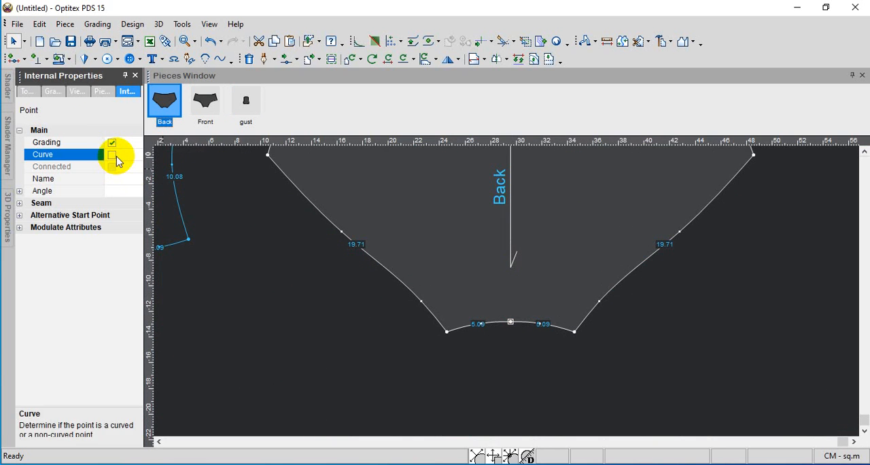
click(114, 157)
scroll(508, 297, down, 3)
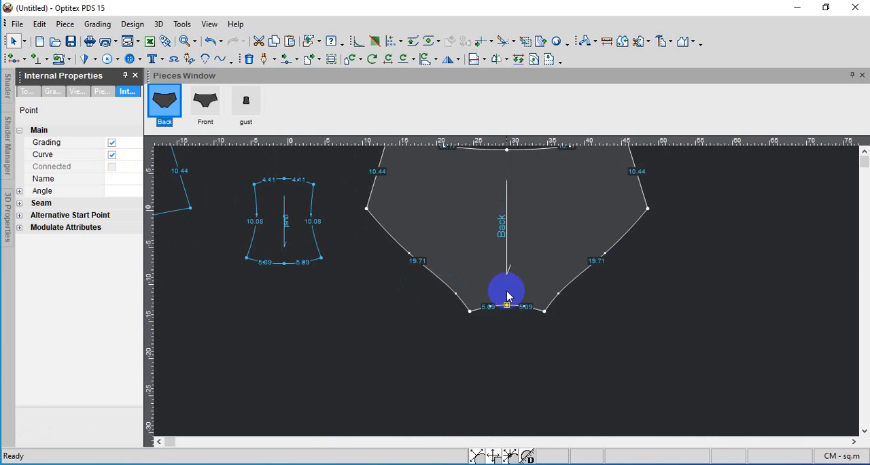
scroll(513, 303, down, 2)
scroll(513, 302, up, 3)
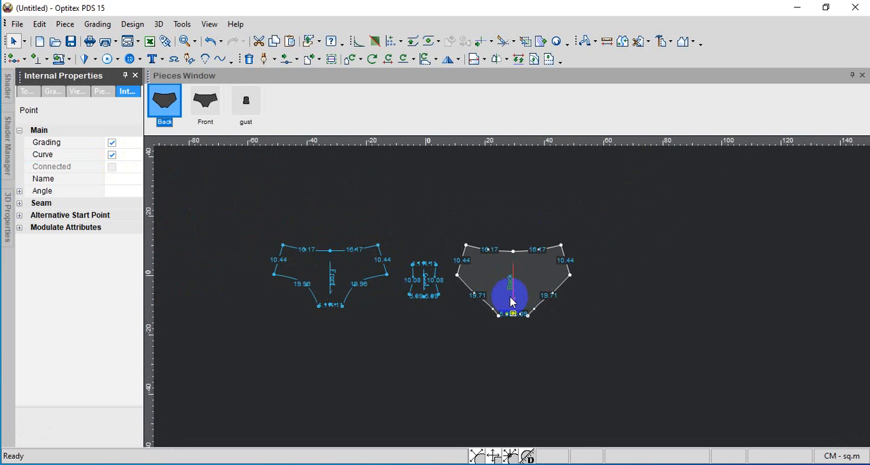
scroll(513, 303, down, 1)
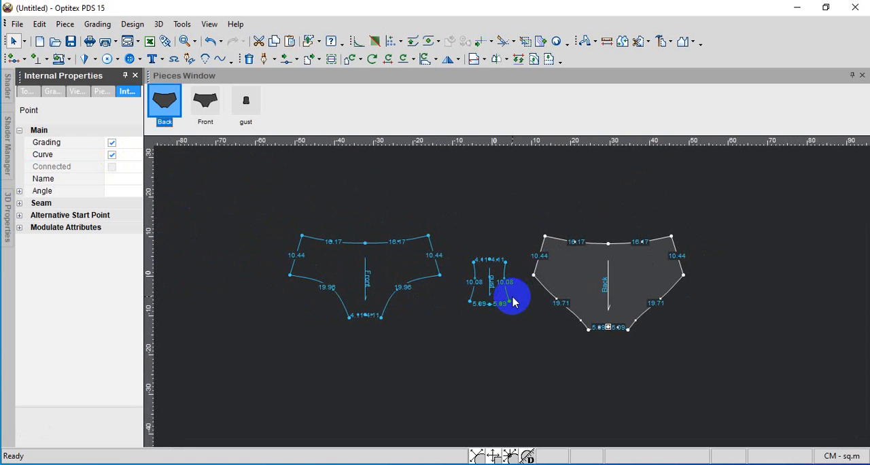
scroll(612, 284, up, 1)
scroll(419, 297, down, 1)
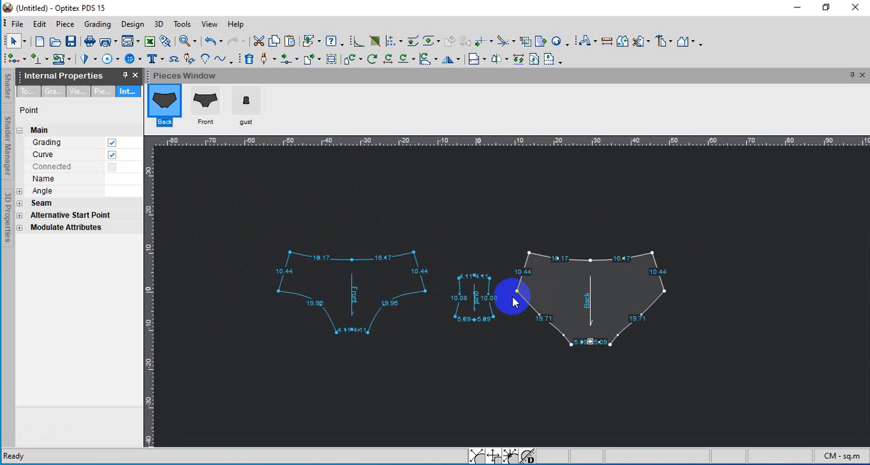
scroll(514, 302, up, 1)
scroll(515, 302, down, 2)
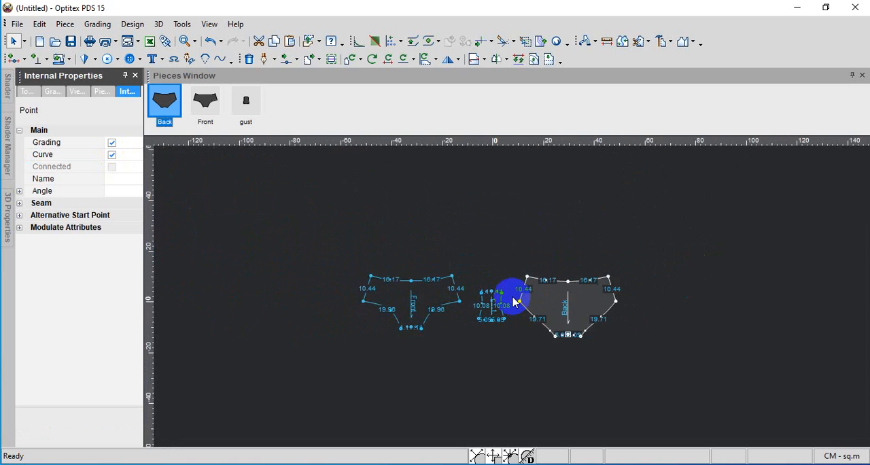
scroll(514, 302, up, 2)
scroll(512, 297, down, 4)
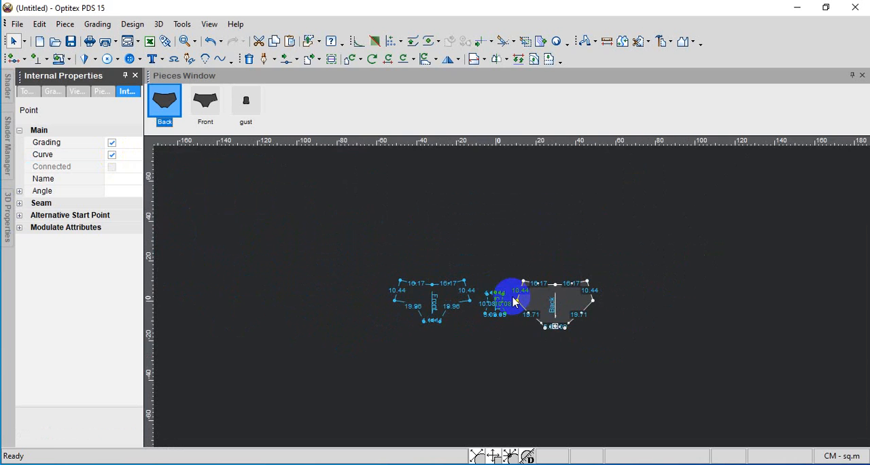
Apply a basic seam line with a seam width of 1 cm to the Front, gust and Back pieces together
scroll(513, 298, up, 1)
drag(324, 215, 666, 365)
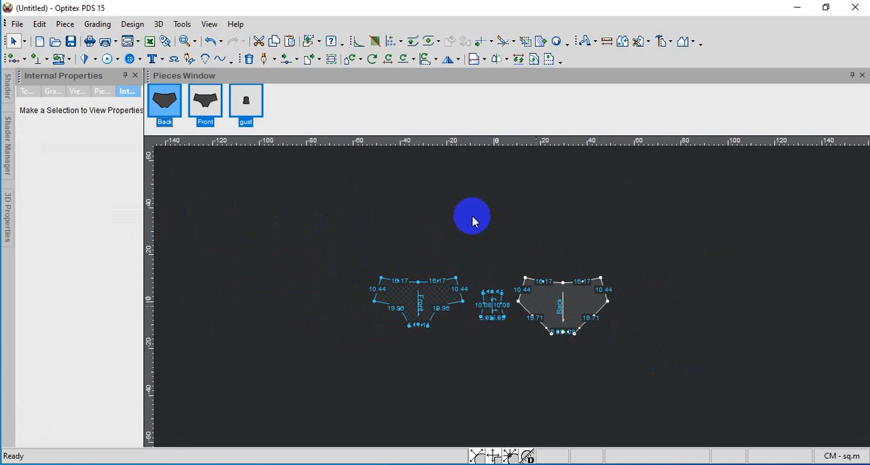
click(207, 26)
mouse_move(182, 27)
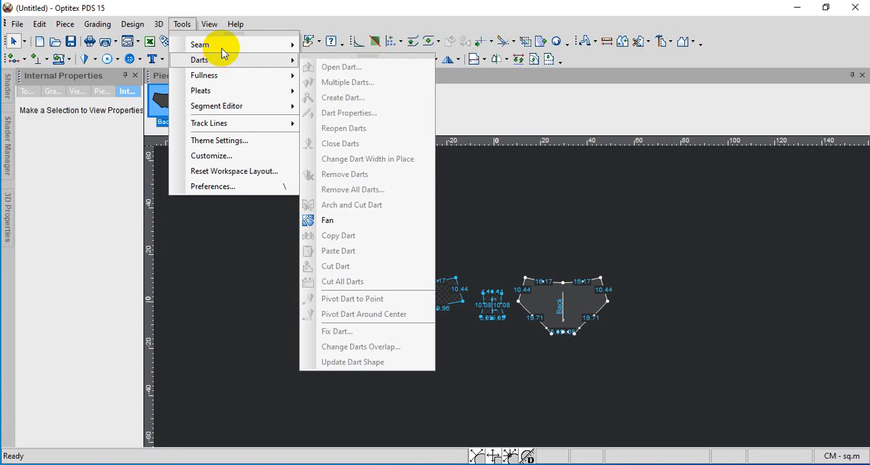
mouse_move(217, 44)
click(337, 51)
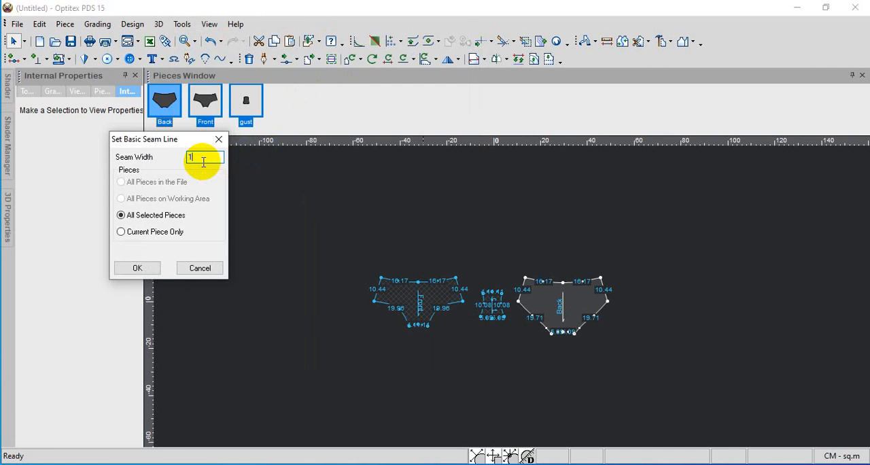
click(137, 267)
scroll(508, 292, up, 5)
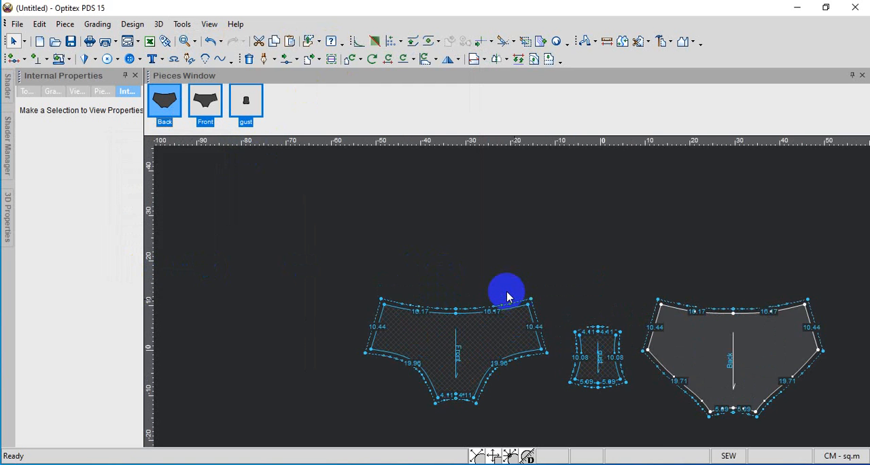
scroll(507, 292, down, 4)
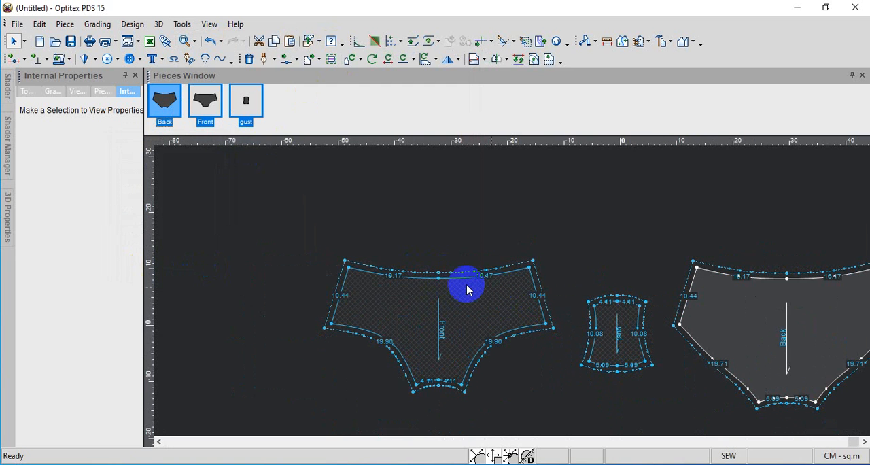
click(520, 237)
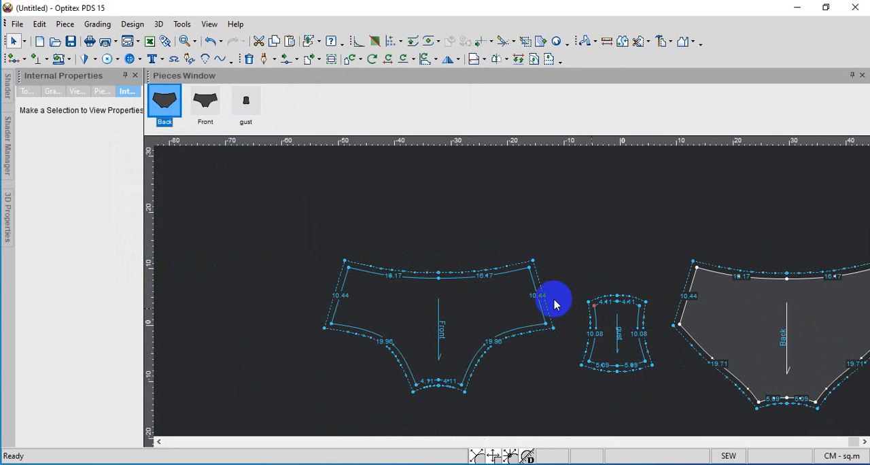
Examine the seam allowance outlines around the Front, gust and Back pieces
scroll(483, 278, down, 2)
scroll(508, 296, up, 1)
scroll(508, 296, up, 1)
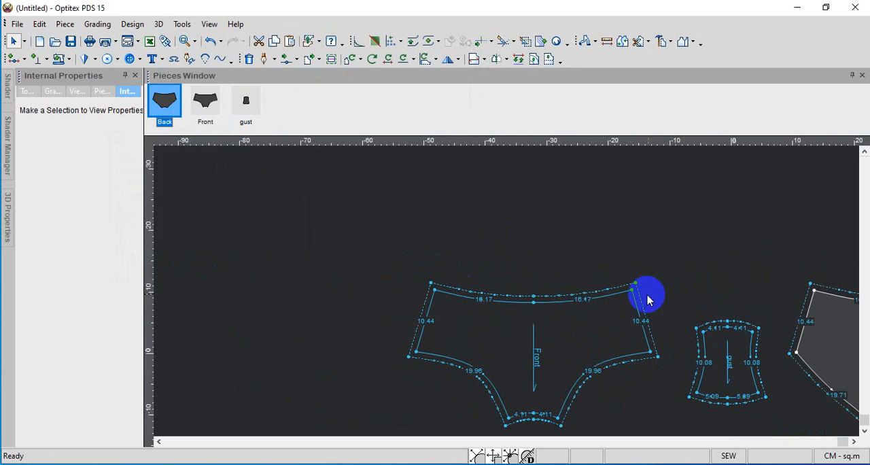
scroll(512, 292, down, 1)
scroll(506, 292, up, 1)
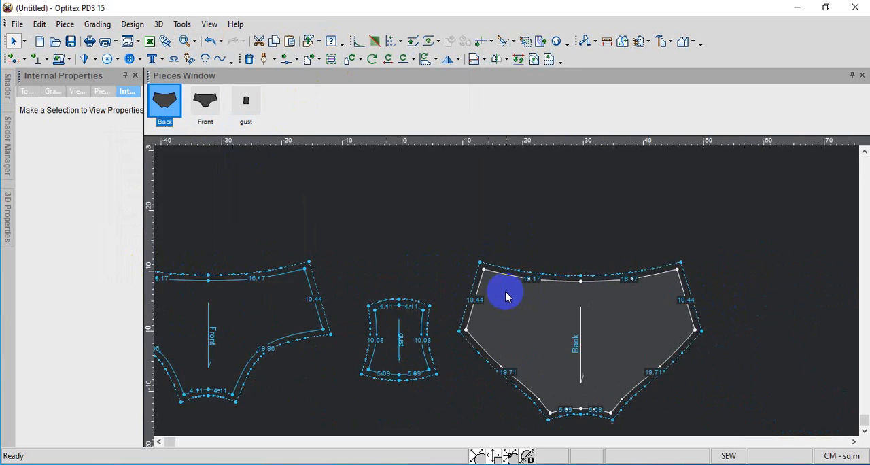
scroll(516, 292, down, 2)
scroll(505, 295, up, 1)
scroll(502, 305, down, 2)
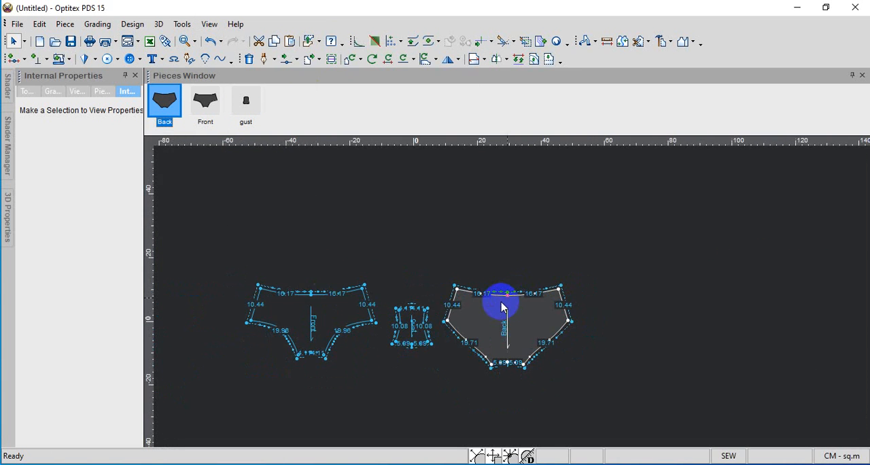
scroll(513, 301, up, 1)
scroll(513, 301, up, 1)
scroll(513, 301, down, 1)
scroll(514, 303, up, 1)
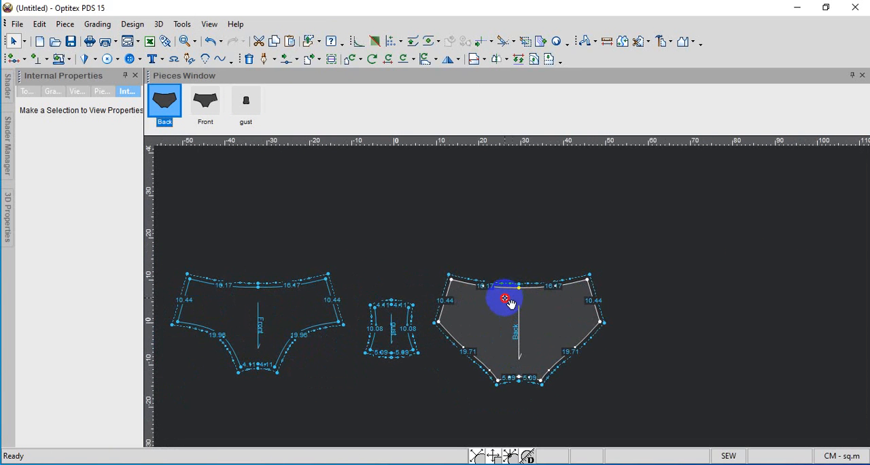
Move the Back, Front and gust pieces higher in the working area and closer together in one row
drag(510, 302, 555, 264)
drag(287, 295, 342, 229)
drag(401, 314, 436, 237)
drag(510, 258, 492, 241)
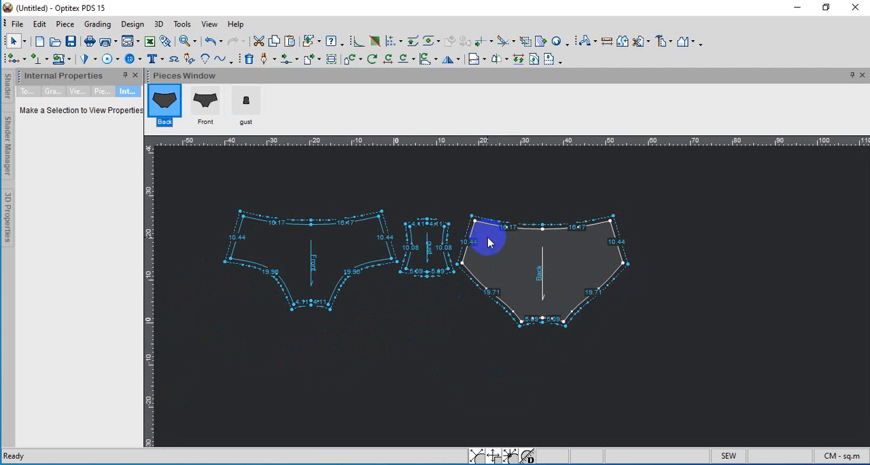